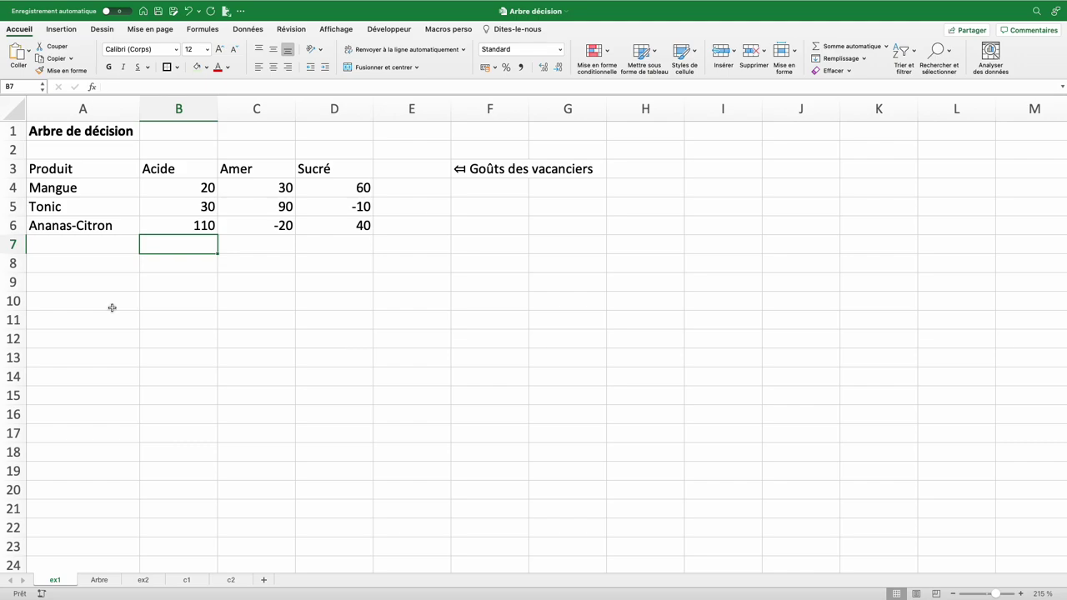
# Step: Review the ex1 table: products Mangue to Ananas-Citron and the Acide, Amer, Sucré criteria
pyautogui.moveTo(72, 187); pyautogui.dragTo(72, 225)
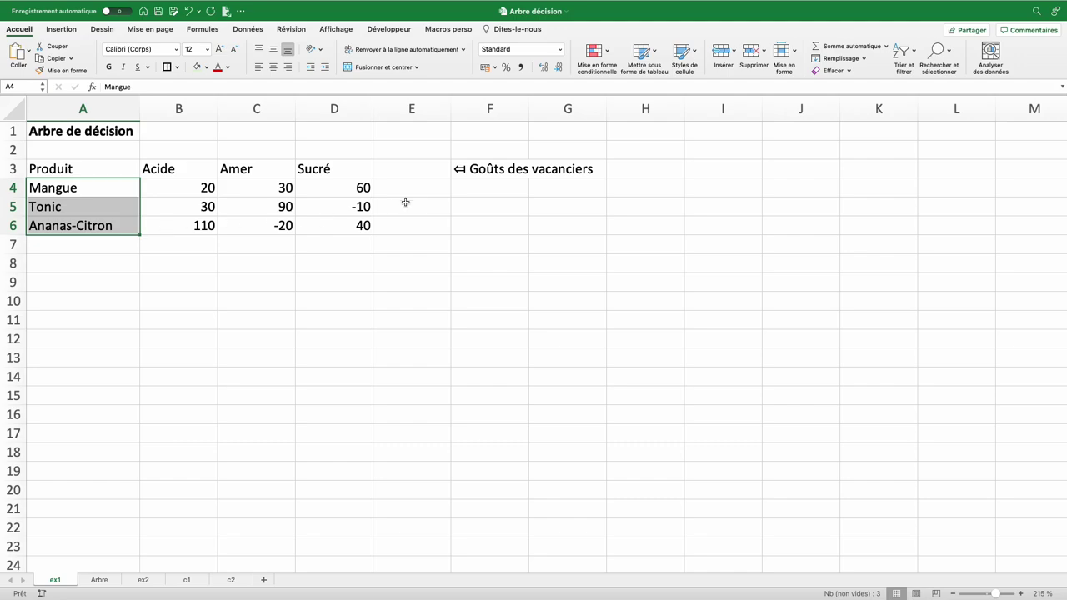
pyautogui.click(482, 171)
pyautogui.moveTo(482, 171); pyautogui.dragTo(550, 181)
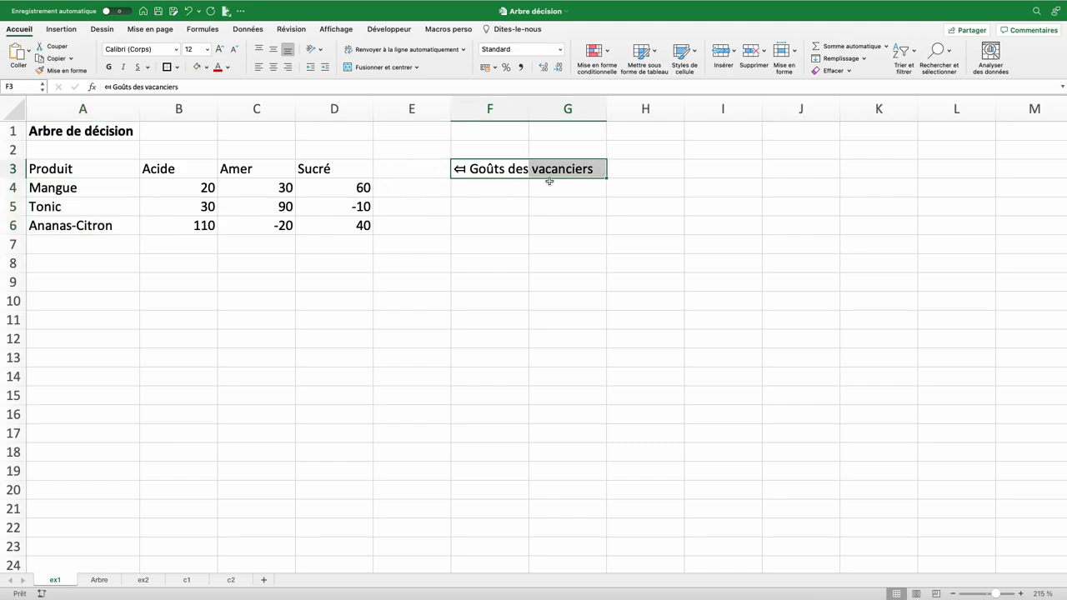
pyautogui.click(171, 177)
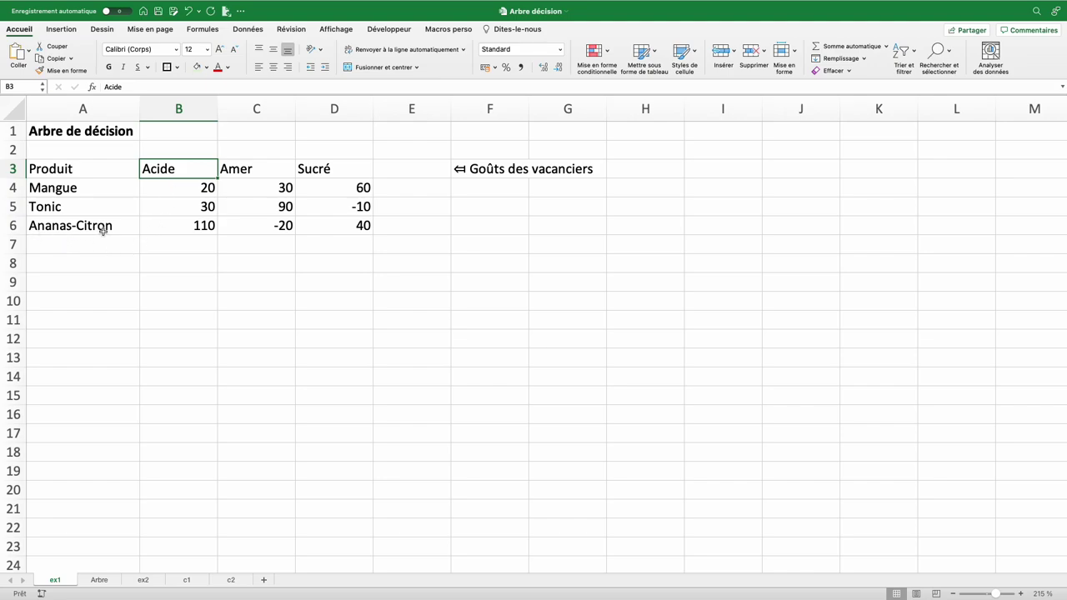
pyautogui.click(261, 172)
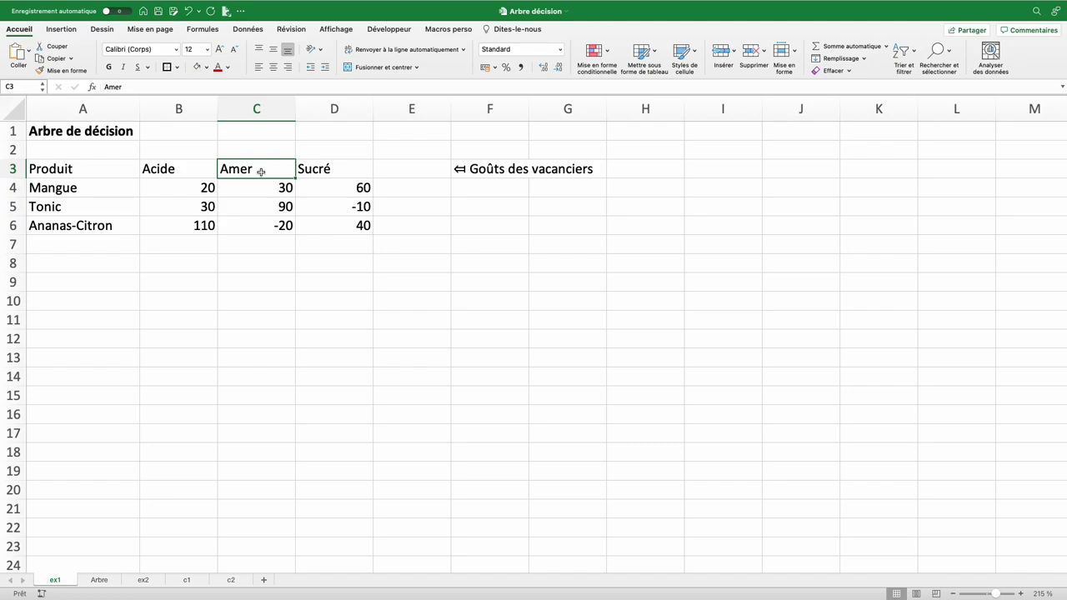
pyautogui.click(332, 170)
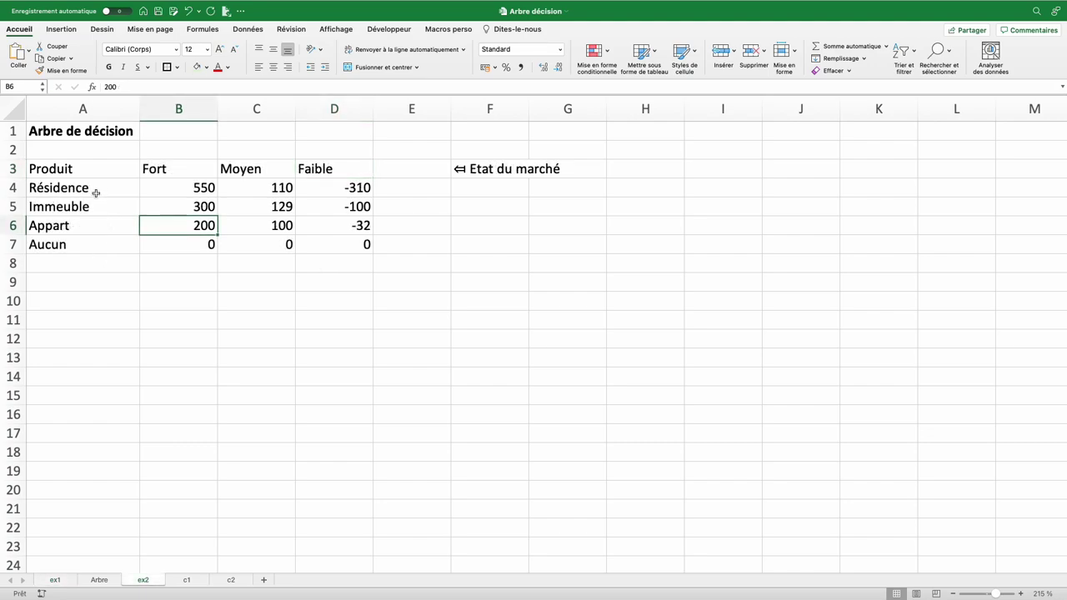
# Step: Review the ex2 options Résidence to Aucun and the Etat du marché label, then show Arbre
pyautogui.moveTo(94, 188); pyautogui.dragTo(90, 244)
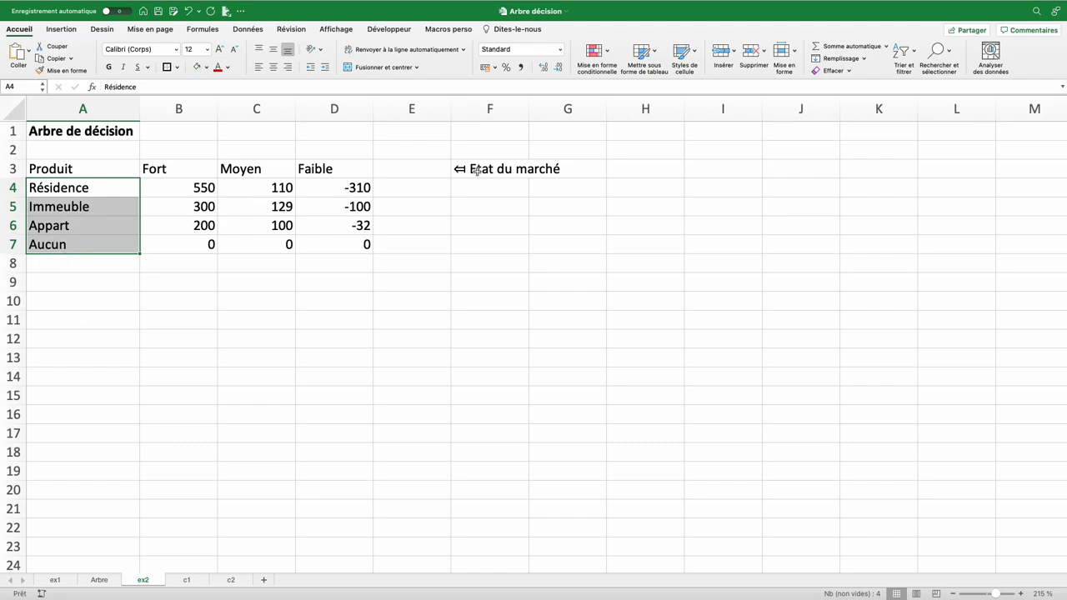
pyautogui.moveTo(478, 172); pyautogui.dragTo(544, 172)
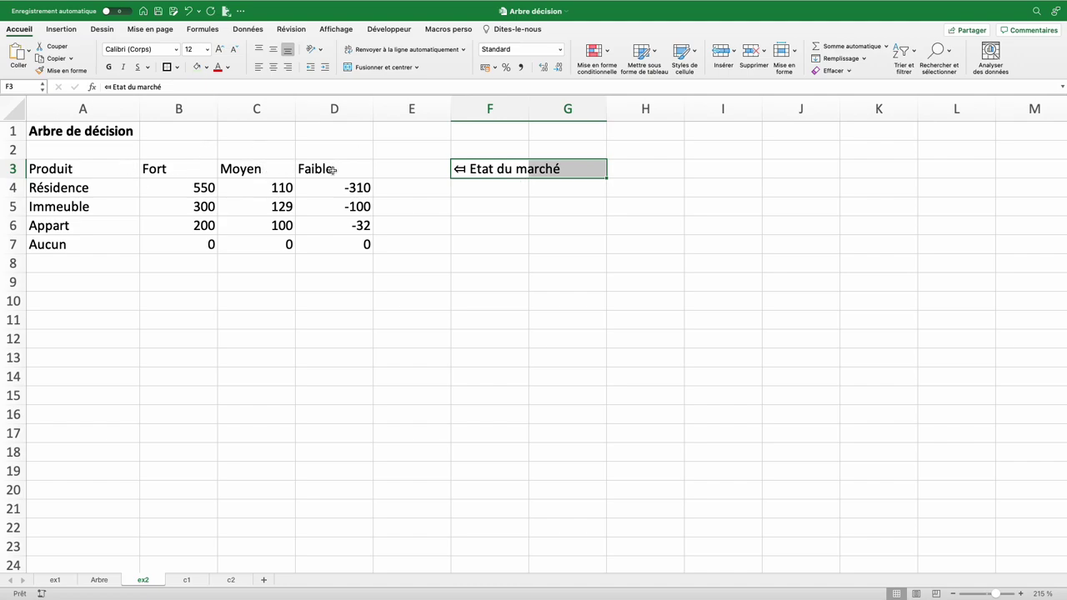
pyautogui.click(256, 244)
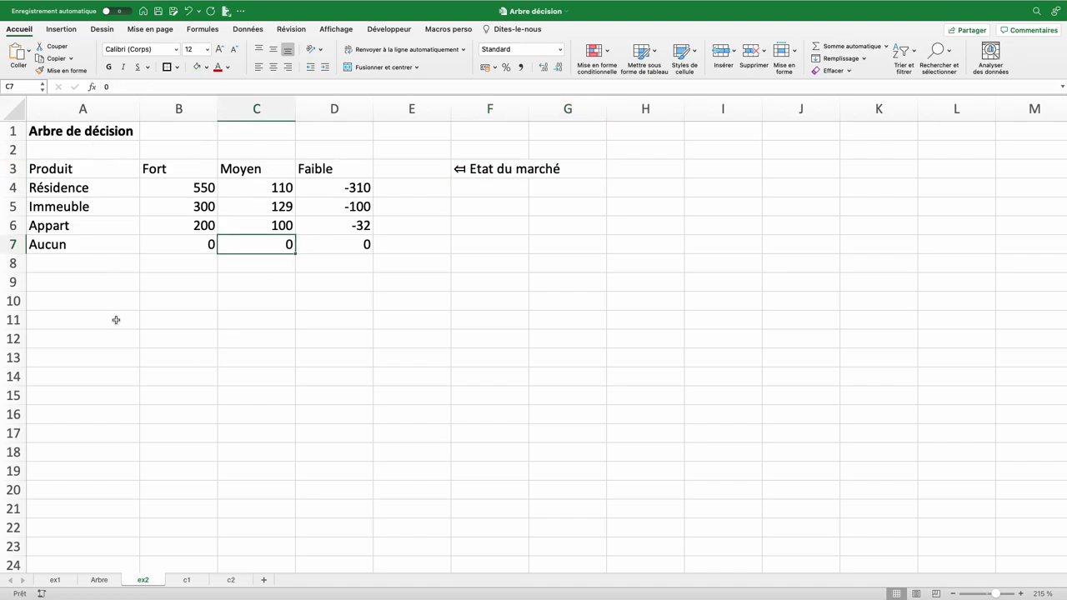
pyautogui.click(101, 581)
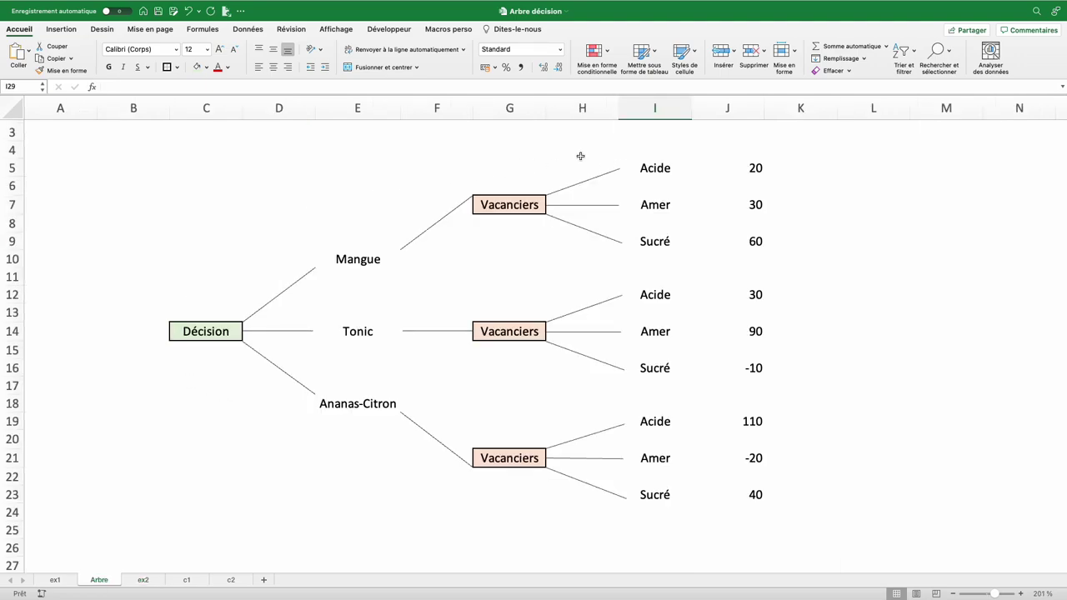
# Step: Inspect the Décision node of the tree, then go back to the ex1 sheet
pyautogui.click(209, 334)
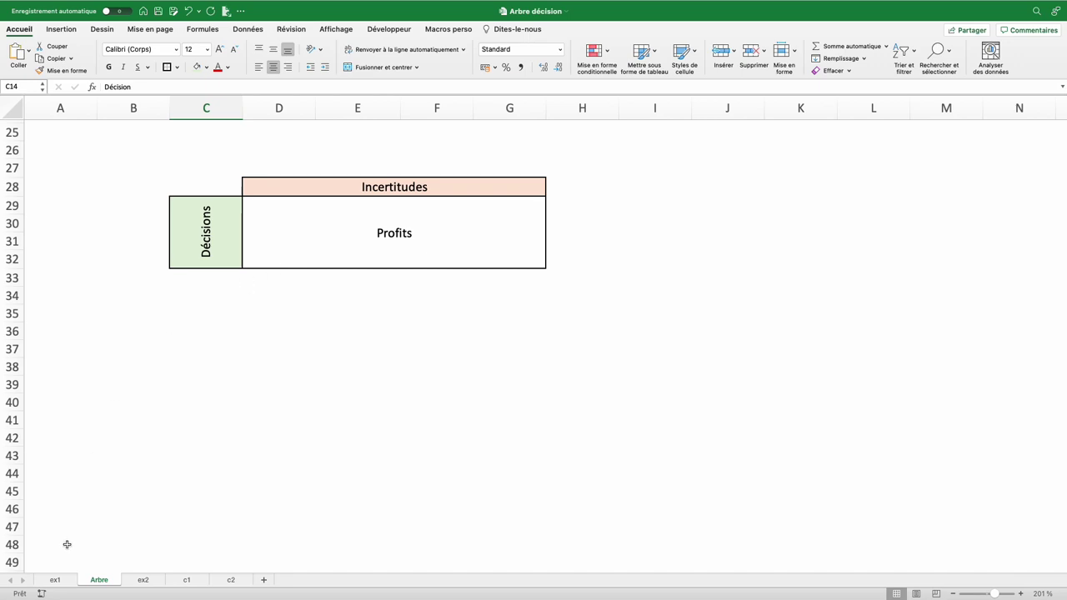
pyautogui.click(55, 580)
# Step: Inspect the ex1 scores, such as Ananas-Citron's Acide 110 and Tonic's Sucré -10
pyautogui.click(171, 172)
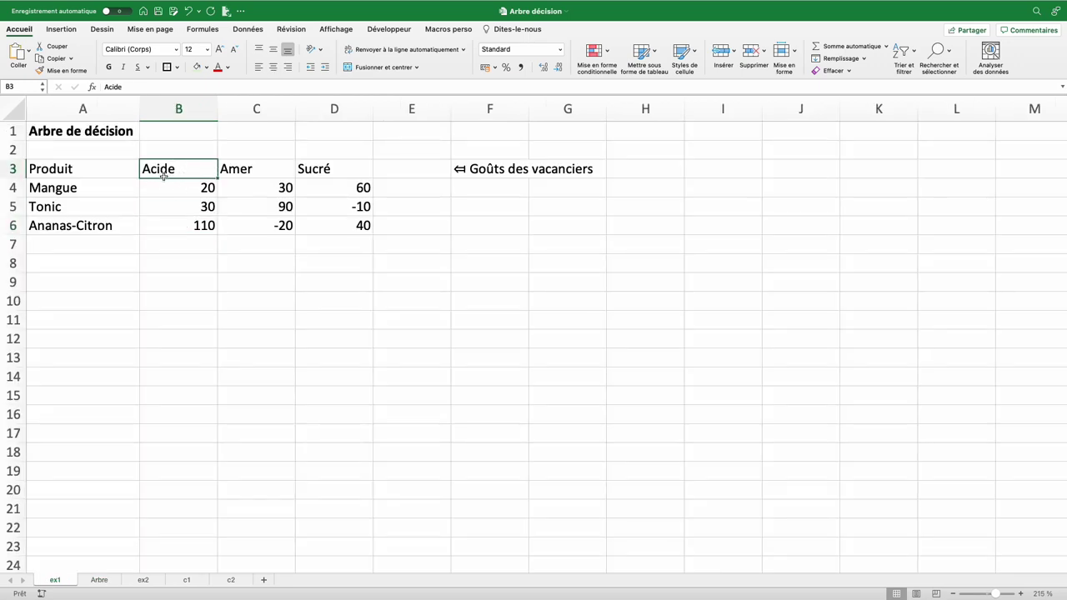
pyautogui.click(179, 226)
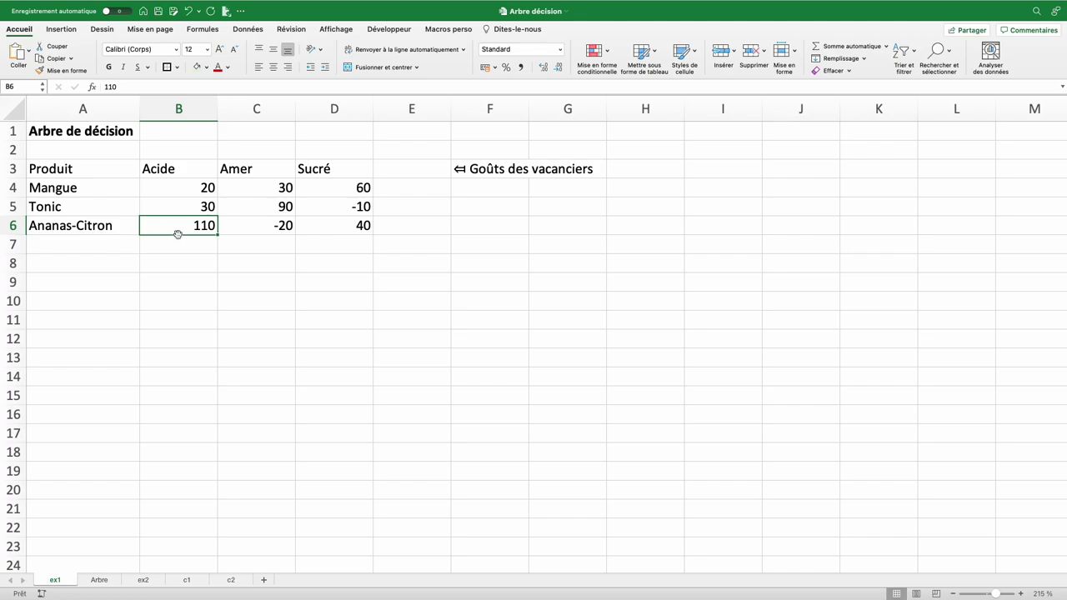
pyautogui.click(65, 191)
pyautogui.click(199, 191)
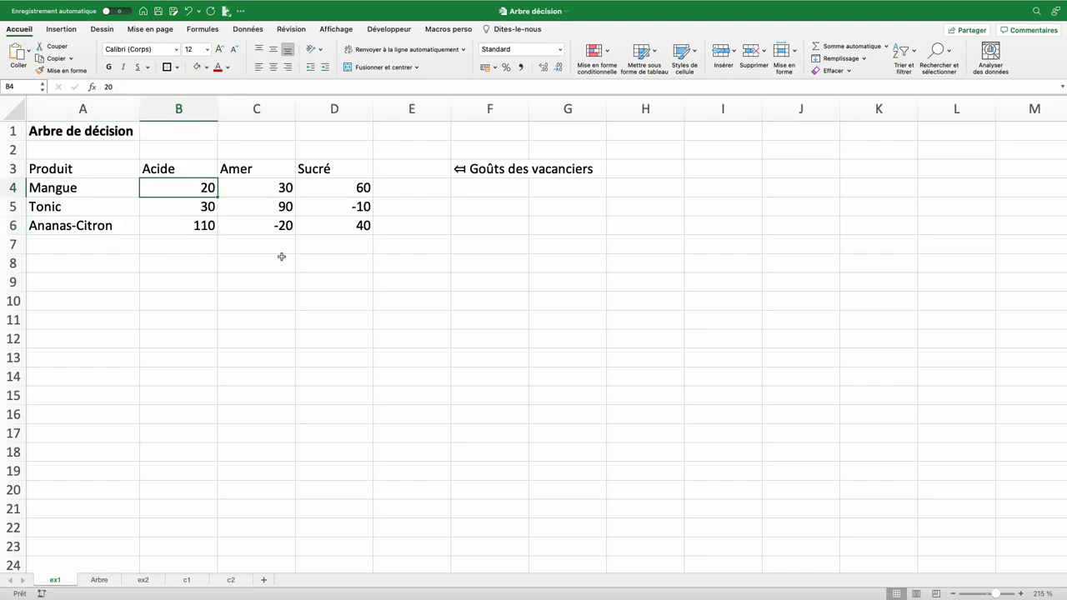
pyautogui.click(325, 211)
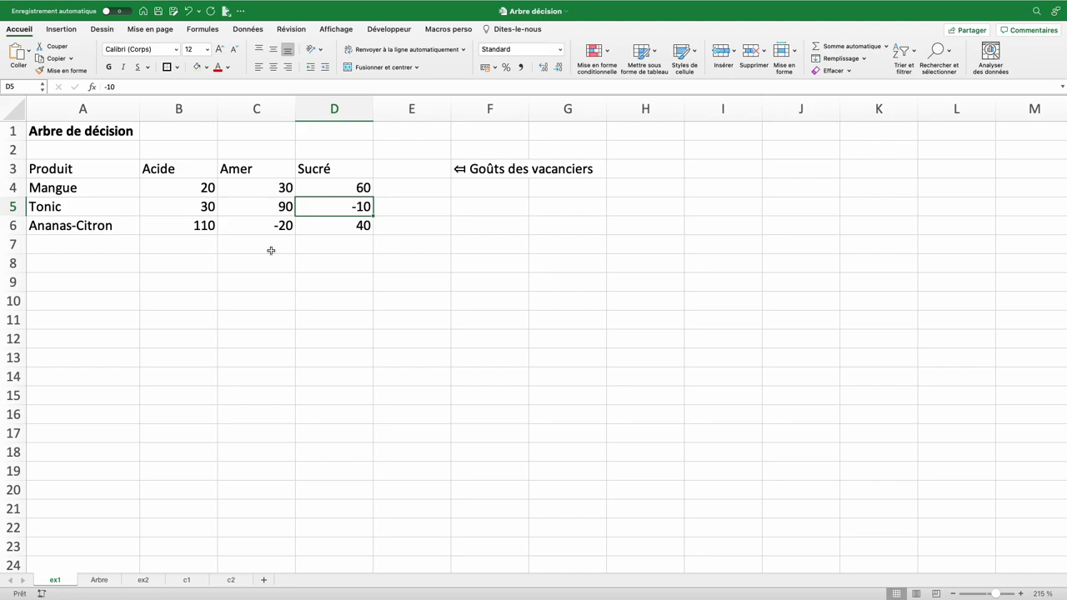
pyautogui.click(179, 188)
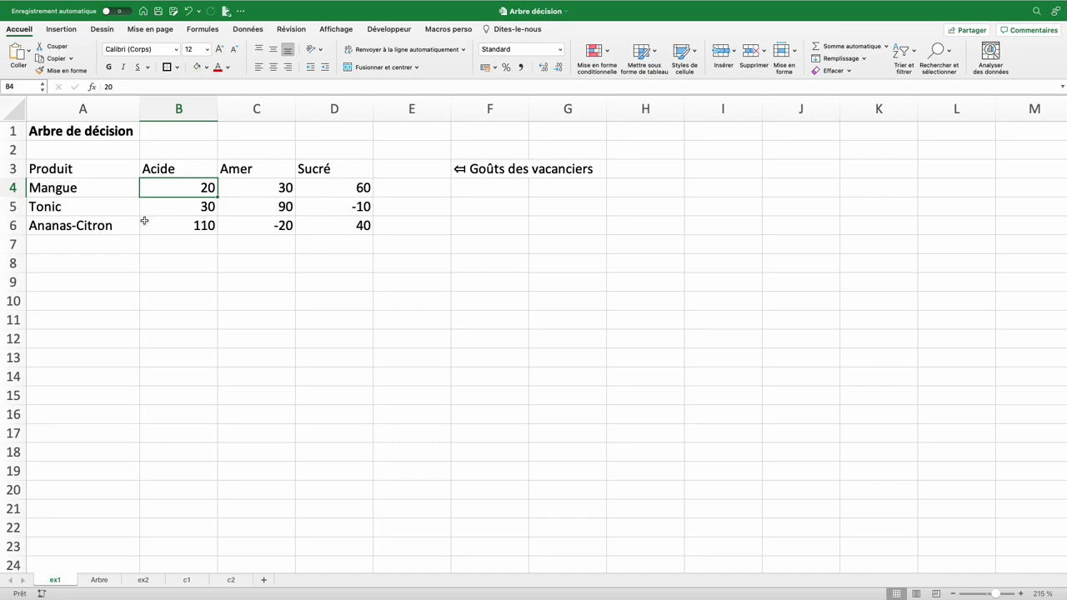
# Step: Format A3:D6 as a medium blue table with headers, no filter buttons, named vacs
pyautogui.click(647, 56)
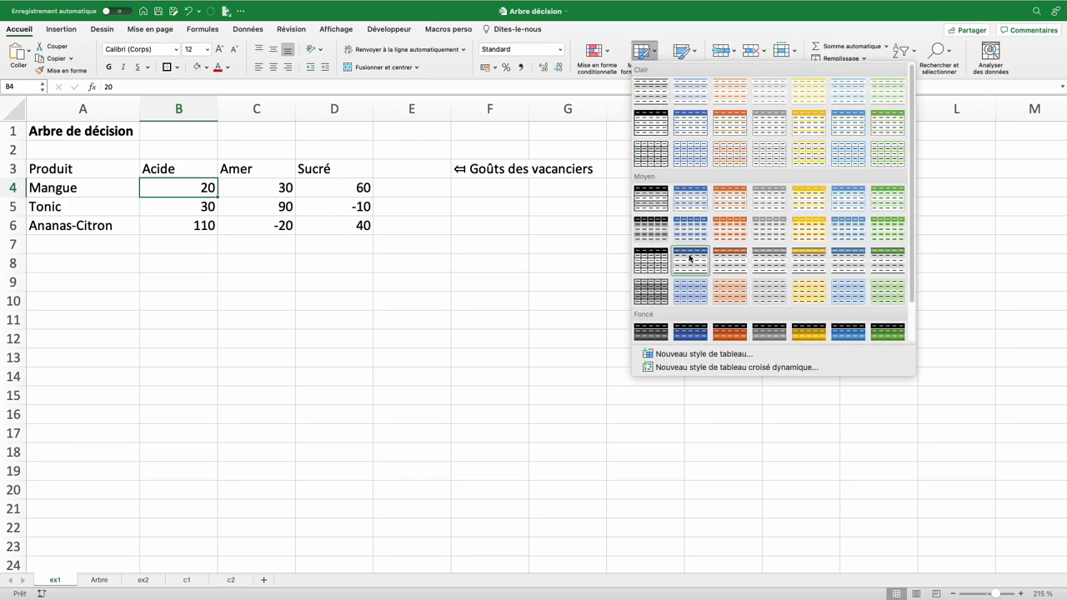
pyautogui.click(692, 201)
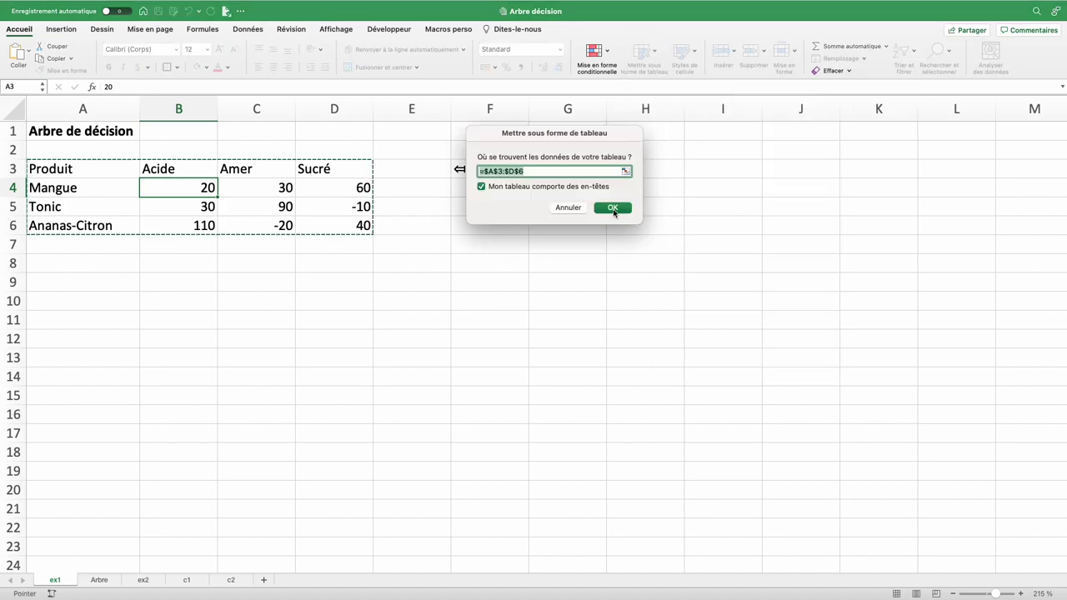
pyautogui.click(614, 209)
pyautogui.click(457, 49)
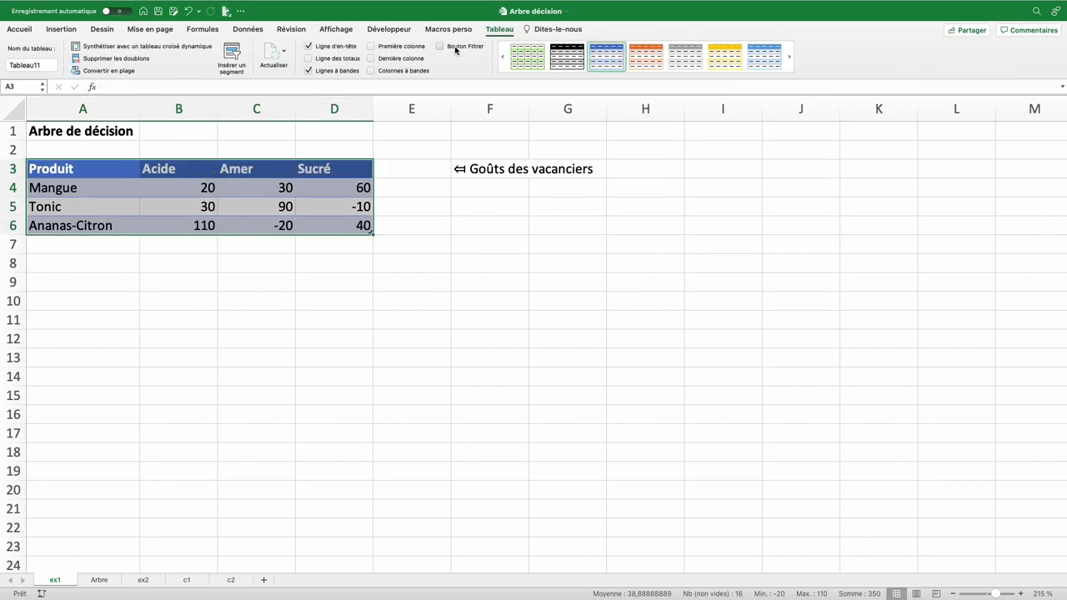
pyautogui.doubleClick(47, 65)
pyautogui.write('vacs')
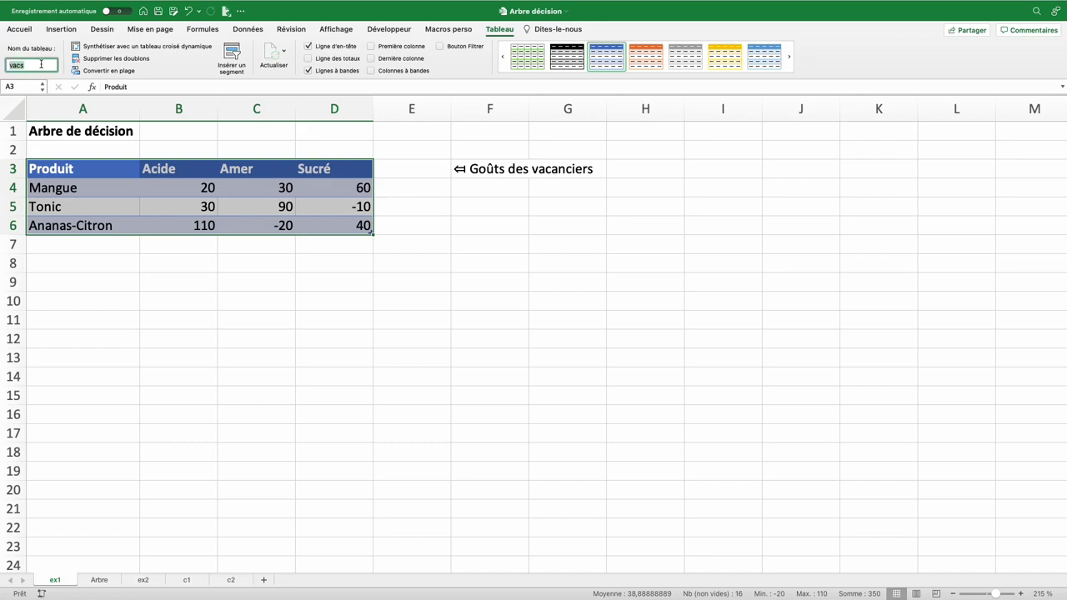
pyautogui.press('Return')
# Step: Label A9 'Pessimiste' and review the Mangue and Tonic score rows
pyautogui.click(83, 281)
pyautogui.write('Pessimiste')
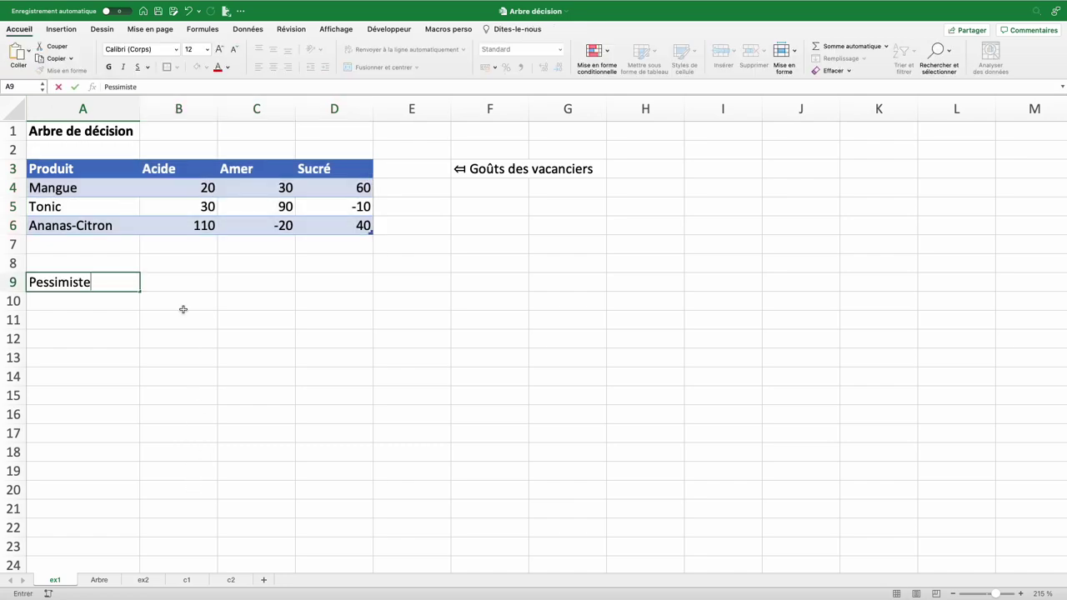
pyautogui.press('Return')
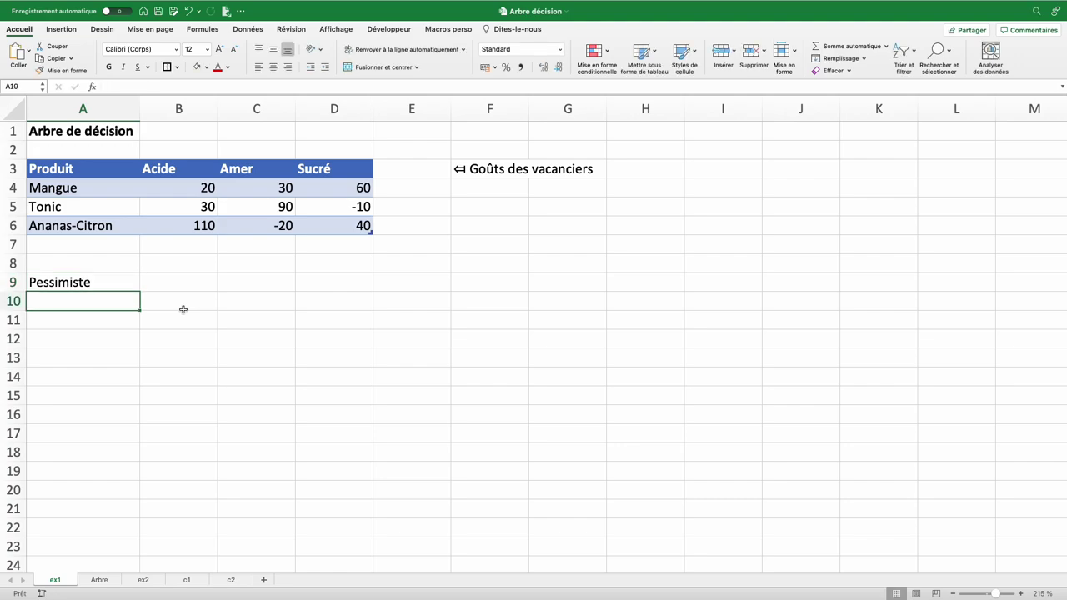
pyautogui.click(74, 190)
pyautogui.moveTo(75, 189); pyautogui.dragTo(329, 188)
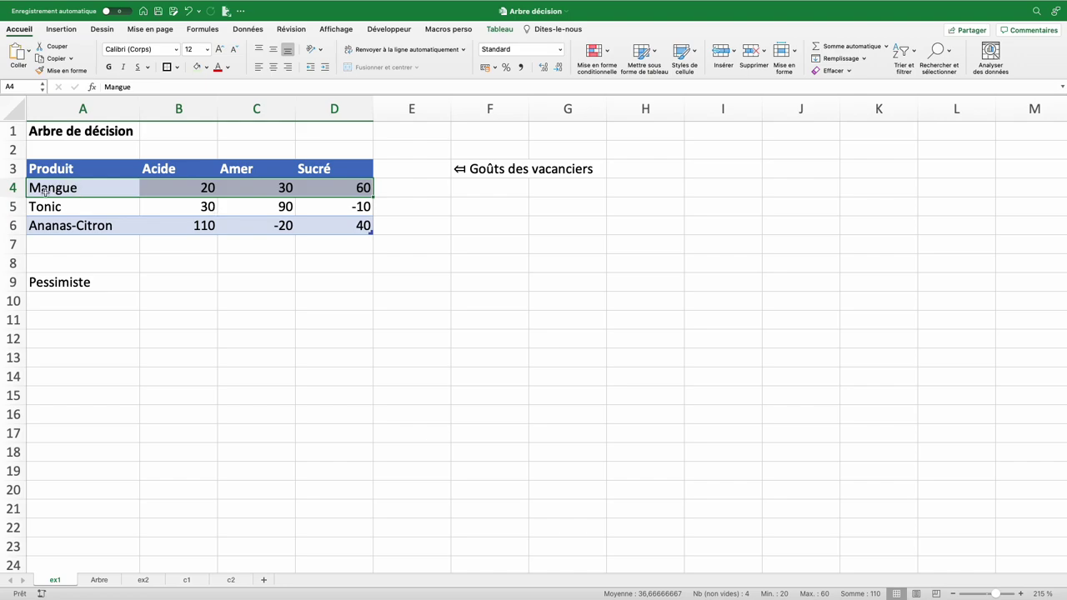
pyautogui.click(177, 193)
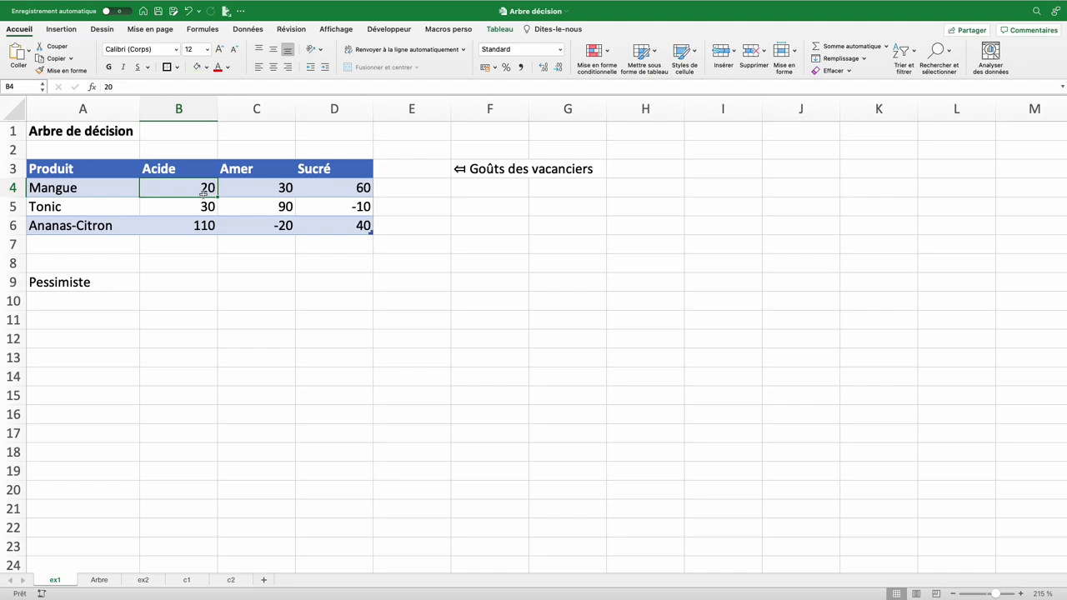
pyautogui.moveTo(83, 207); pyautogui.dragTo(307, 208)
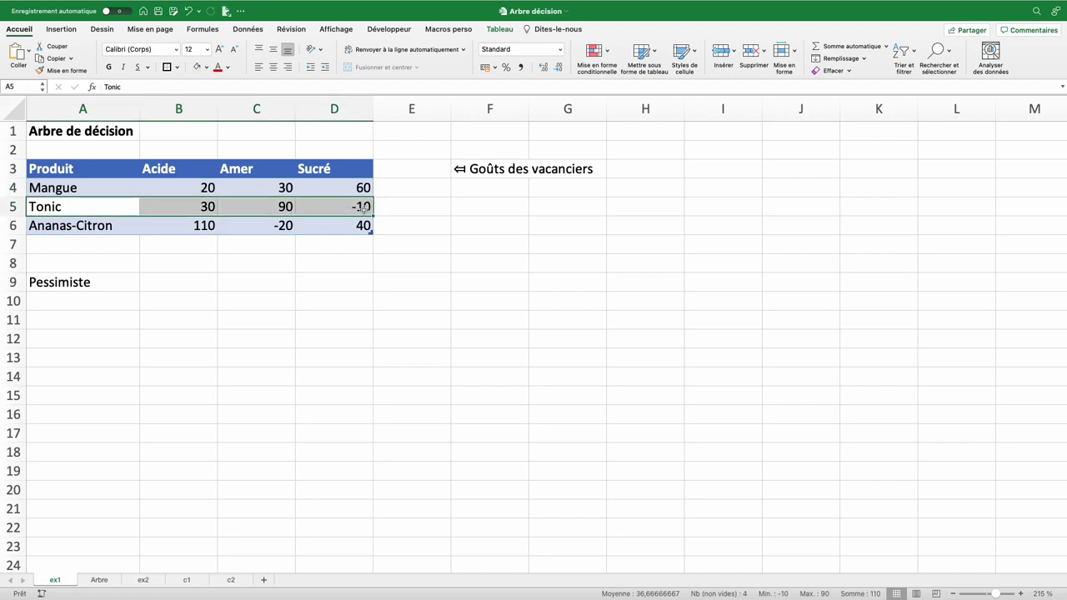
pyautogui.press('Down')
pyautogui.press('Down')
pyautogui.press('Down')
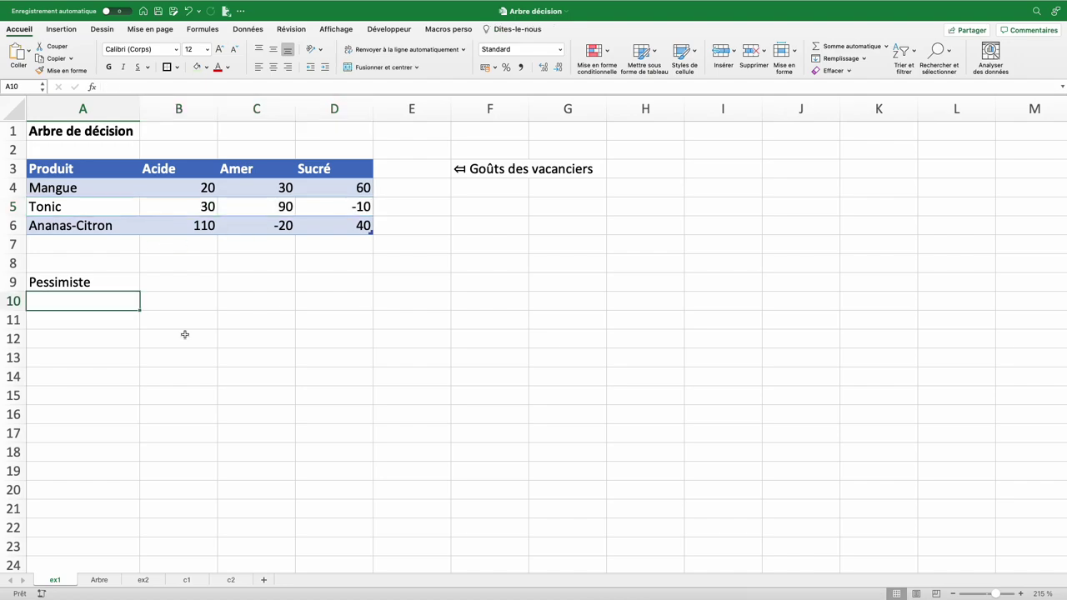
pyautogui.moveTo(189, 185); pyautogui.dragTo(340, 189)
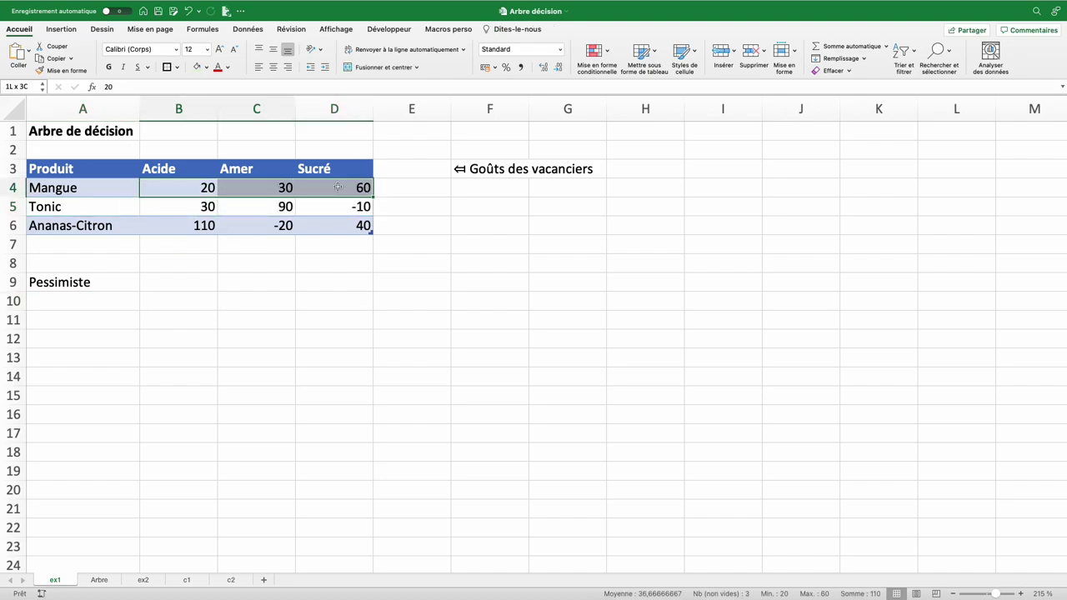
# Step: Enter =MIN(B4:D4) in A10 and fill it down to A12, giving 20, -10, -20
pyautogui.click(93, 306)
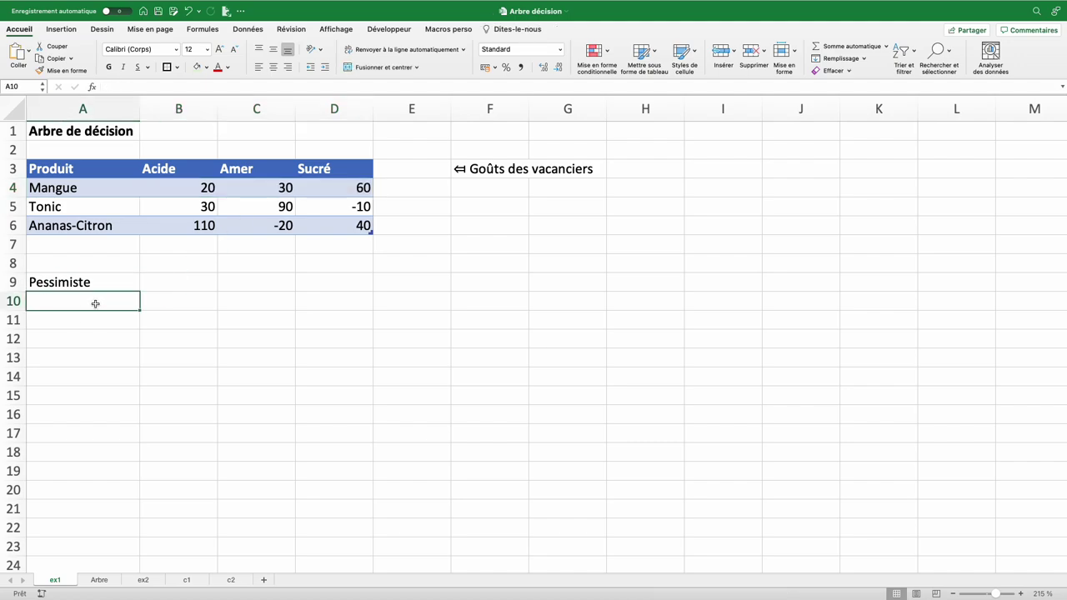
pyautogui.write('=min(')
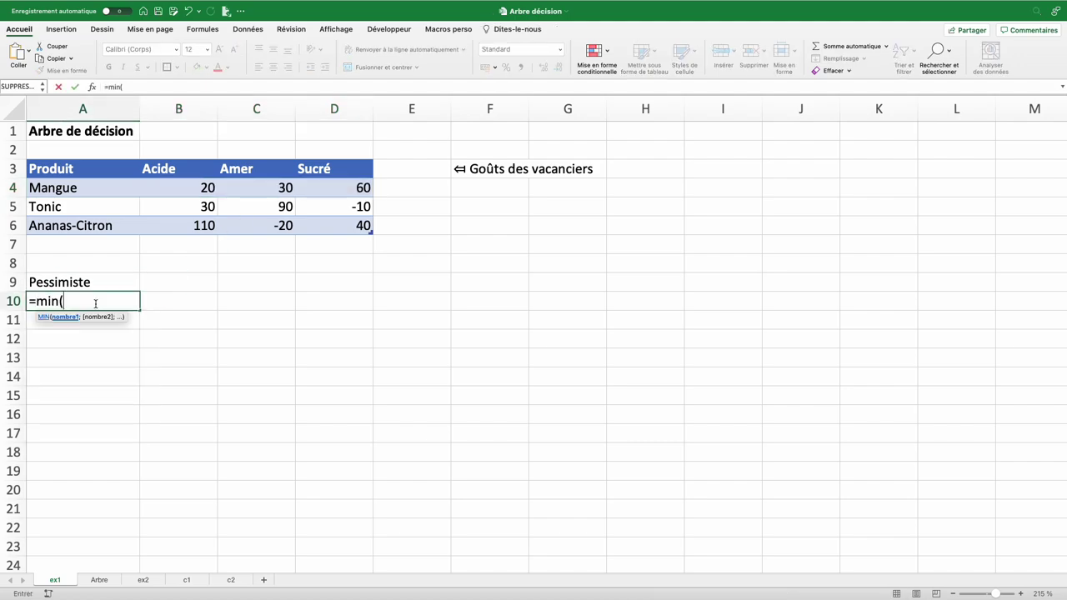
pyautogui.moveTo(180, 187); pyautogui.dragTo(329, 192)
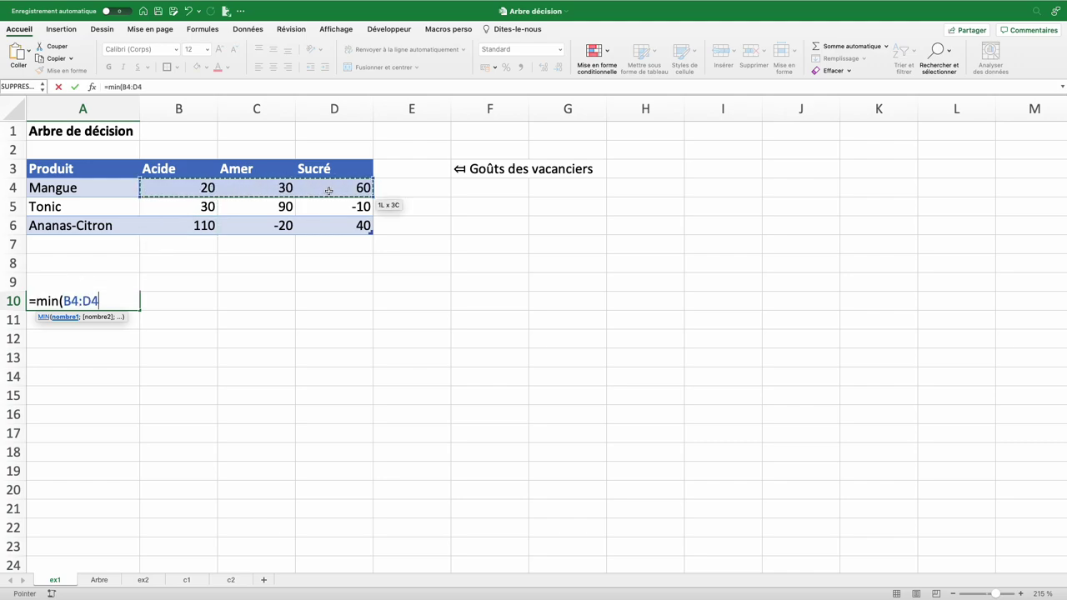
pyautogui.write(')')
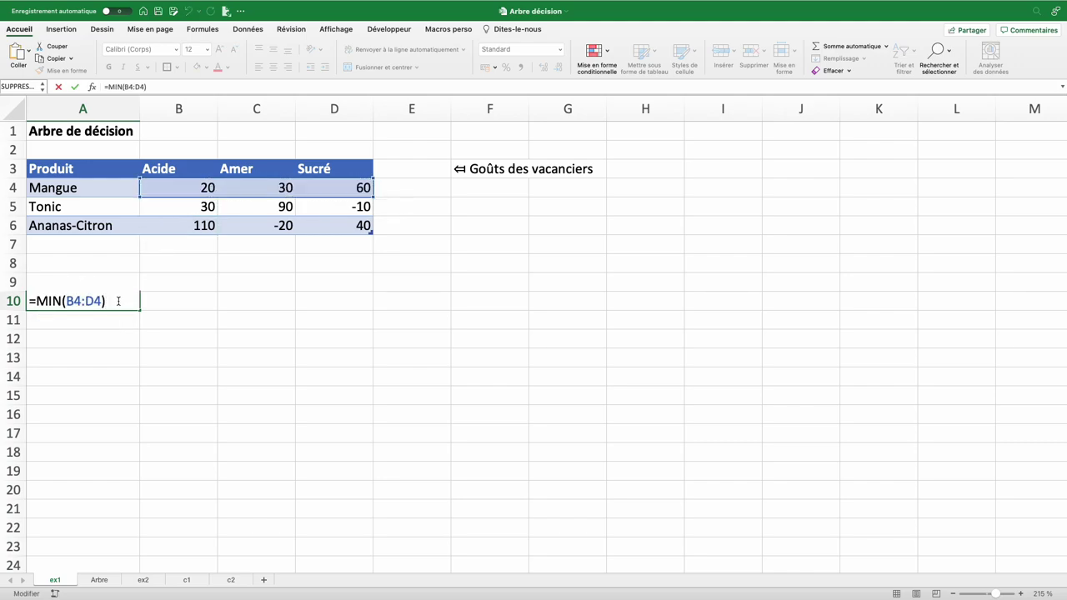
pyautogui.press('Return')
pyautogui.click(125, 298)
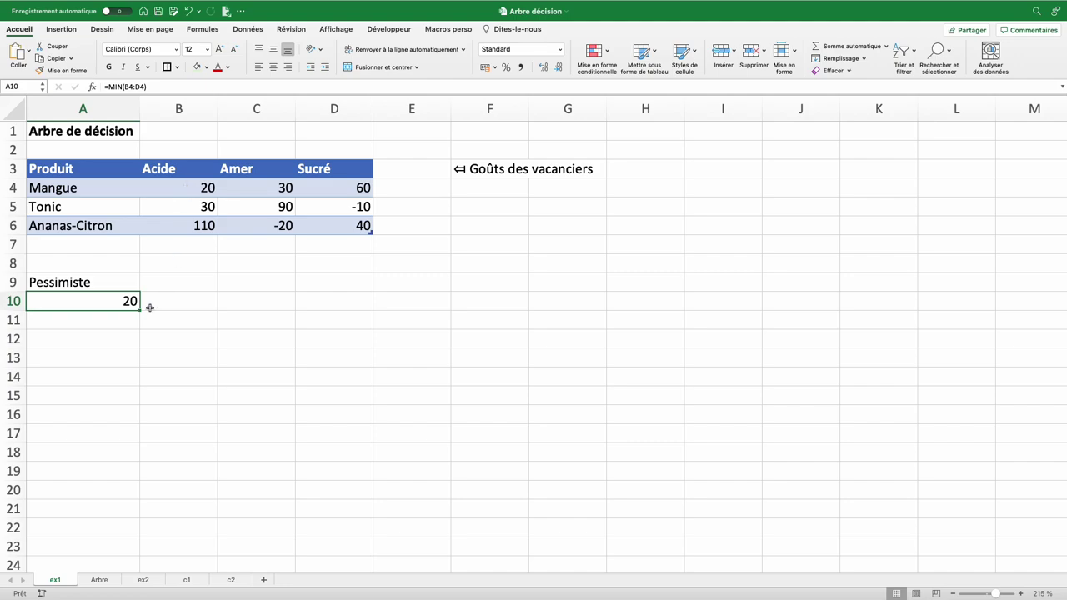
pyautogui.moveTo(139, 309); pyautogui.dragTo(139, 347)
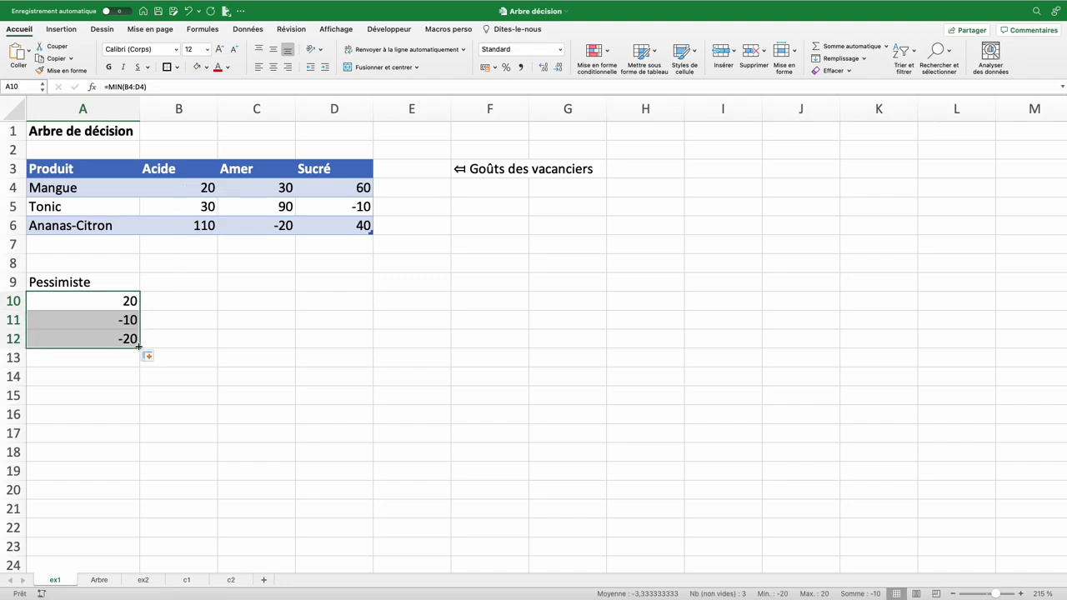
pyautogui.click(83, 391)
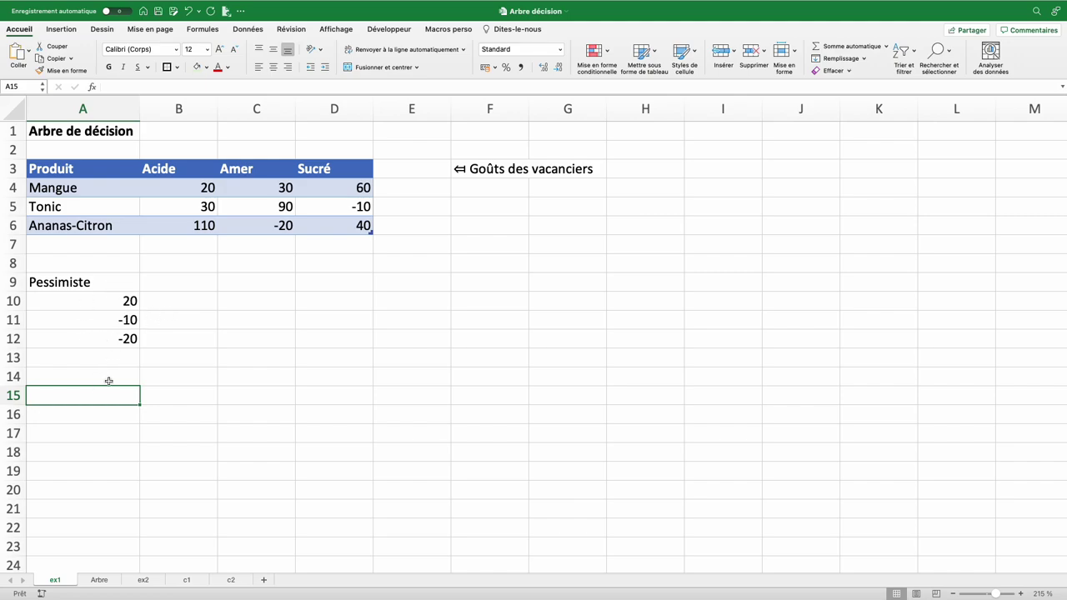
# Step: Reference the vacs Produit column with header in A15 and add a Pessimiste heading in B15
pyautogui.write('=')
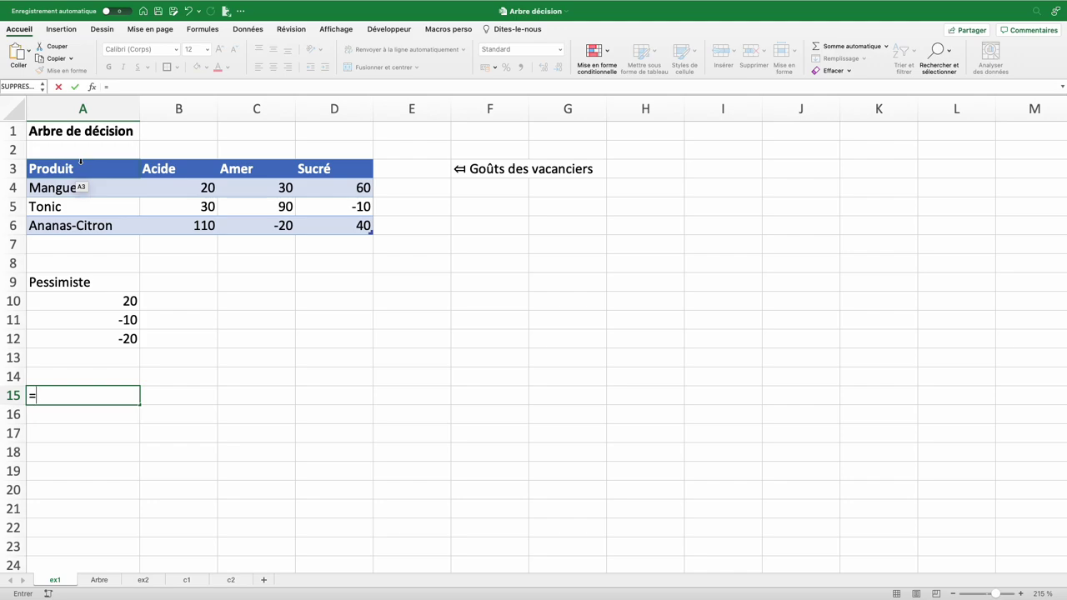
pyautogui.click(81, 161)
pyautogui.click(81, 161)
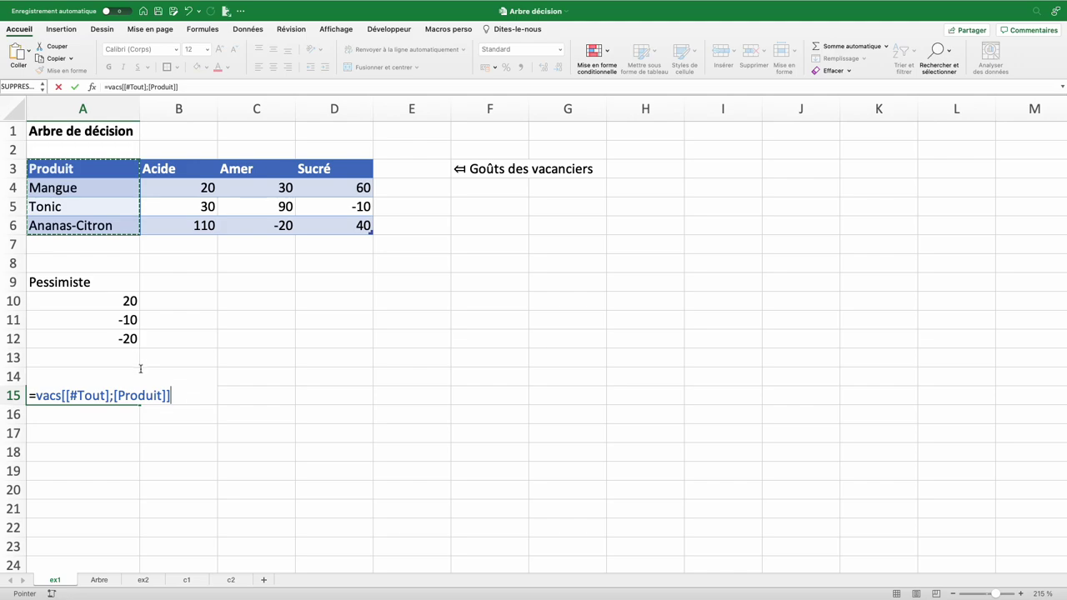
pyautogui.press('Return')
pyautogui.click(196, 396)
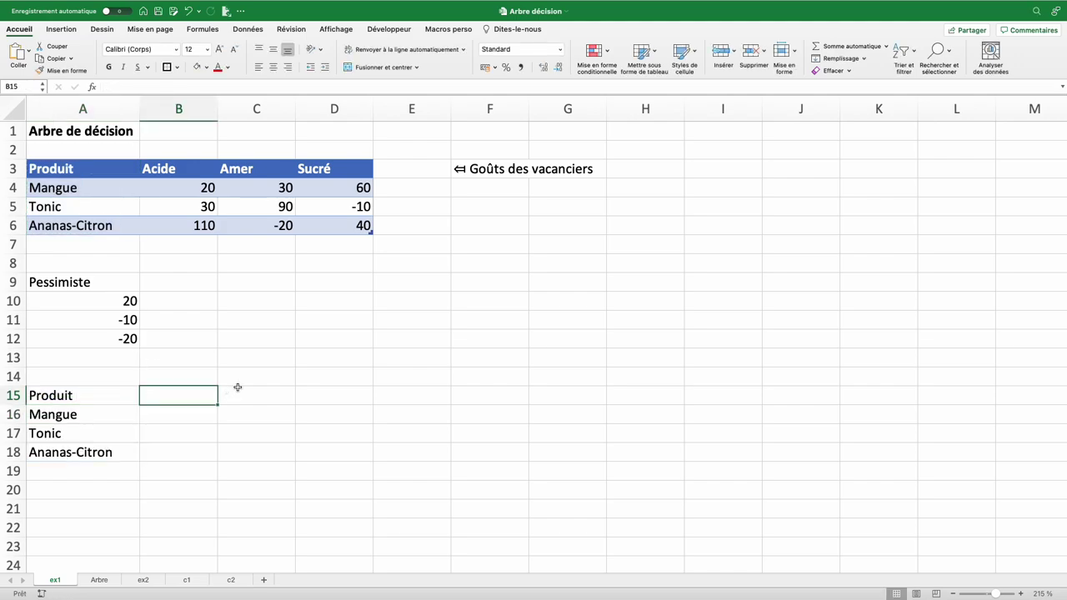
pyautogui.write('Pess')
pyautogui.press('Return')
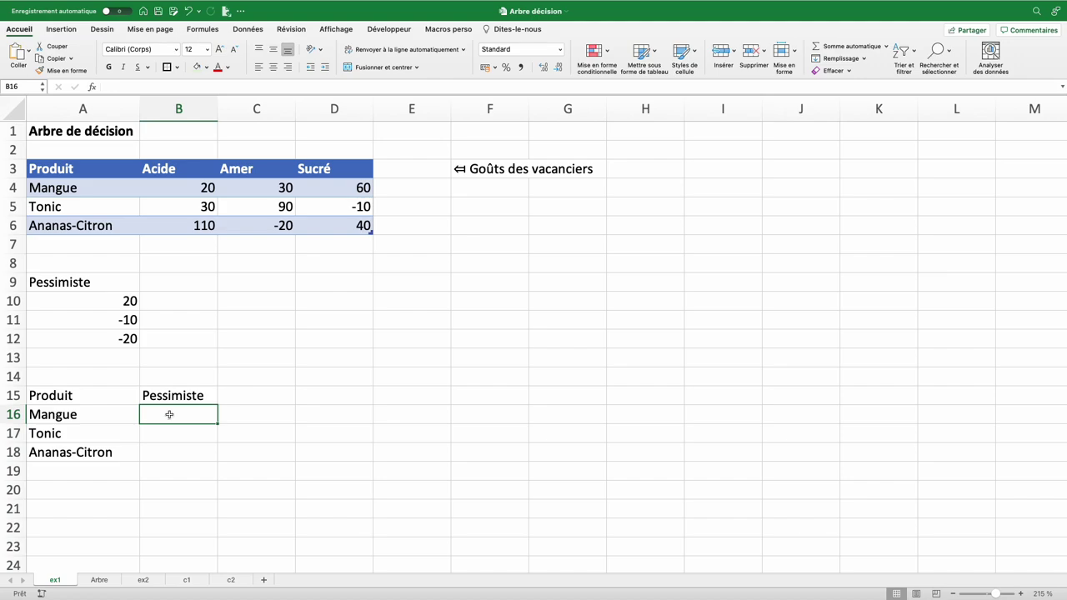
# Step: Review the B16:B18 rank cells and the A10:A12 minimums against Mangue's scores
pyautogui.moveTo(170, 415); pyautogui.dragTo(165, 450)
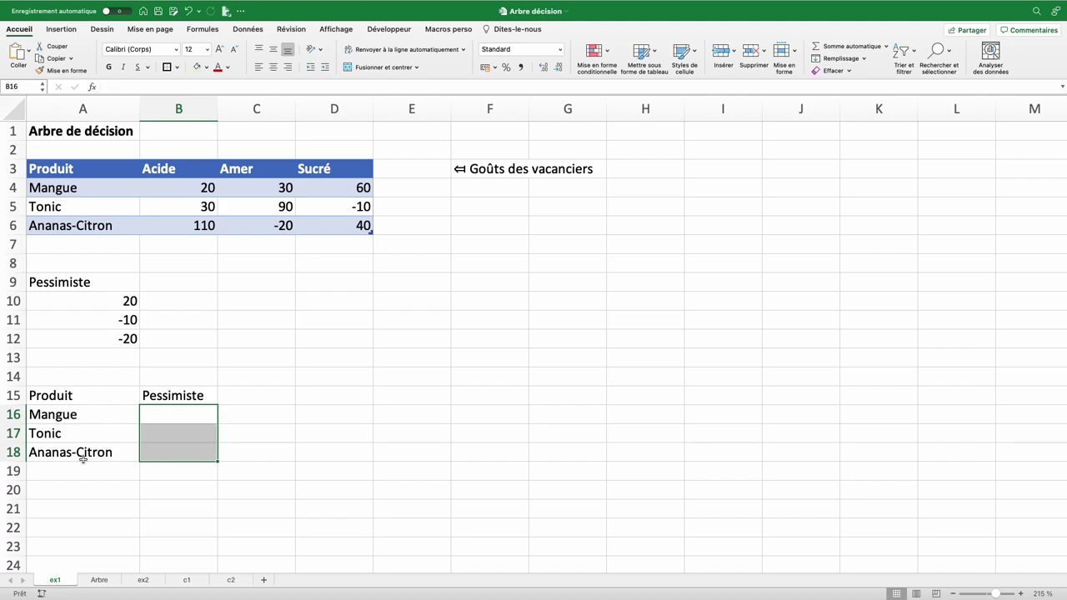
pyautogui.moveTo(89, 301); pyautogui.dragTo(90, 339)
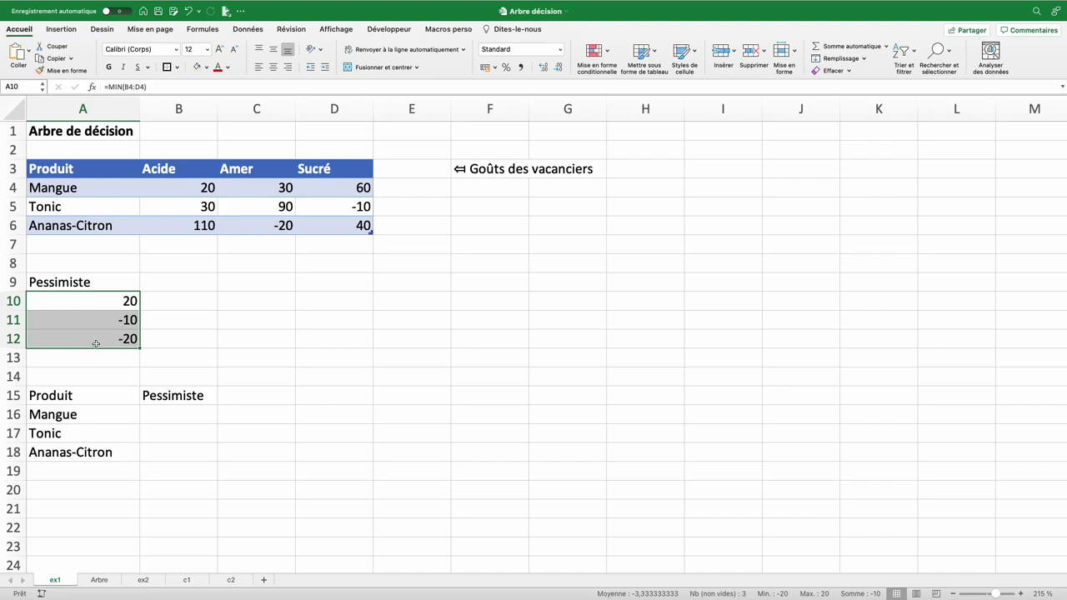
pyautogui.click(116, 306)
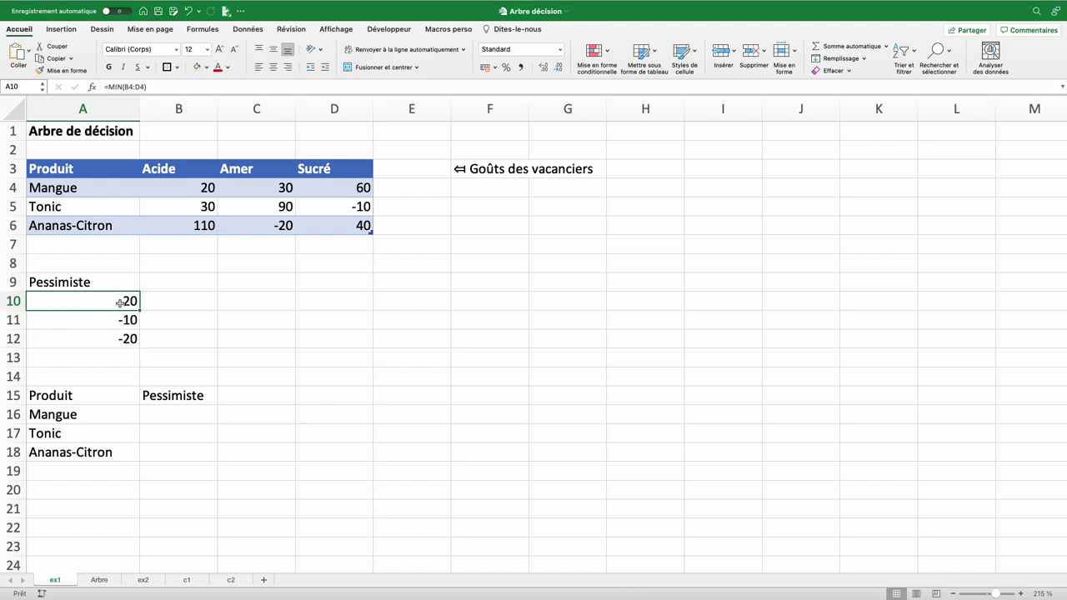
pyautogui.click(62, 190)
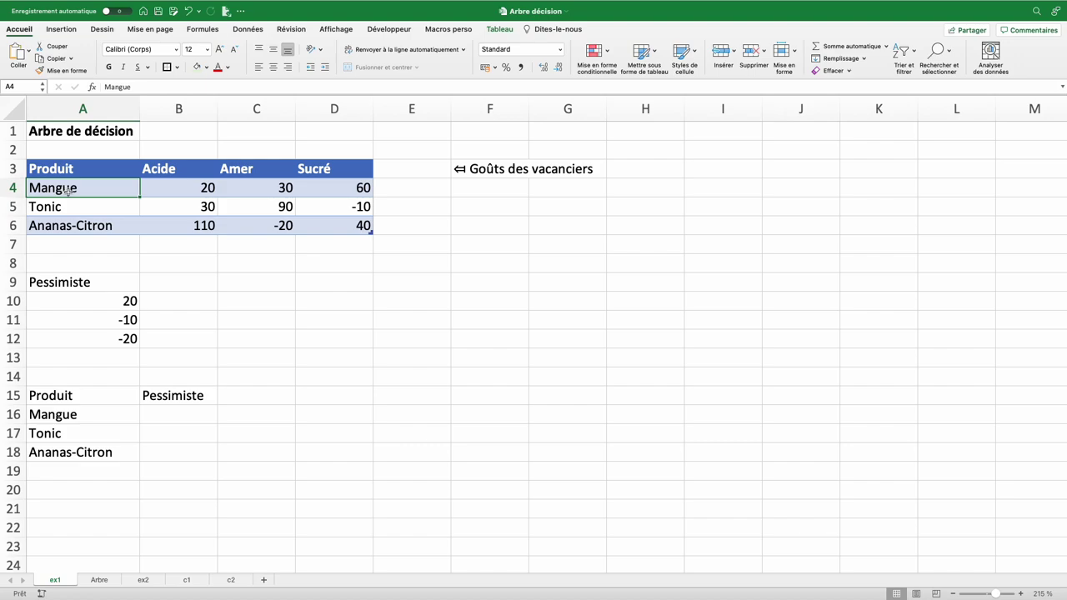
pyautogui.click(191, 193)
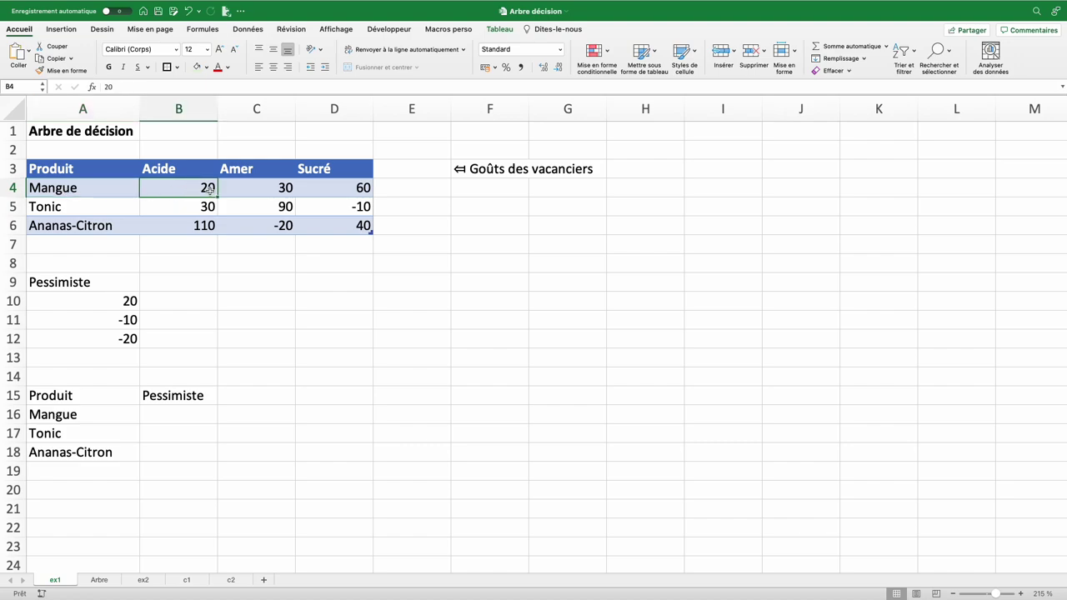
# Step: Check the Tonic and Ananas-Citron rows and their worst scores, -10 and -20
pyautogui.click(52, 211)
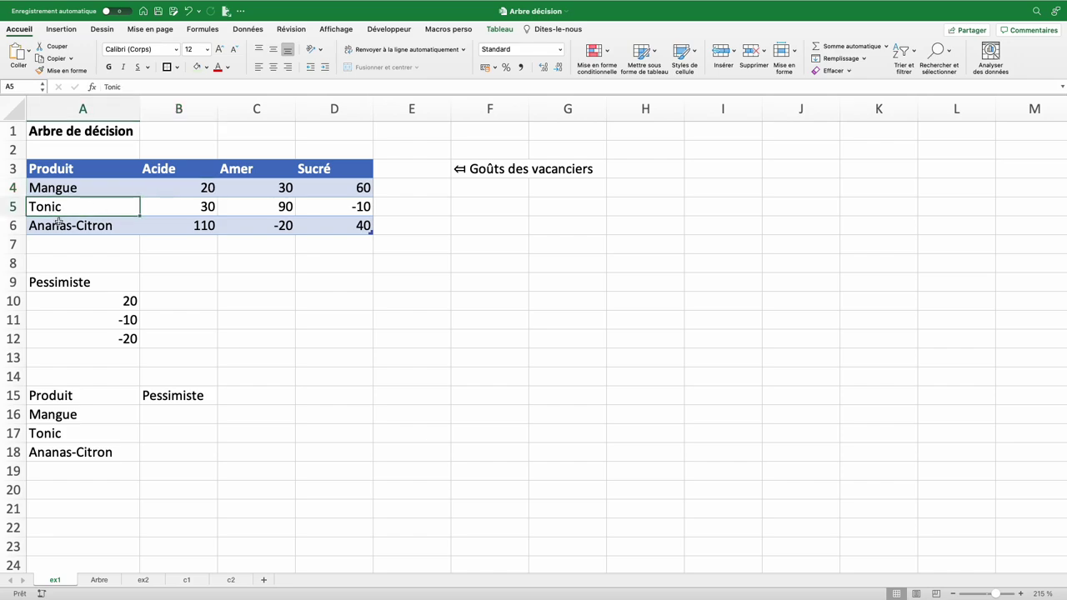
pyautogui.click(55, 228)
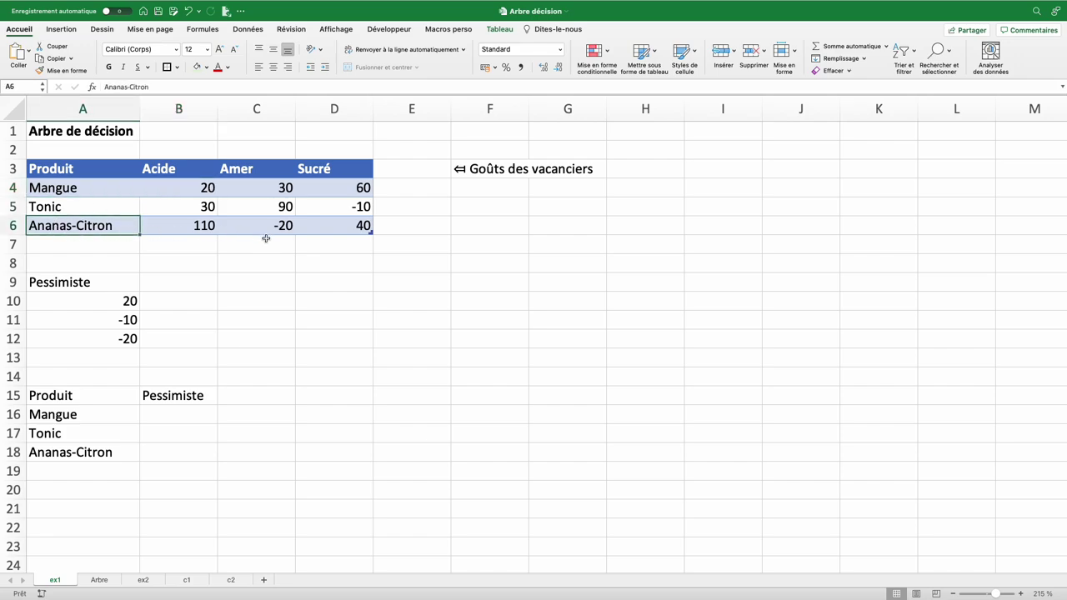
pyautogui.click(357, 207)
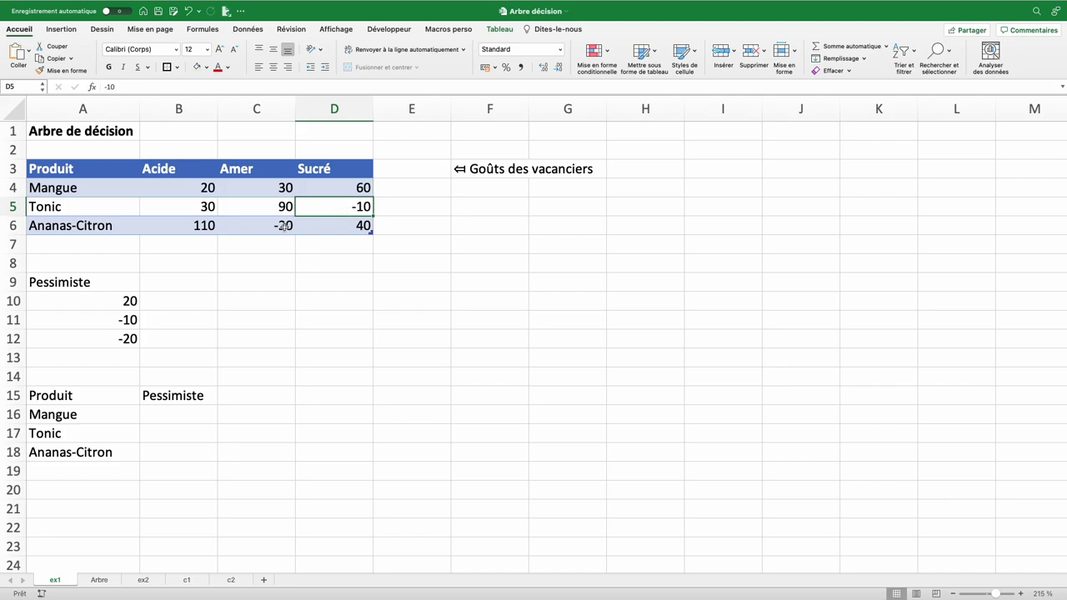
pyautogui.click(265, 227)
# Step: Format A9:A12 as an orange table with headers named criteresVacs
pyautogui.click(95, 311)
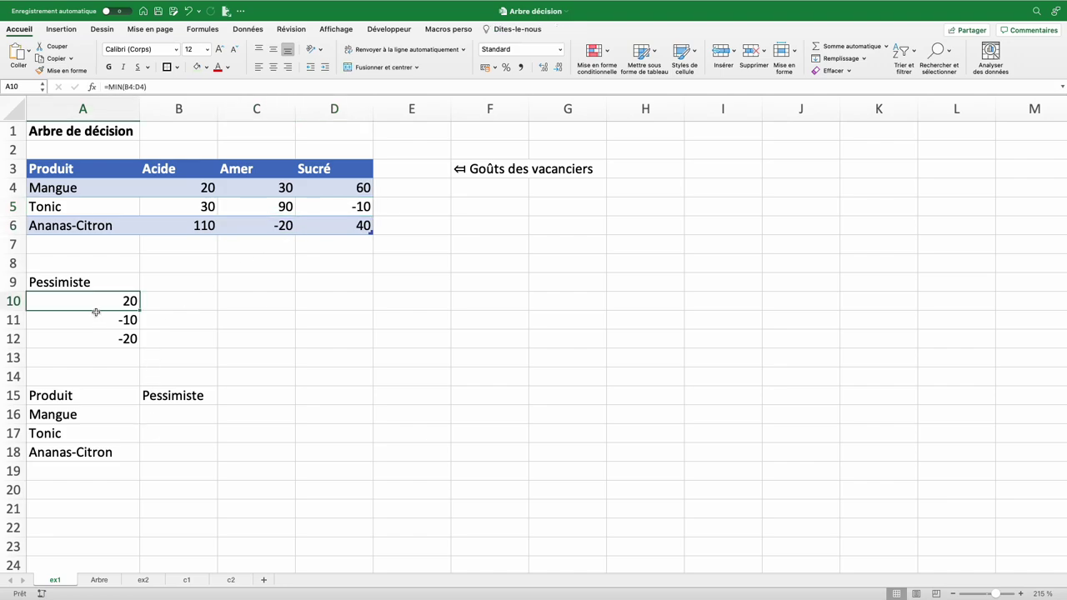
pyautogui.click(641, 58)
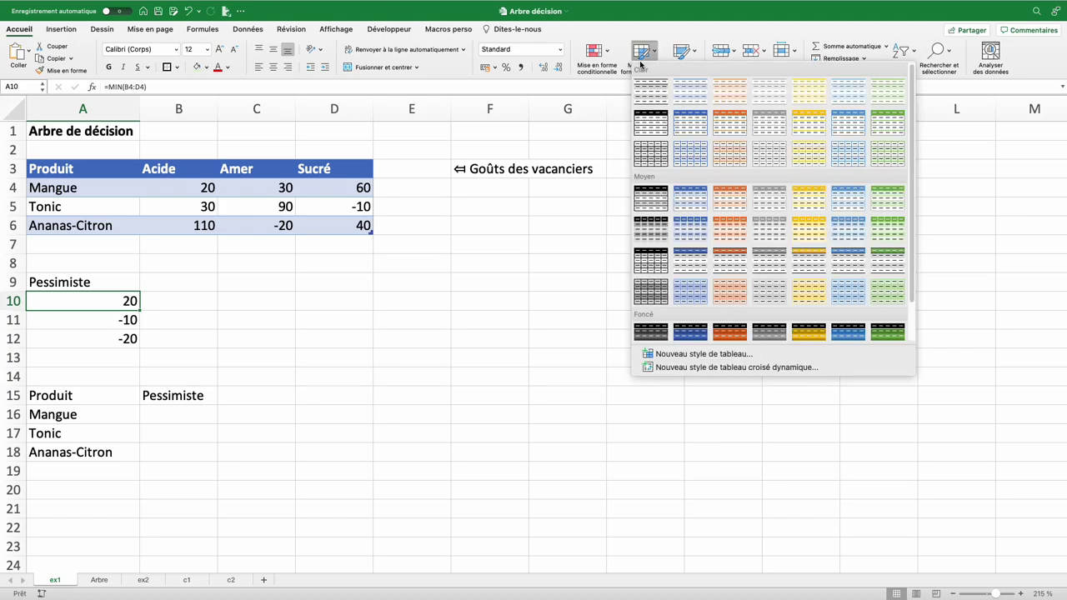
pyautogui.click(737, 203)
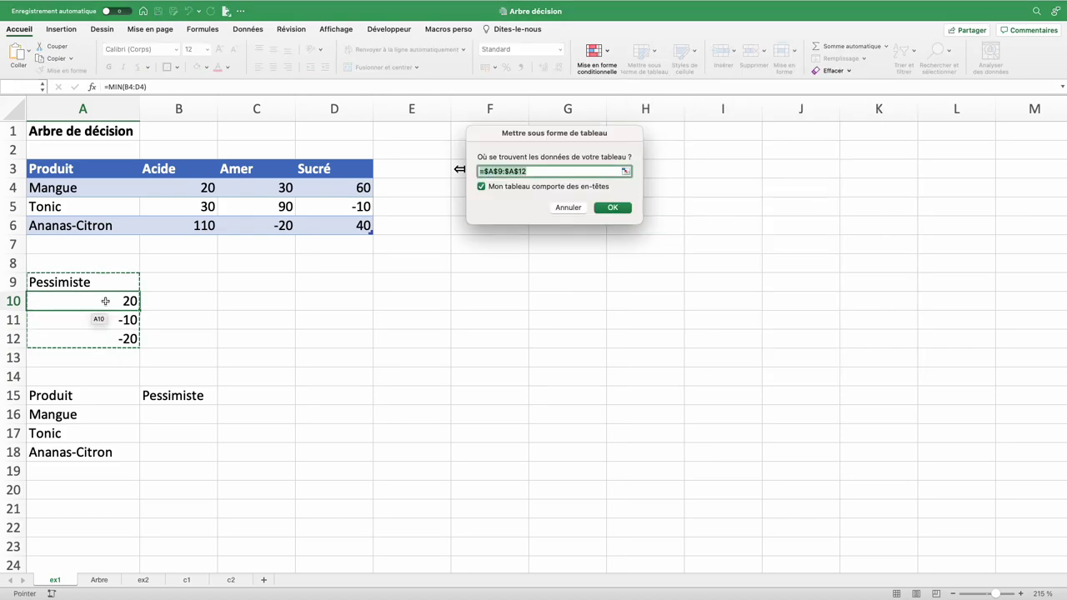
pyautogui.click(614, 208)
pyautogui.write('criteresVacs')
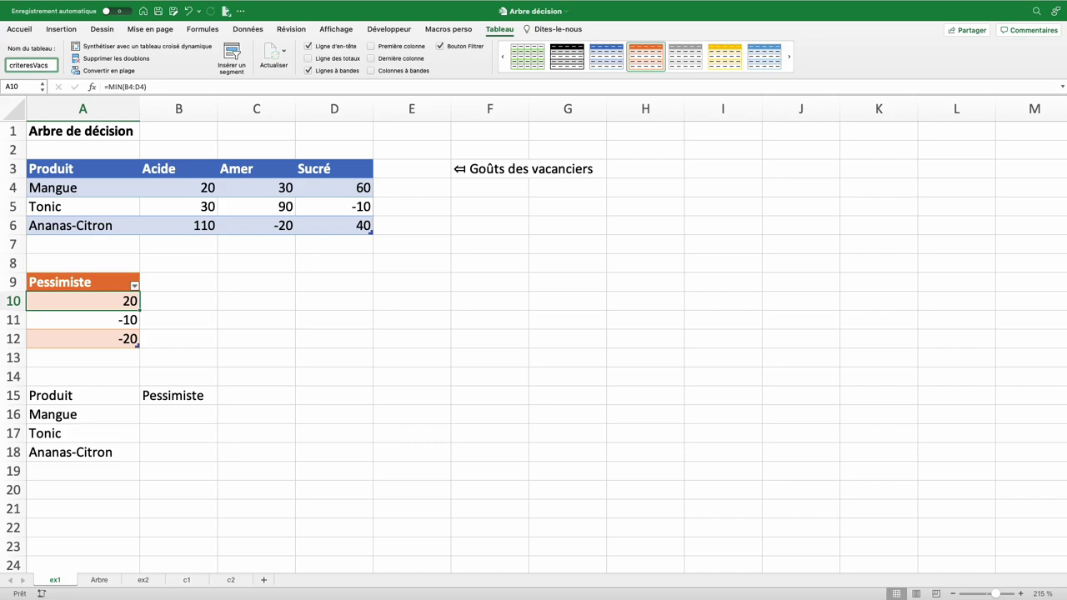
pyautogui.press('Return')
pyautogui.click(159, 419)
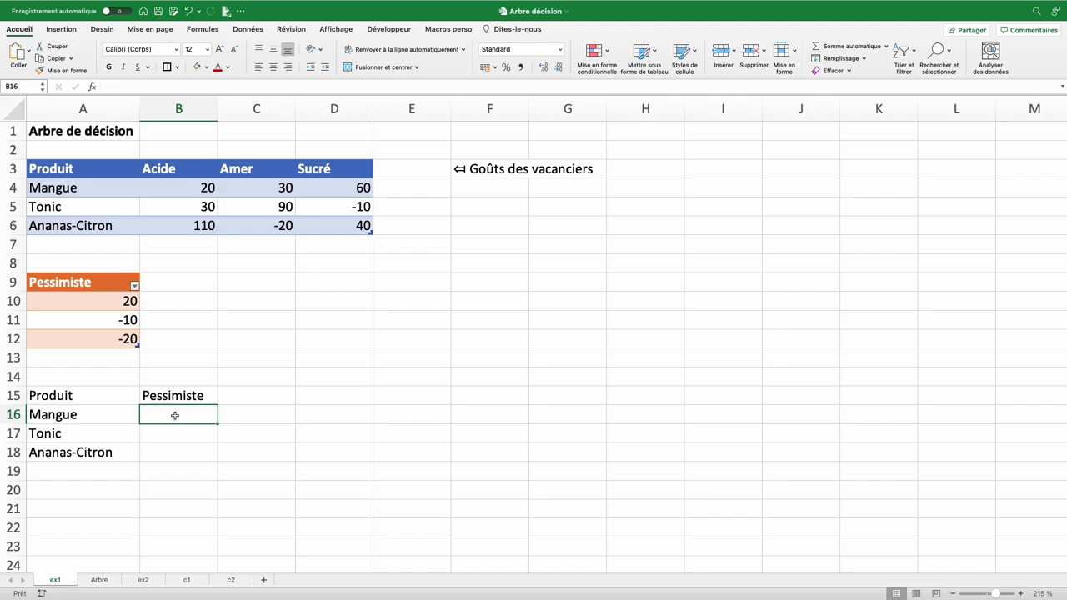
# Step: Enter =EQUATION.RANG(A10;criteresVacs[Pessimiste];0) in B16 and fill it down to B18
pyautogui.write('=e')
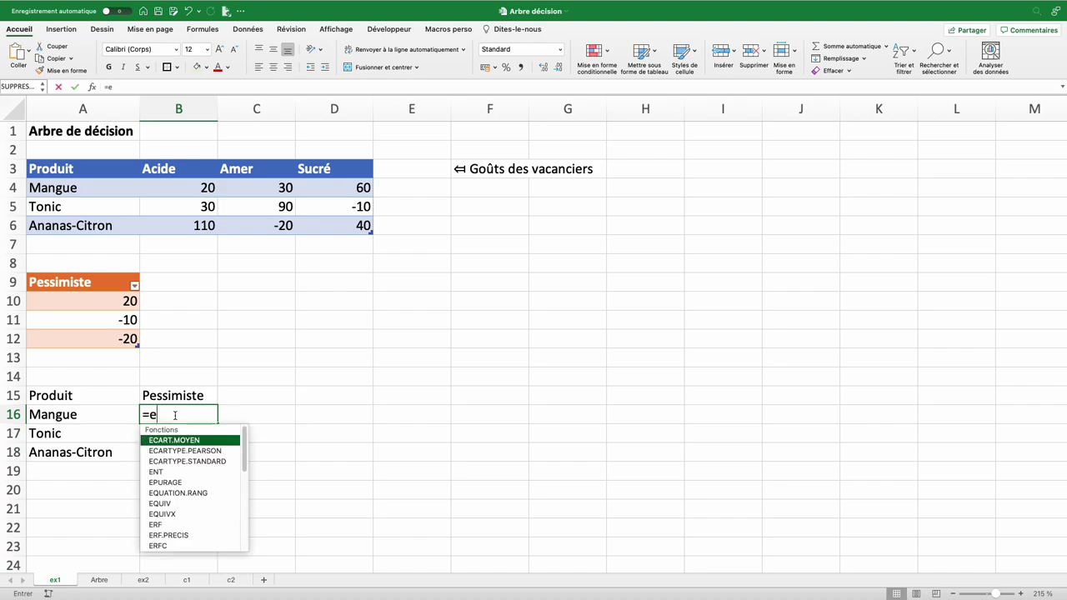
pyautogui.write('qu')
pyautogui.press('Tab')
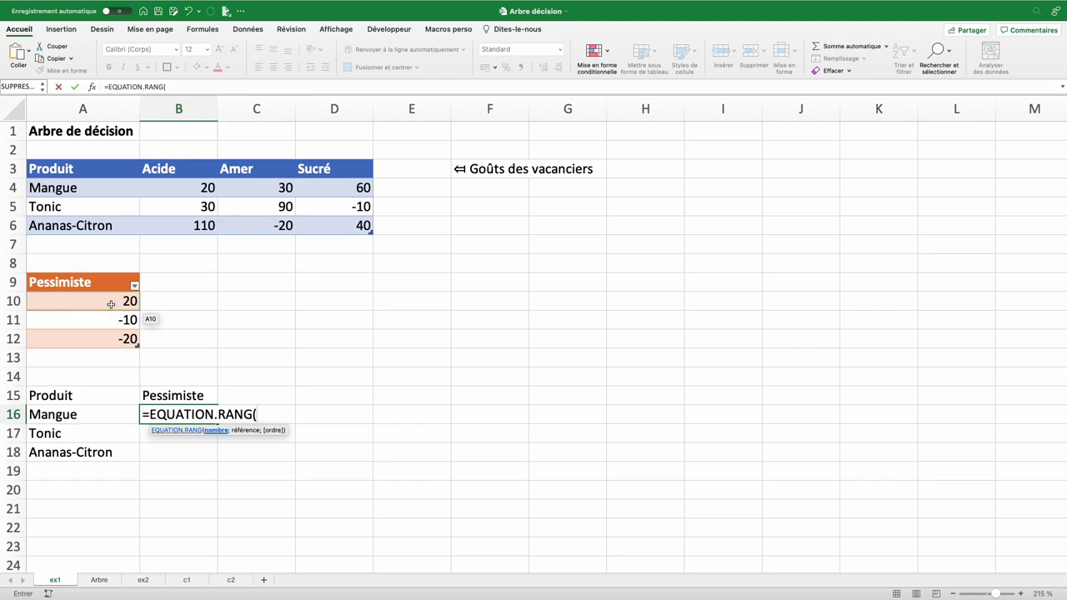
pyautogui.click(111, 304)
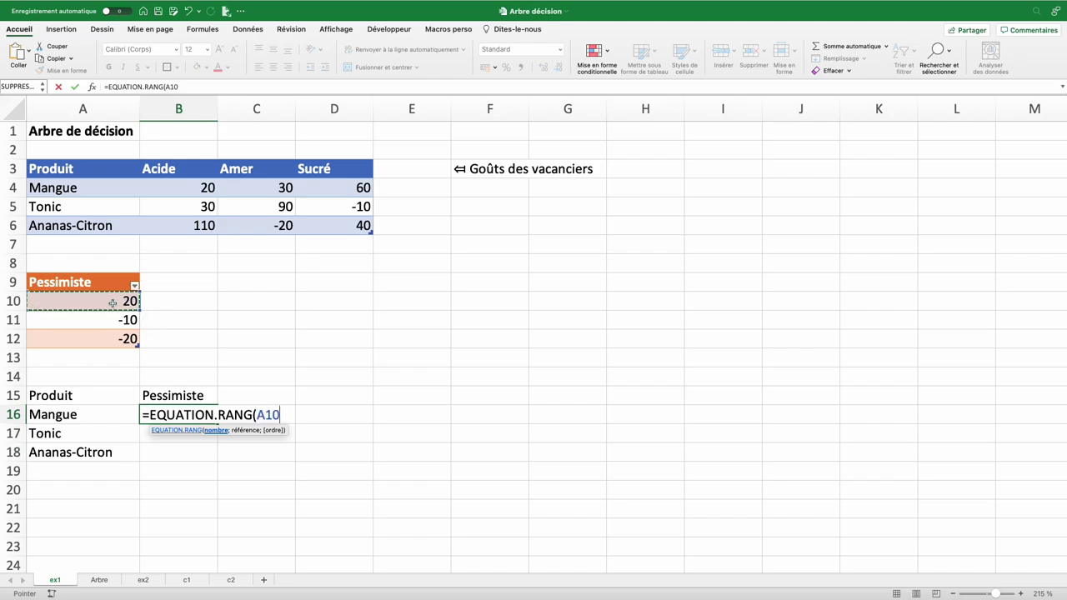
pyautogui.write(';')
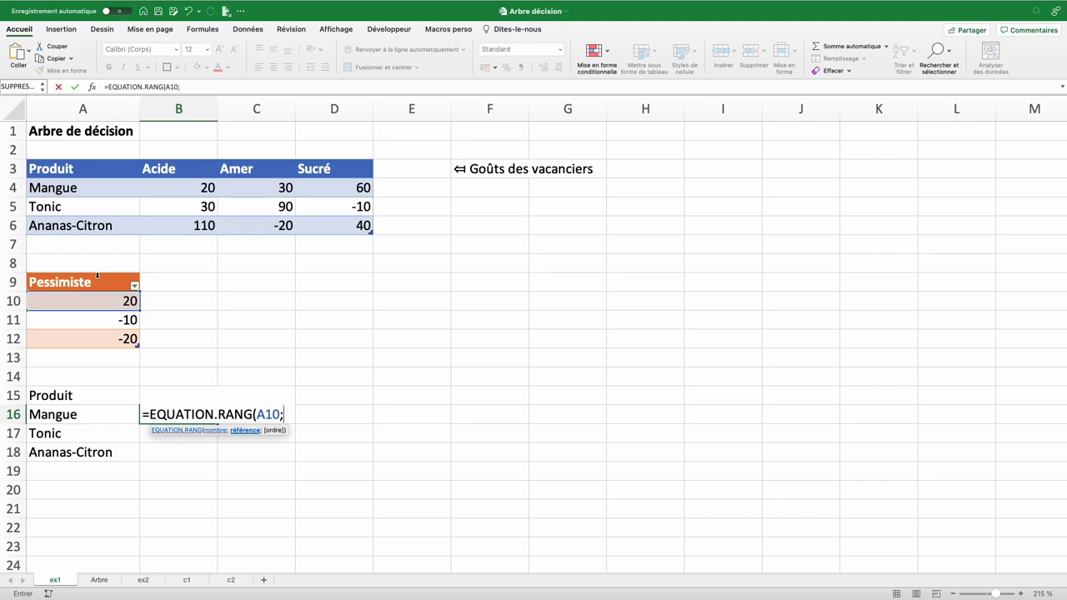
pyautogui.click(81, 278)
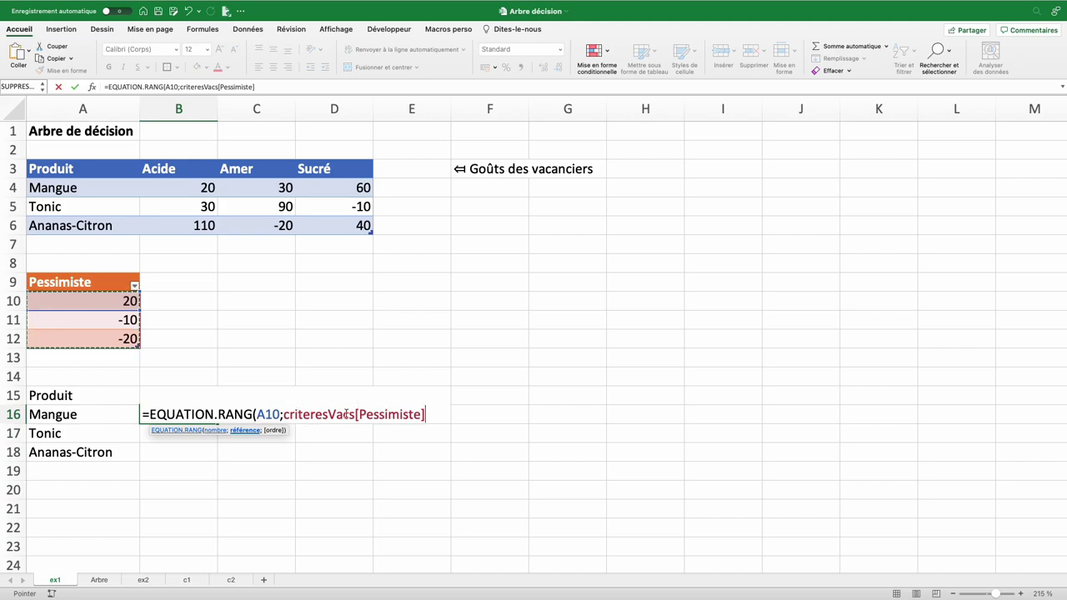
pyautogui.write(';')
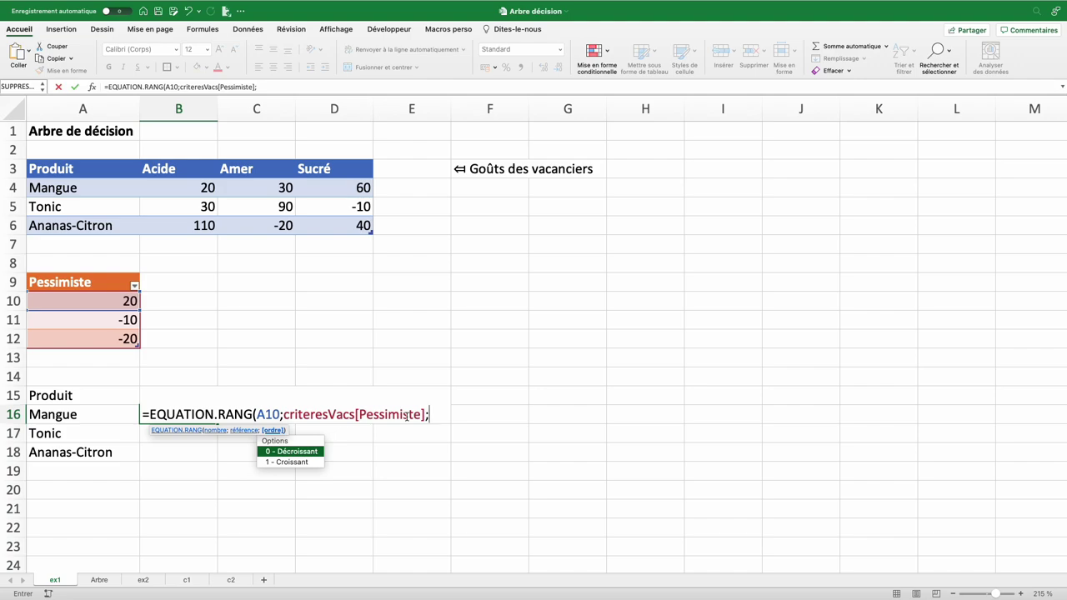
pyautogui.write('0')
pyautogui.press('Return')
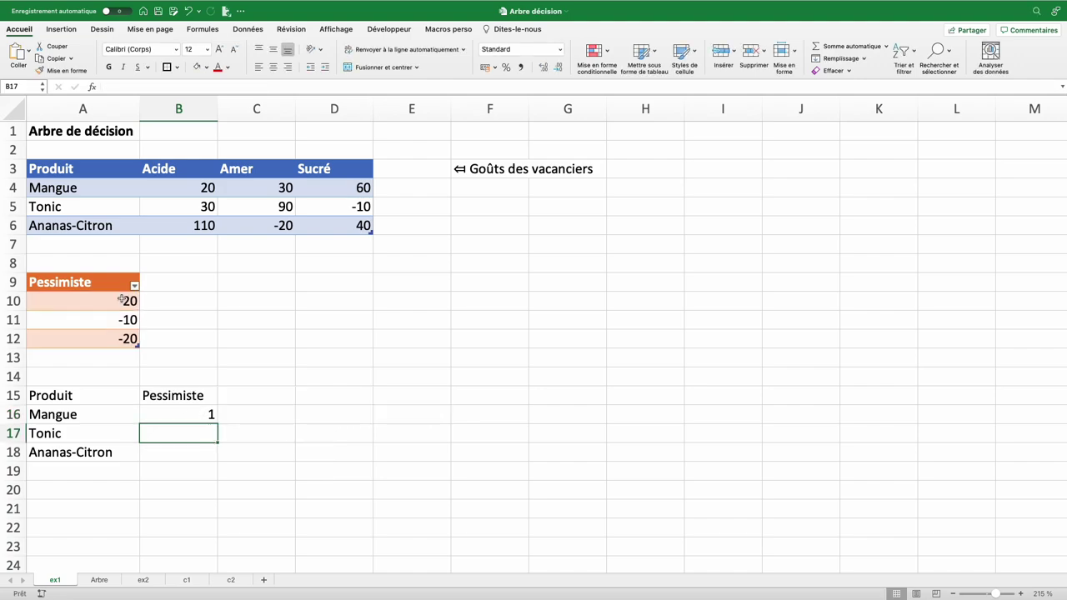
pyautogui.click(198, 417)
pyautogui.moveTo(216, 423); pyautogui.dragTo(218, 463)
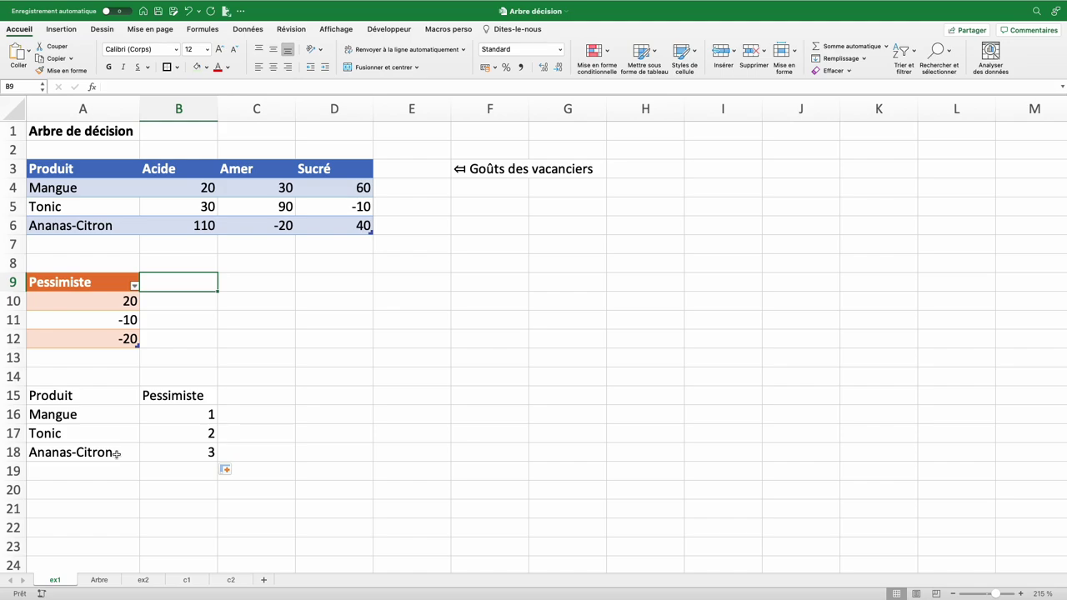
# Step: Add an 'Optimiste' heading in B9, extending the criteresVacs table
pyautogui.write('Optimiste')
pyautogui.press('Return')
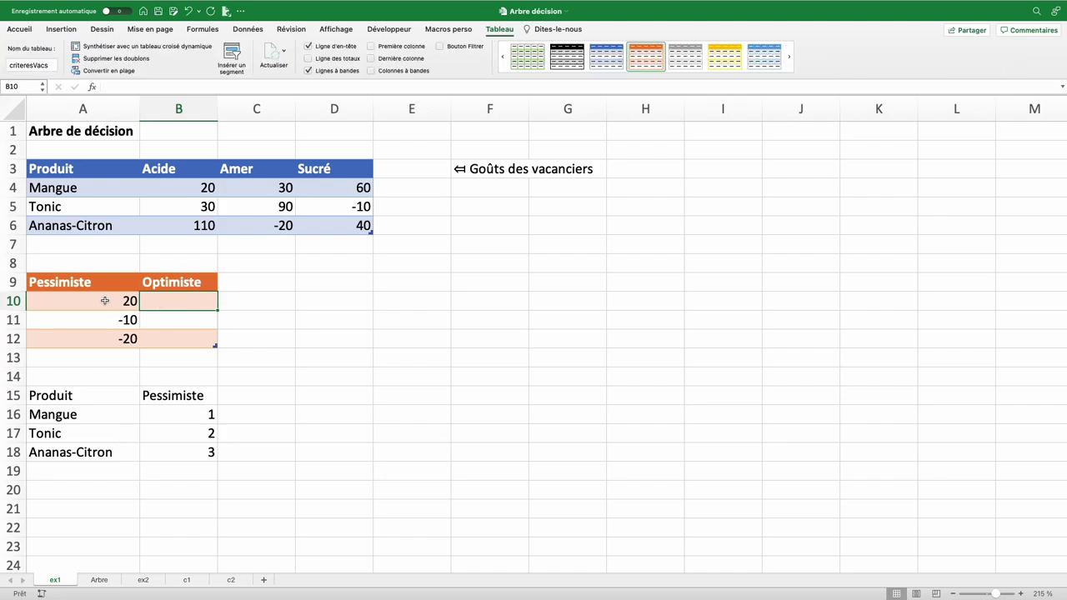
pyautogui.moveTo(105, 301); pyautogui.dragTo(105, 340)
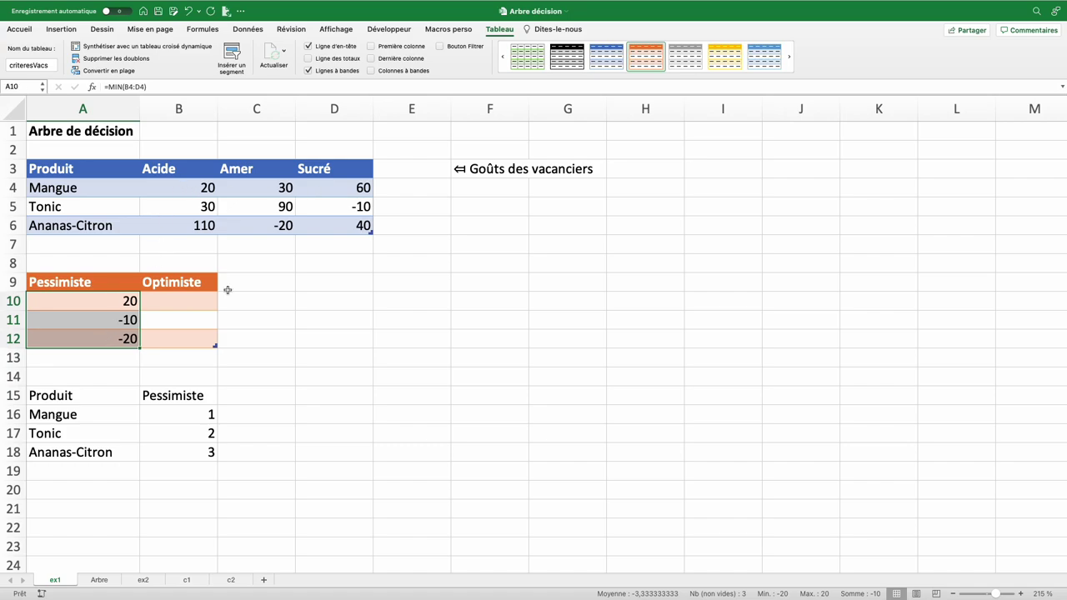
pyautogui.moveTo(197, 303); pyautogui.dragTo(190, 341)
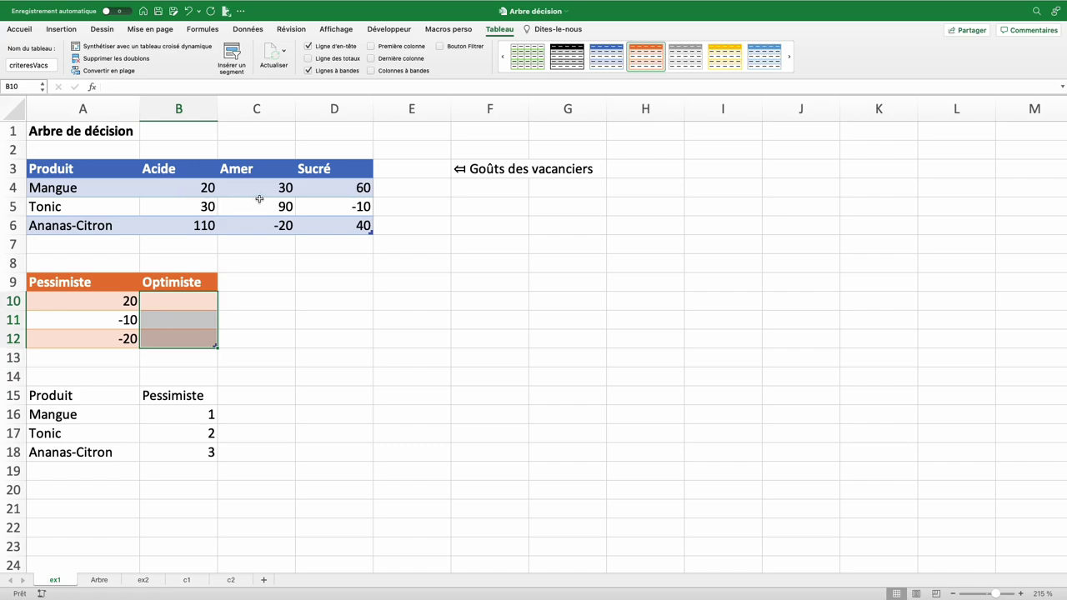
# Step: Review the taste scores to find each product's highest value: 60, 90 and 110
pyautogui.click(65, 189)
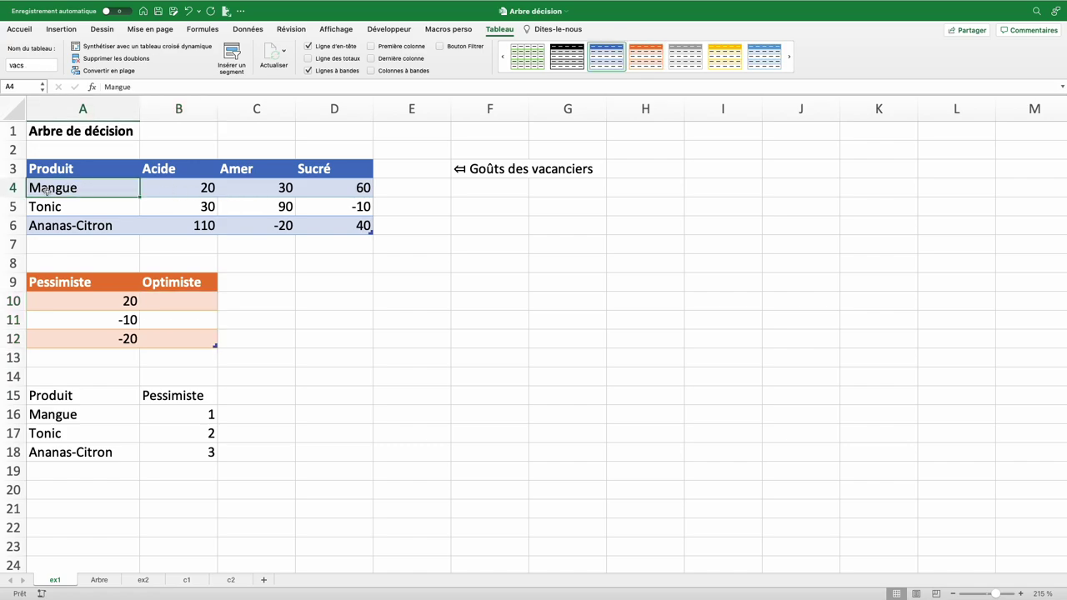
pyautogui.click(363, 189)
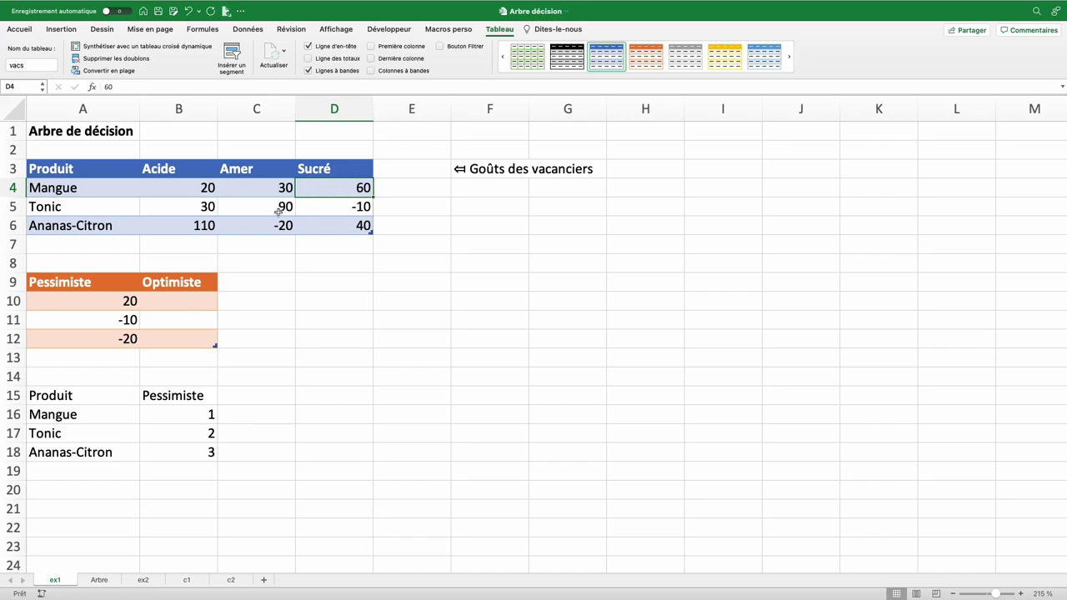
pyautogui.moveTo(185, 209); pyautogui.dragTo(329, 208)
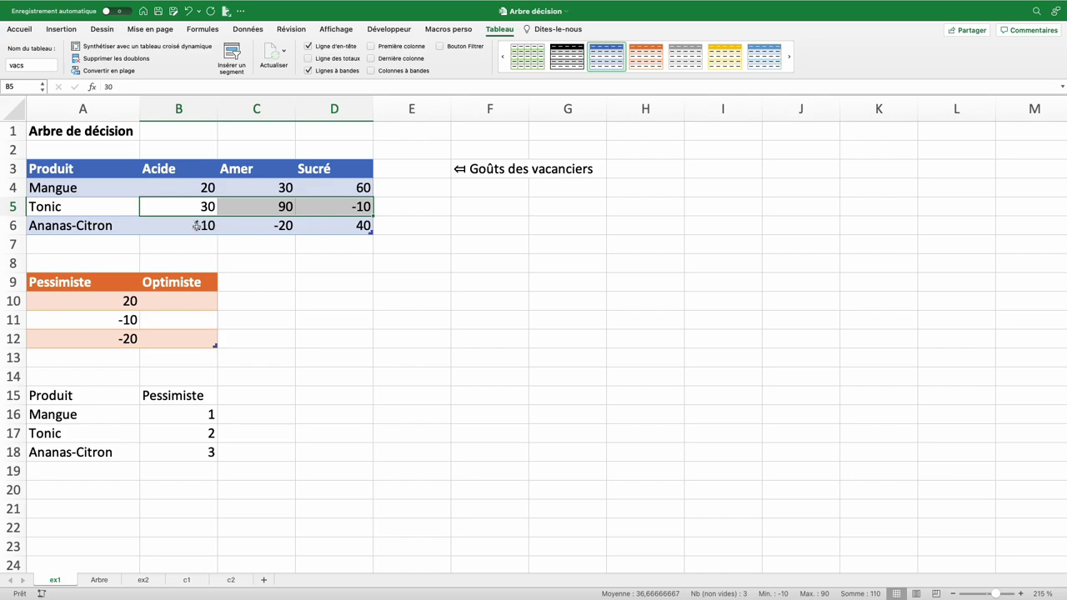
pyautogui.click(195, 227)
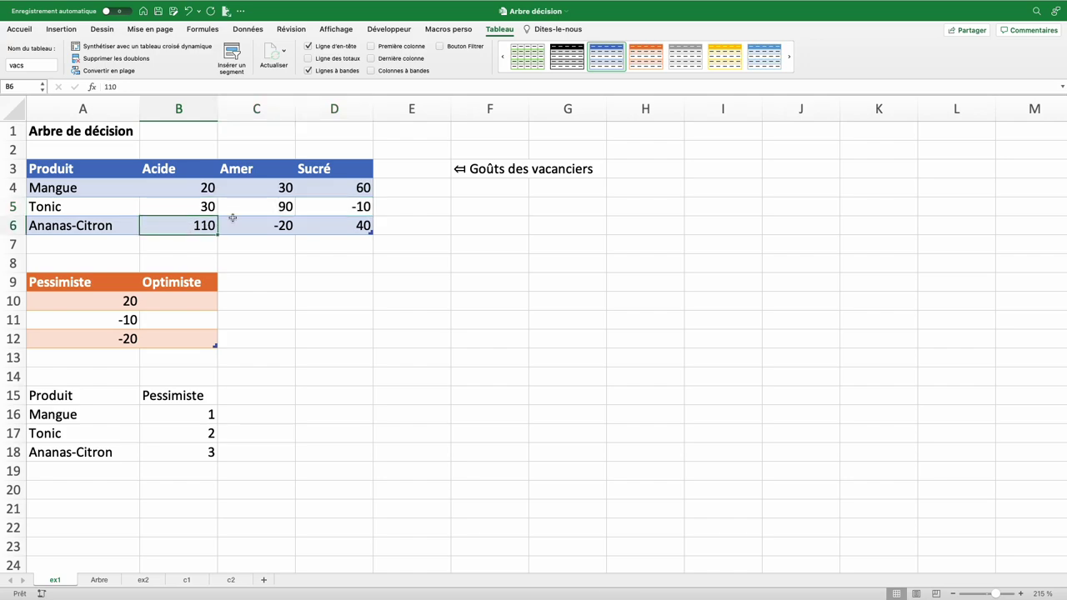
pyautogui.click(265, 209)
pyautogui.click(342, 189)
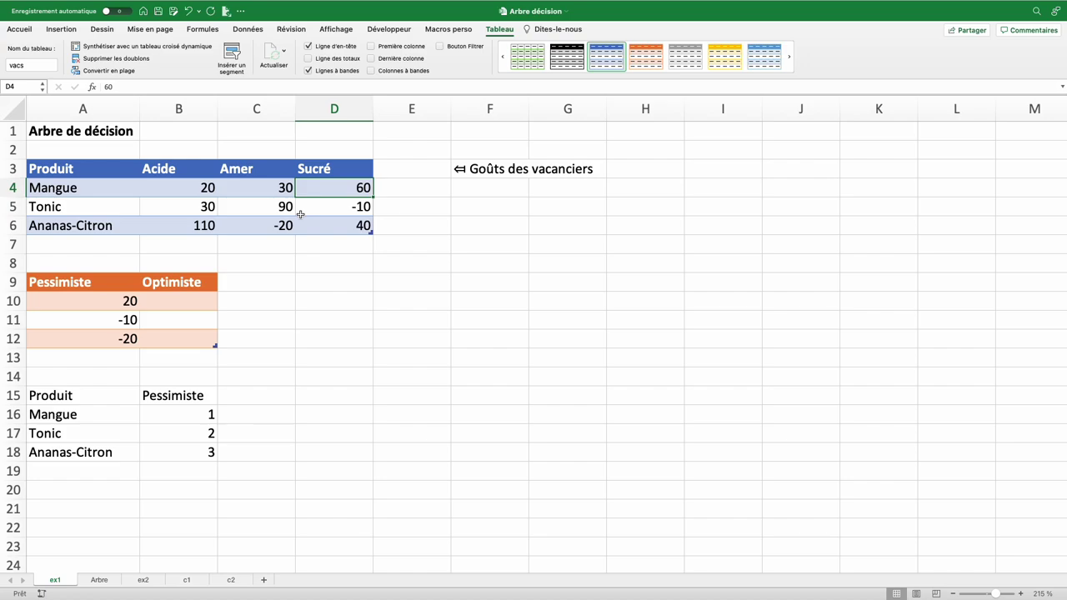
pyautogui.moveTo(191, 192); pyautogui.dragTo(332, 223)
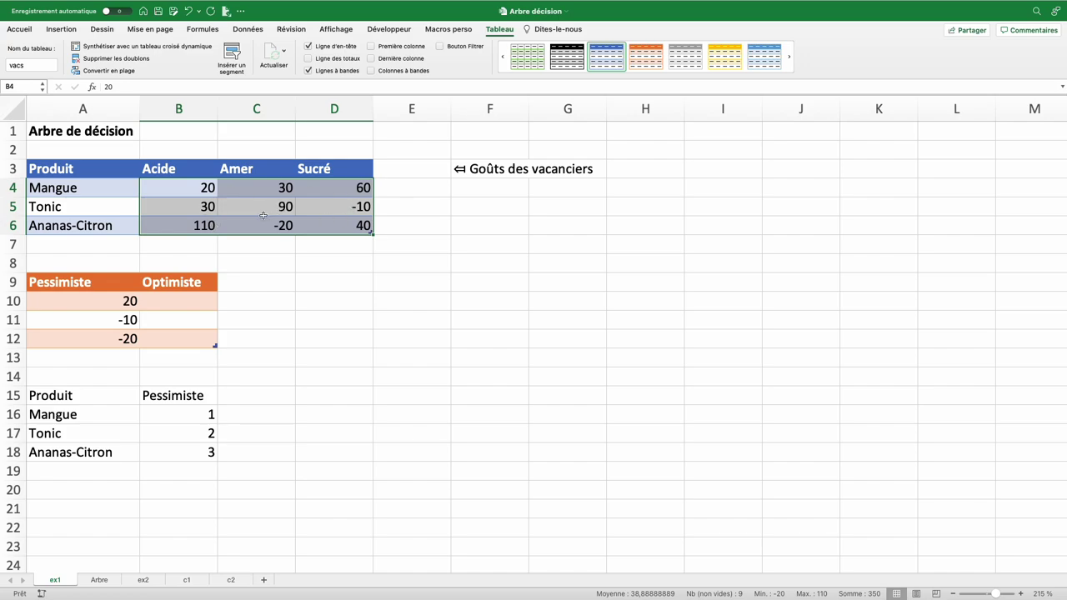
# Step: Enter =MAX(B4:D4) in B10, filling the Optimiste column with 60, 90 and 110
pyautogui.click(201, 306)
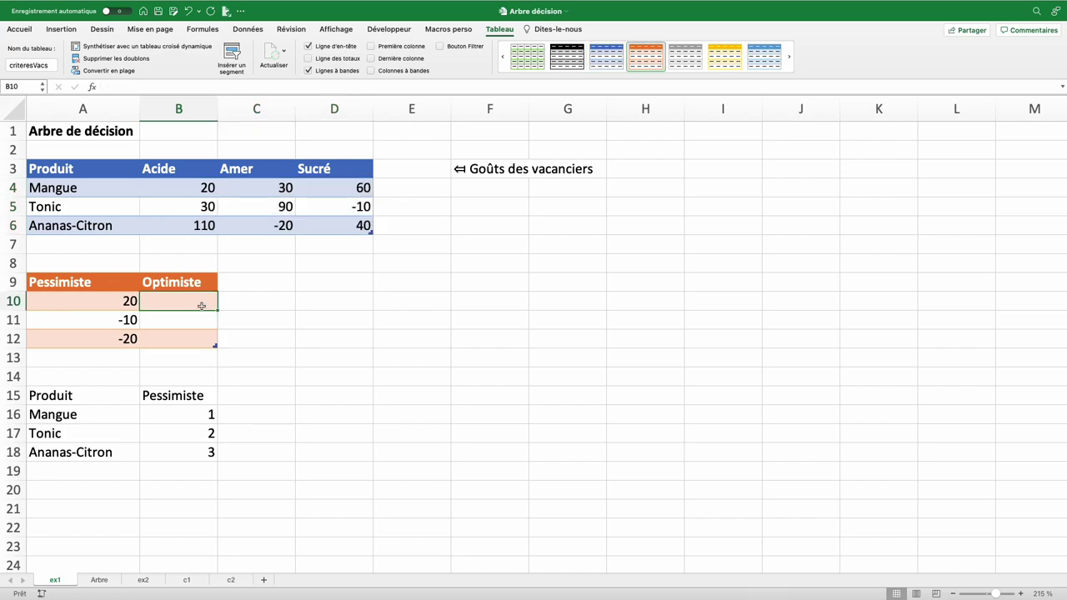
pyautogui.write('=max(')
pyautogui.moveTo(208, 188); pyautogui.dragTo(325, 188)
pyautogui.write(')')
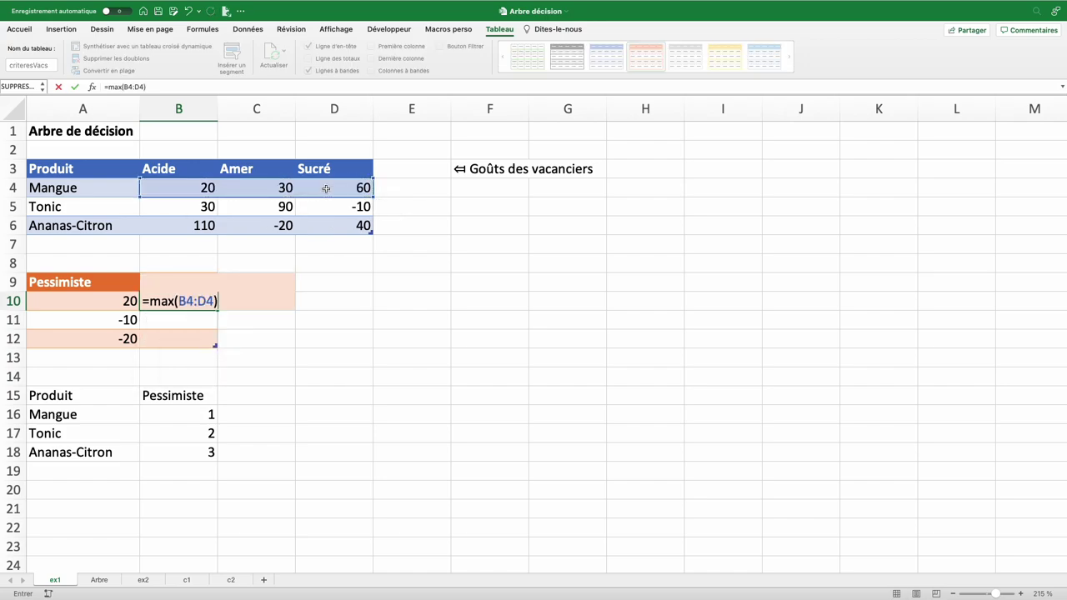
pyautogui.press('Return')
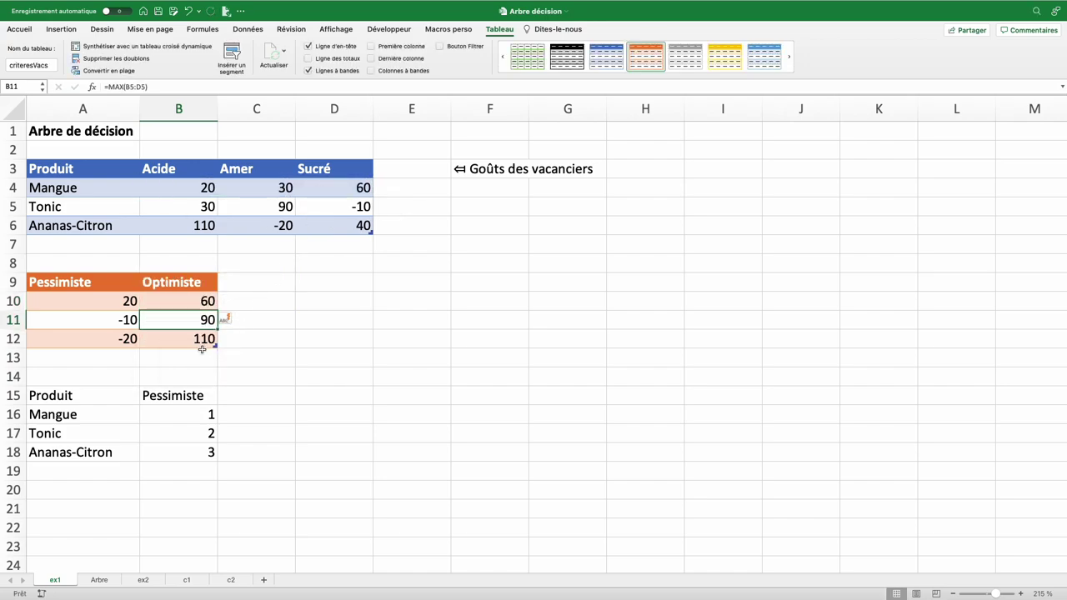
pyautogui.click(250, 392)
# Step: Type the 'Optimiste' heading in C15 and review the B10 MAX formula
pyautogui.write('Optimiste')
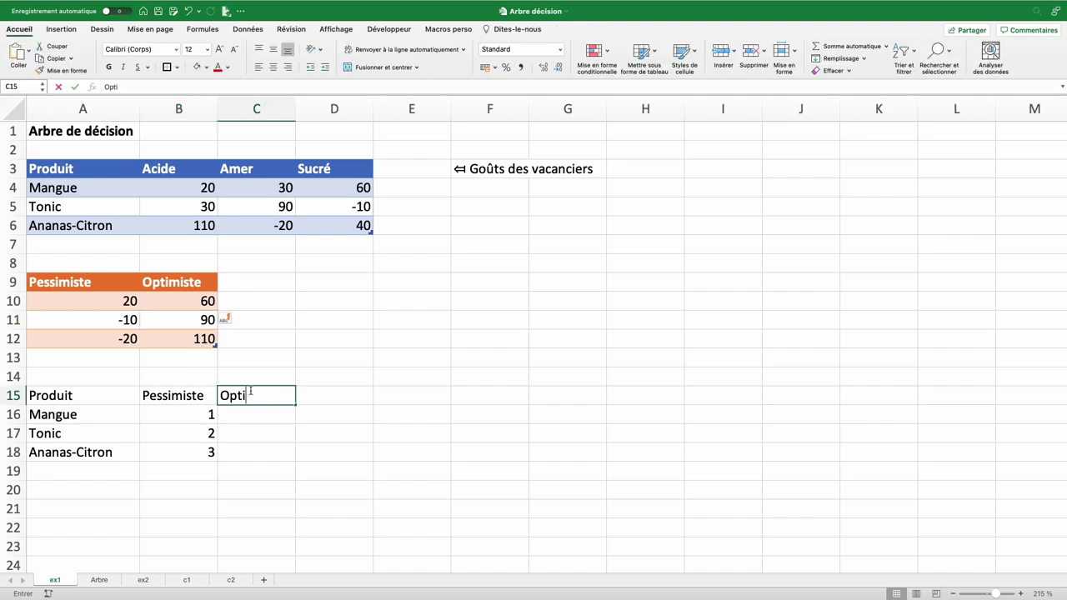
pyautogui.press('Return')
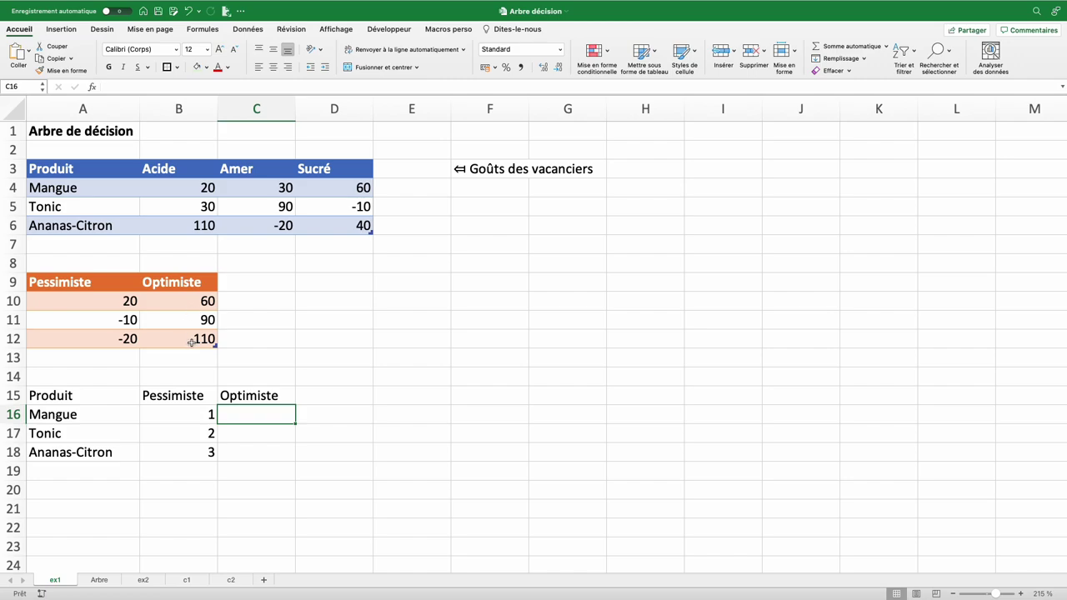
pyautogui.click(192, 342)
pyautogui.click(190, 304)
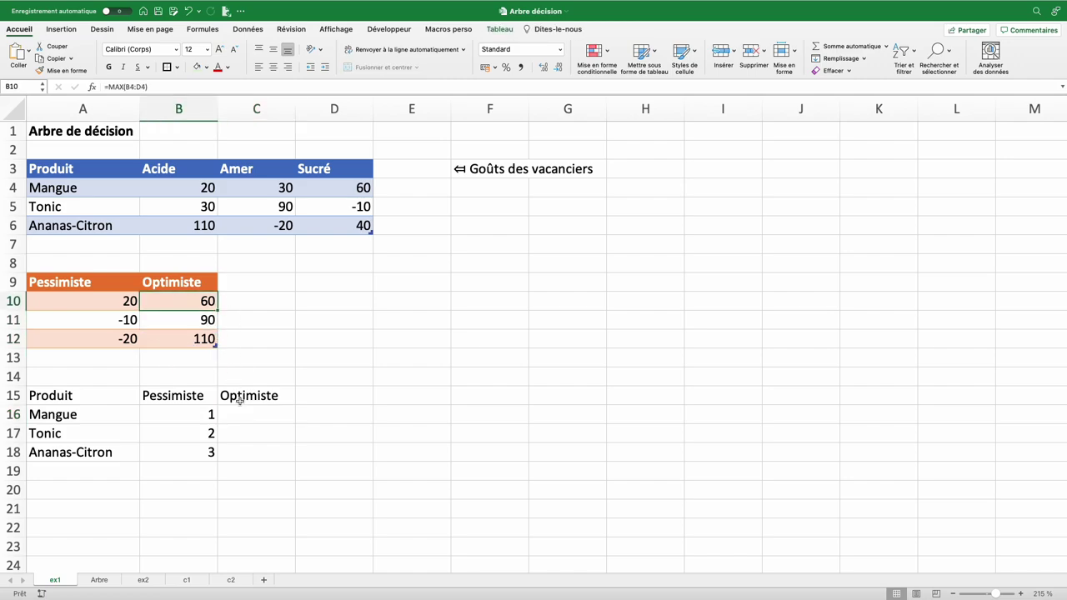
# Step: Rank C16:C18 with =EQUATION.RANG(B10;criteresVacs[Optimiste];0), giving 3, 2 and 1
pyautogui.click(238, 400)
pyautogui.click(245, 412)
pyautogui.write('=equ')
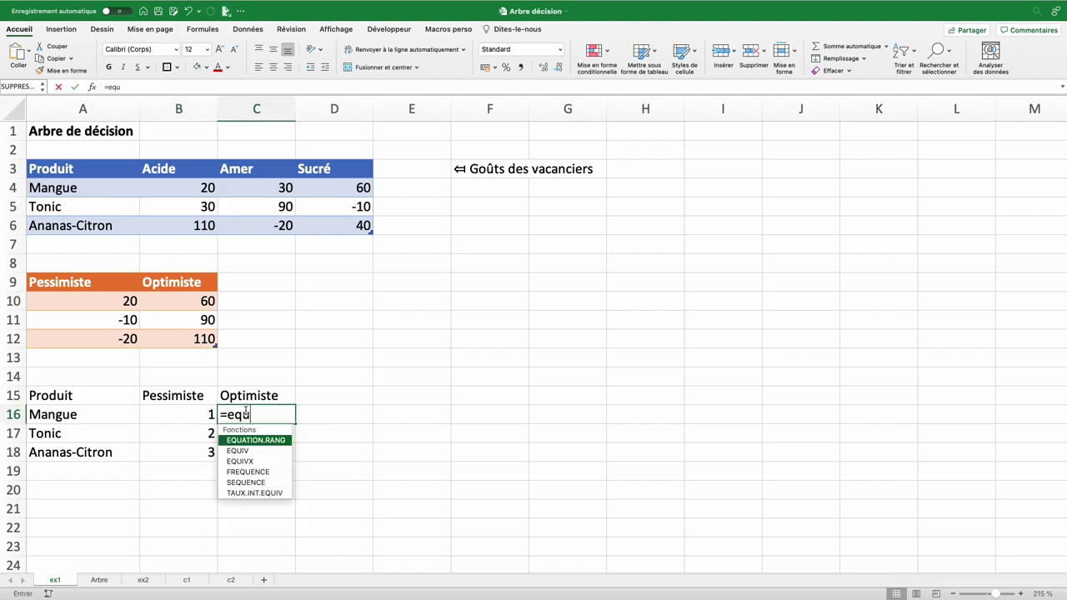
pyautogui.press('Tab')
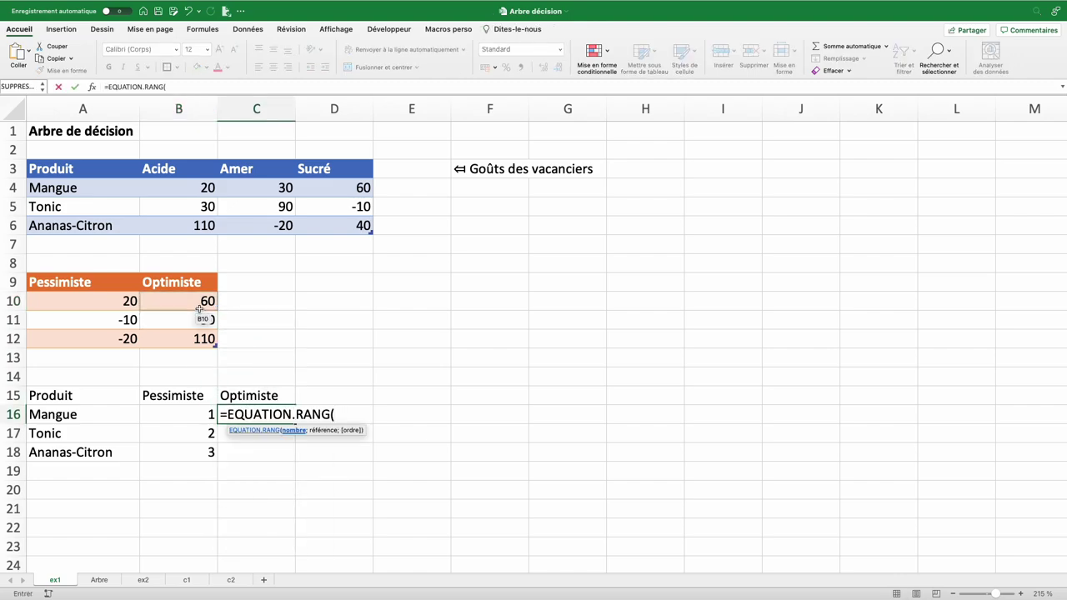
pyautogui.click(197, 304)
pyautogui.write(';')
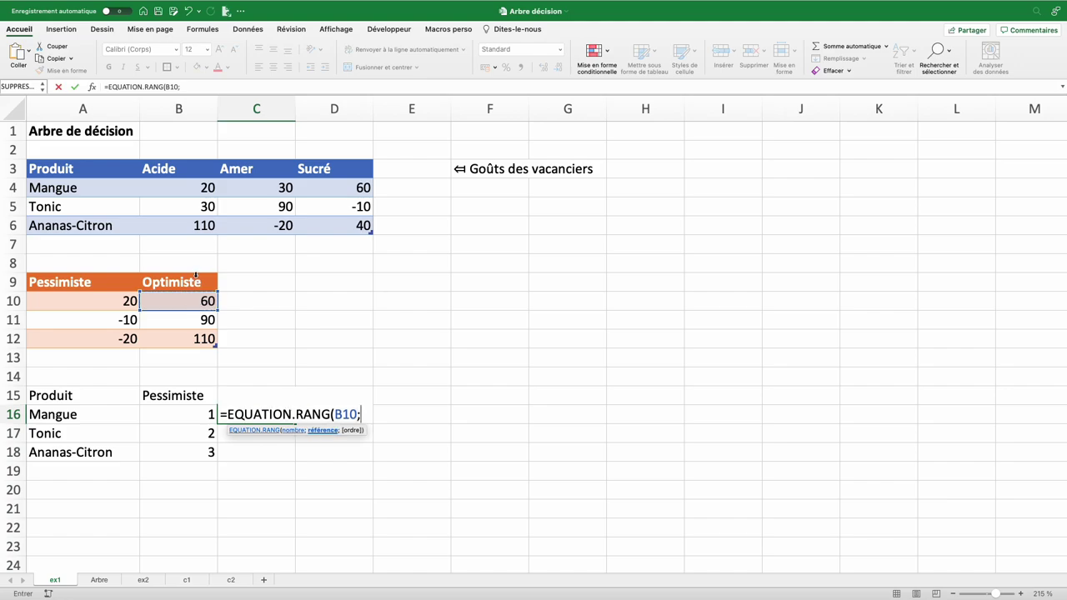
pyautogui.click(197, 276)
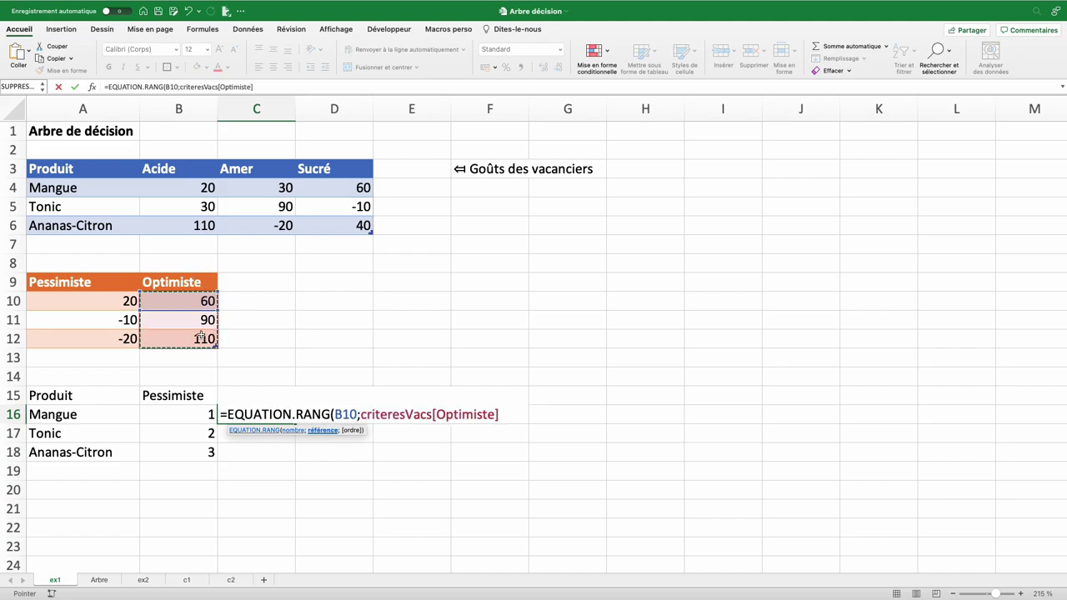
pyautogui.write(';0')
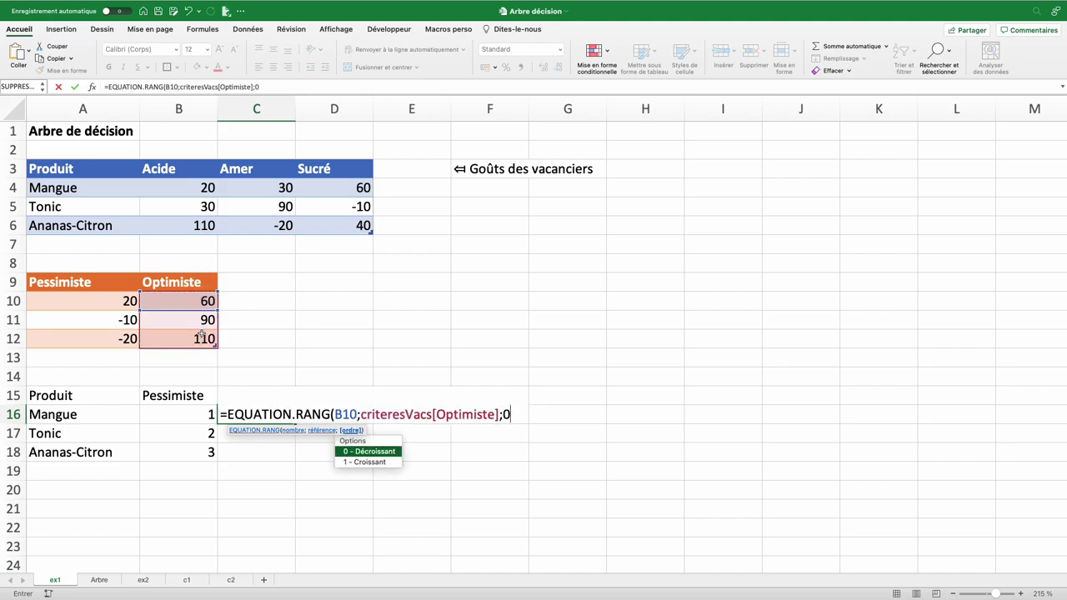
pyautogui.write(')')
pyautogui.press('Return')
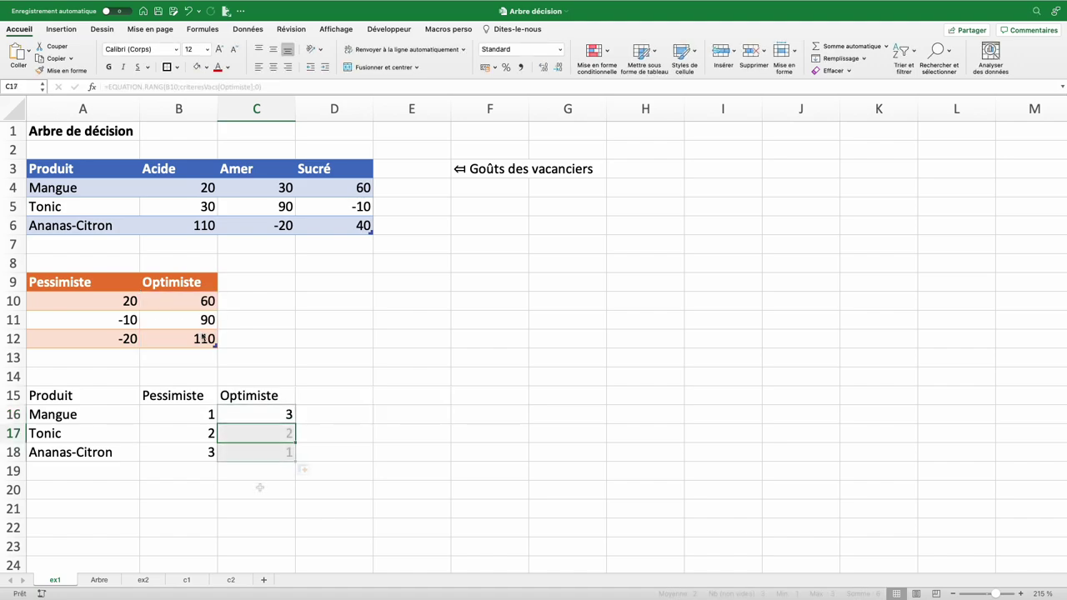
pyautogui.moveTo(295, 423); pyautogui.dragTo(292, 459)
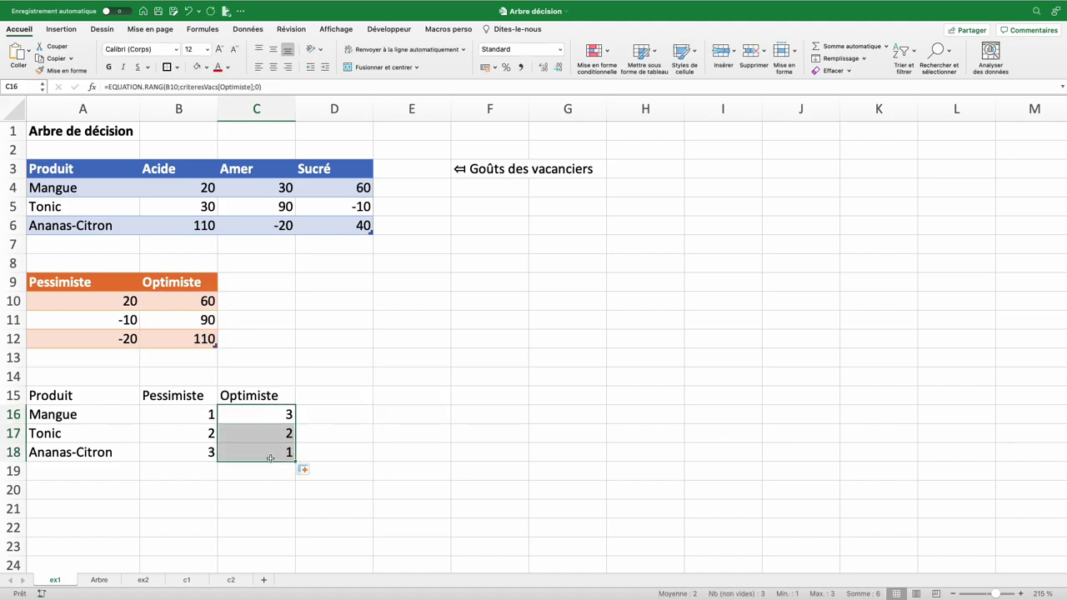
pyautogui.click(271, 458)
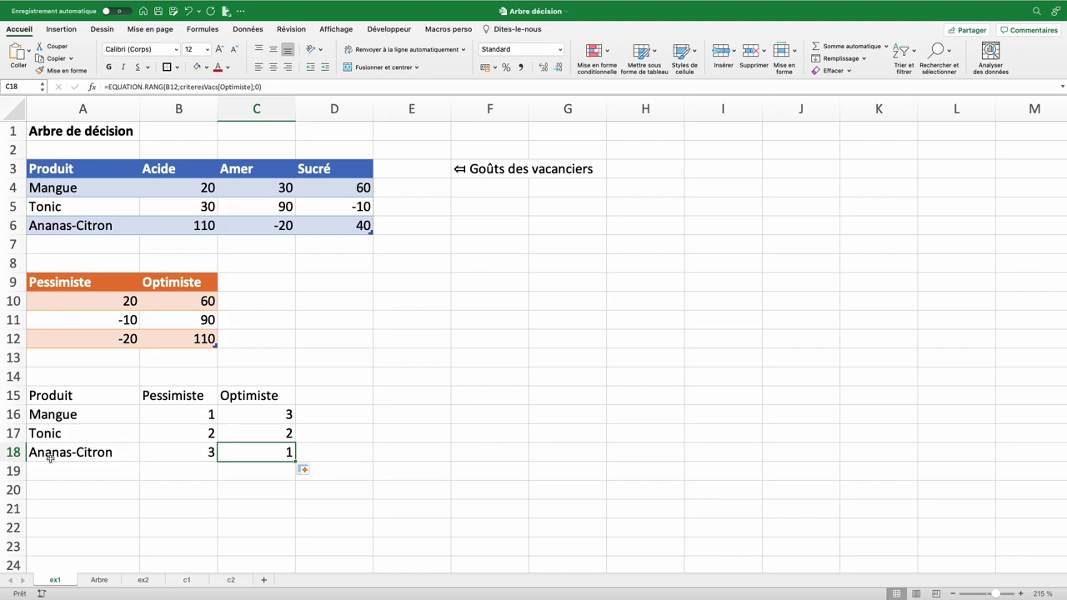
pyautogui.press('Up')
pyautogui.press('Up')
pyautogui.press('Up')
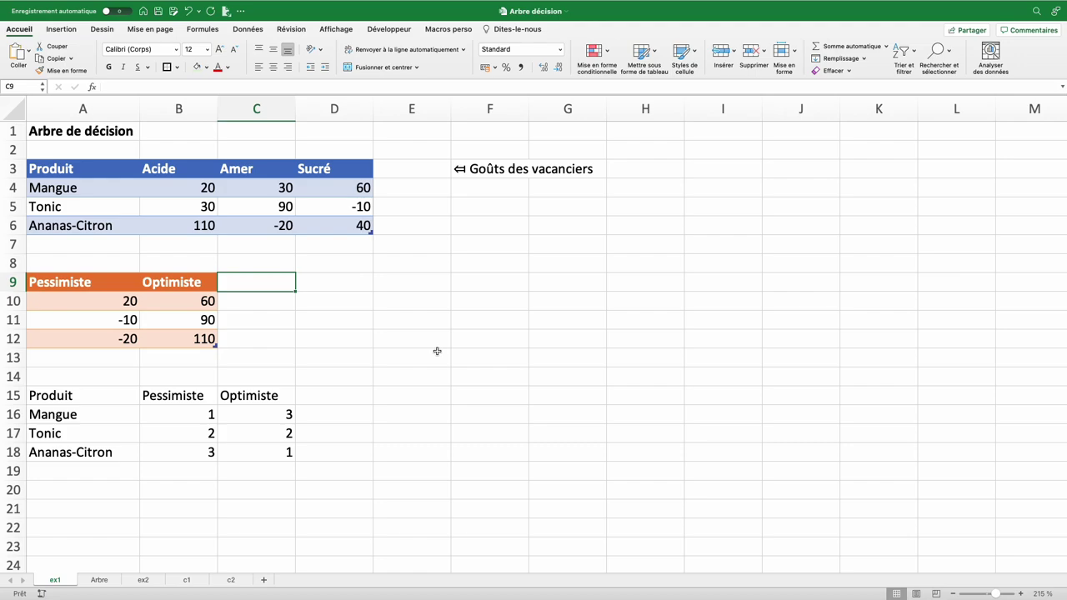
# Step: Add an Extrêmes column in C9 averaging Pessimiste and Optimiste, giving 40, 40 and 45
pyautogui.write('Extrêmes')
pyautogui.press('Return')
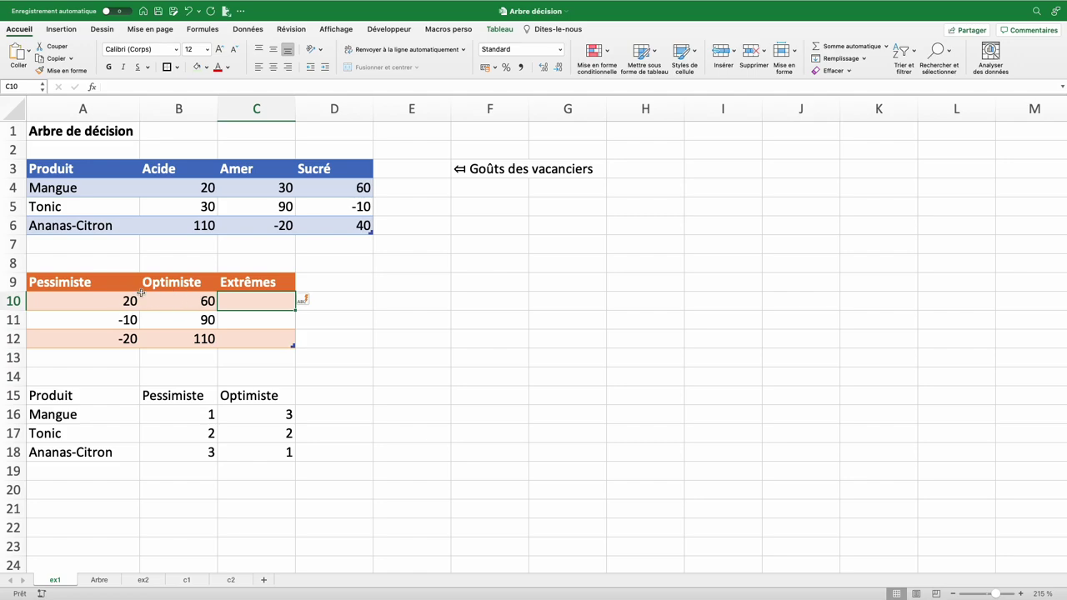
pyautogui.click(203, 29)
pyautogui.click(76, 52)
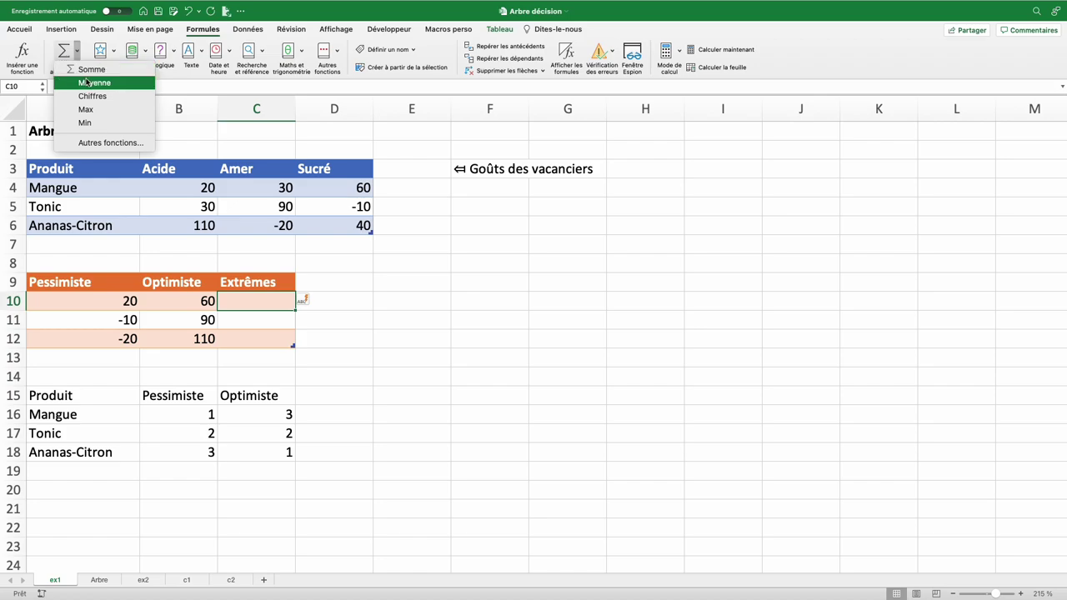
pyautogui.click(91, 83)
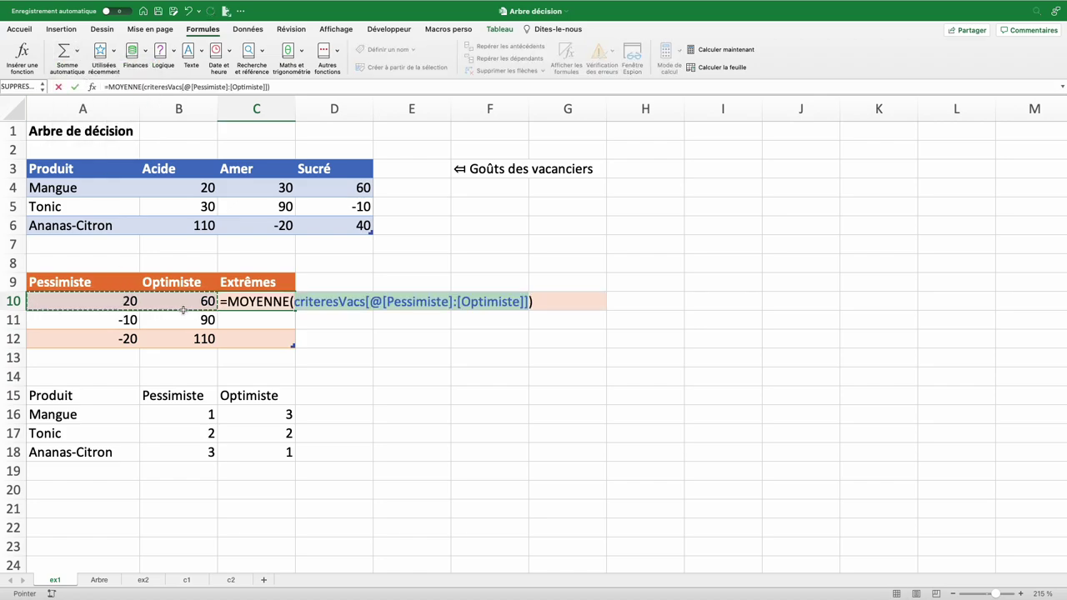
pyautogui.press('Return')
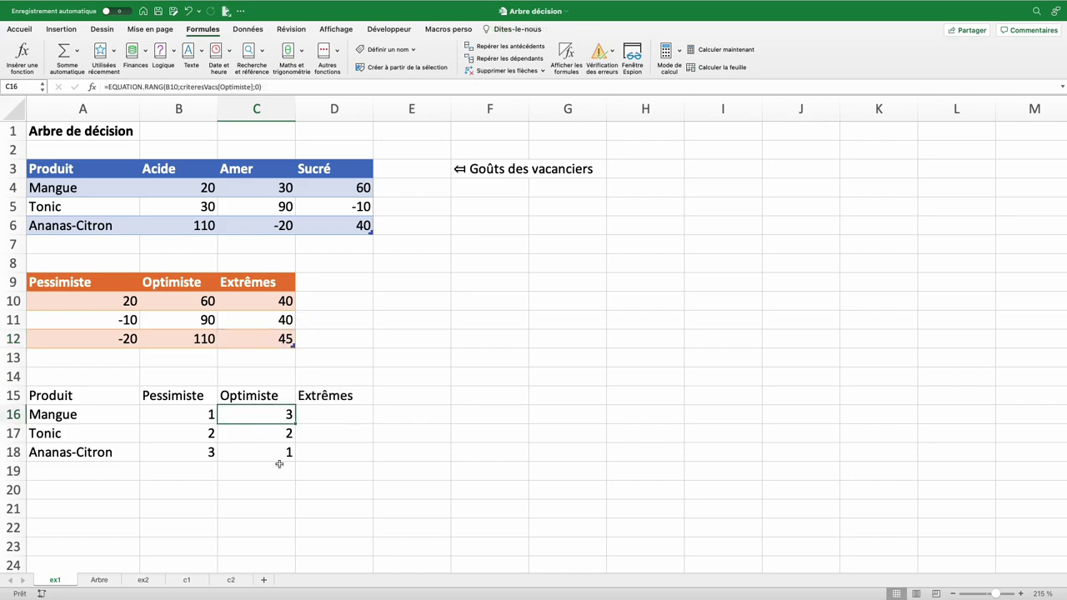
# Step: Rank products in D16:D18 with EQUATION.RANG on criteresVacs[Extrêmes], giving 2, 2 and 1
pyautogui.moveTo(295, 423); pyautogui.dragTo(350, 421)
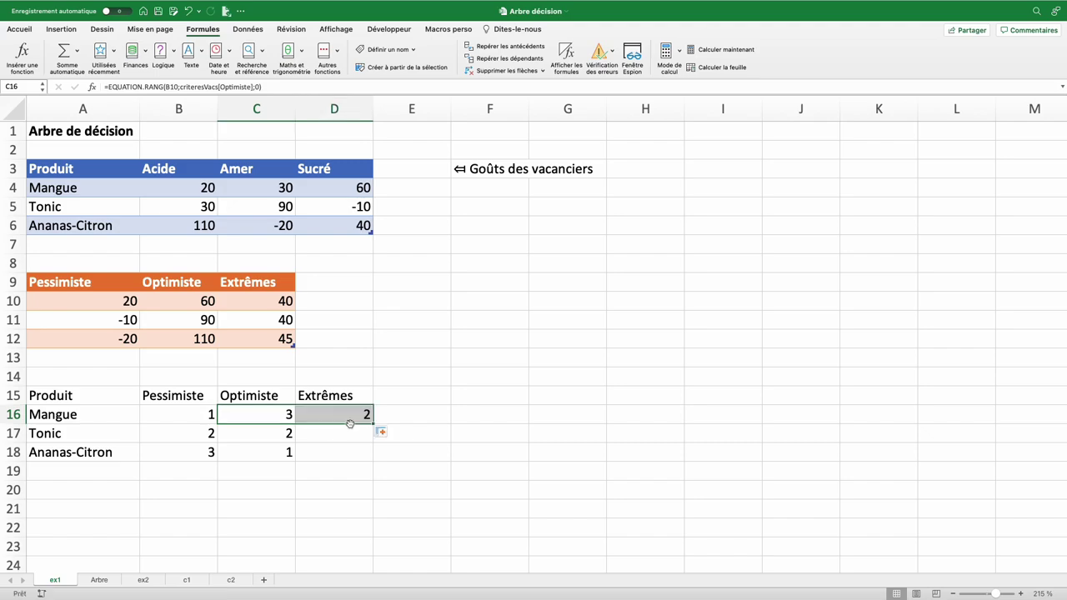
pyautogui.doubleClick(348, 417)
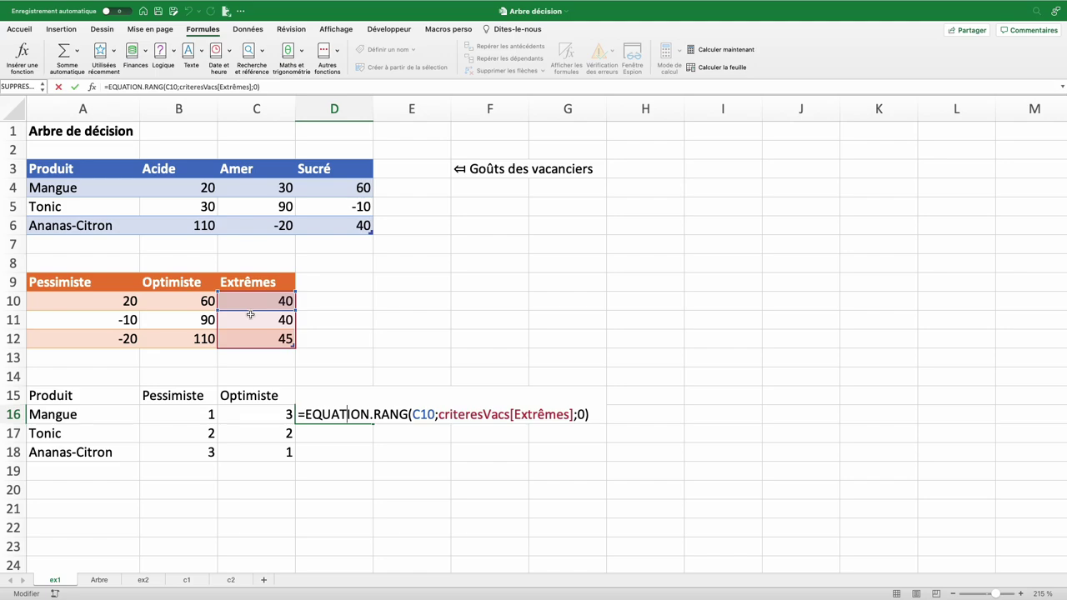
pyautogui.press('Escape')
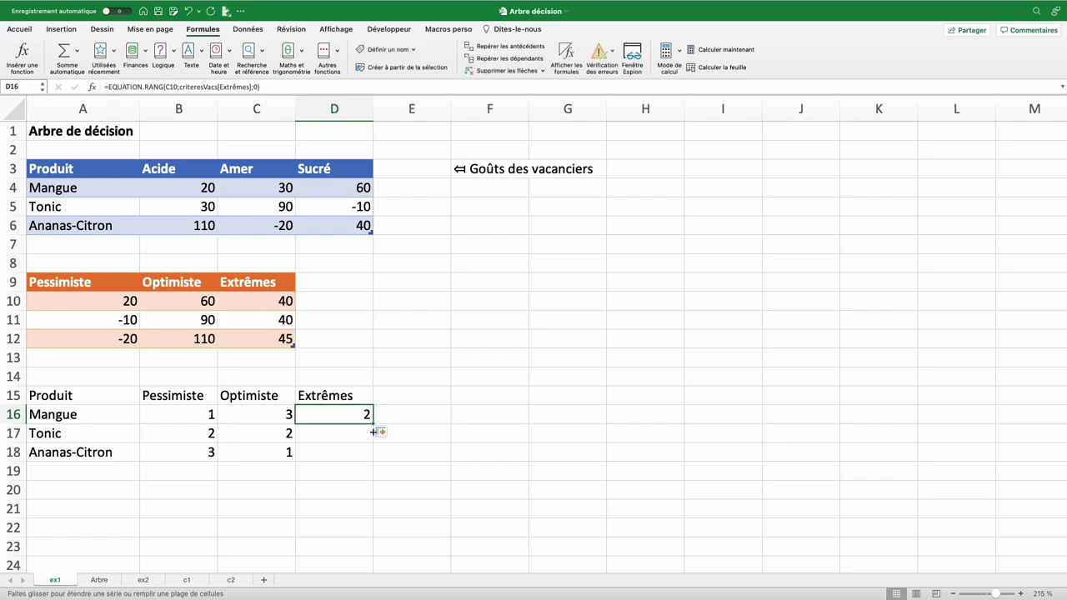
pyautogui.moveTo(373, 424); pyautogui.dragTo(369, 459)
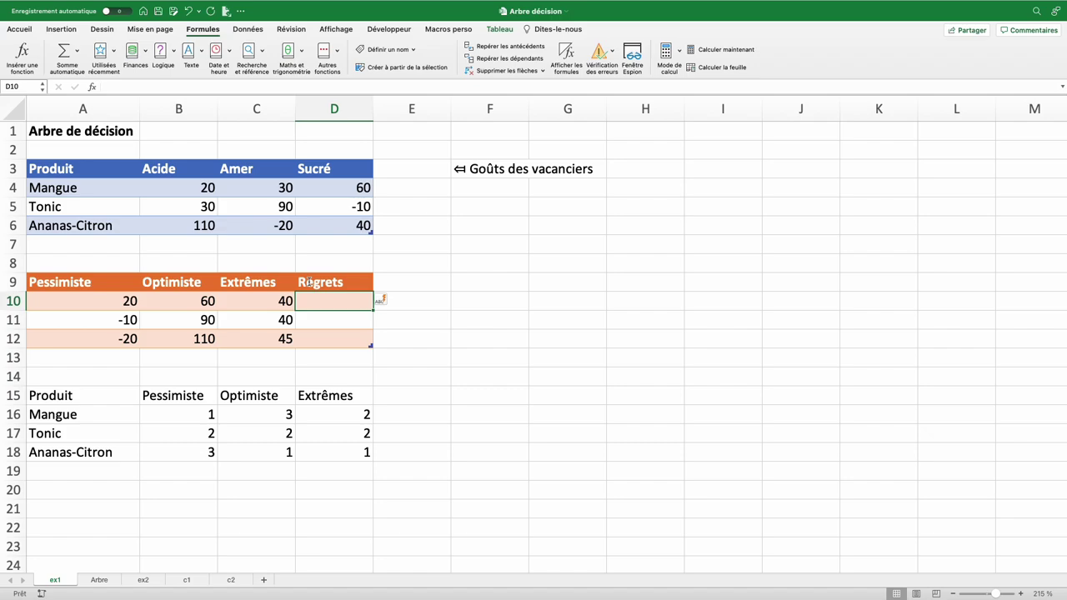
# Step: Enter the title 'Matrice des regrets' in A21, then review the Acide scores in B4:B6
pyautogui.click(111, 515)
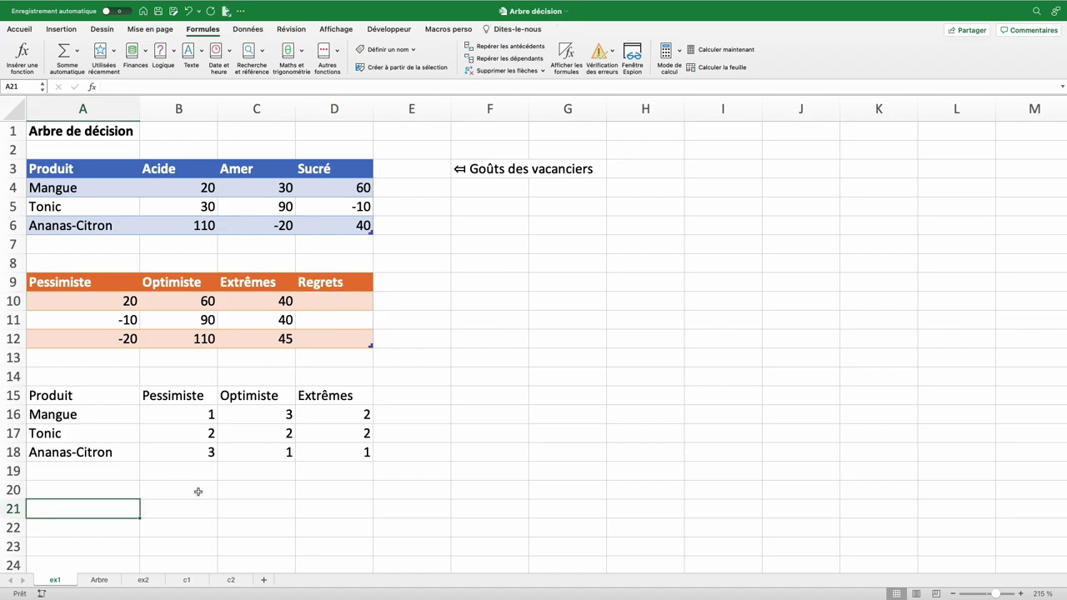
pyautogui.write('Matrice des regrets')
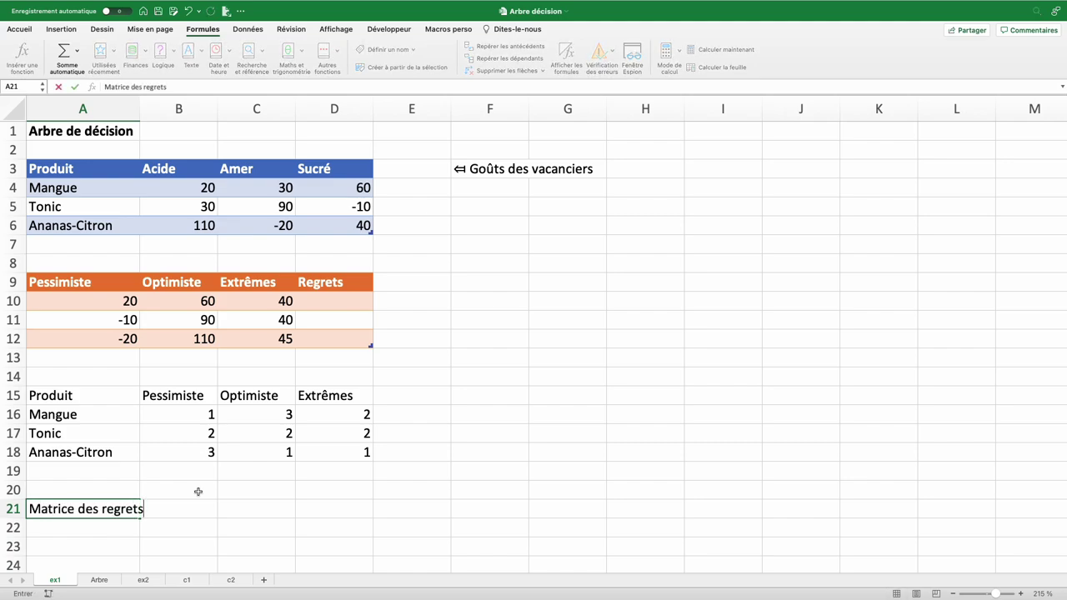
pyautogui.press('Return')
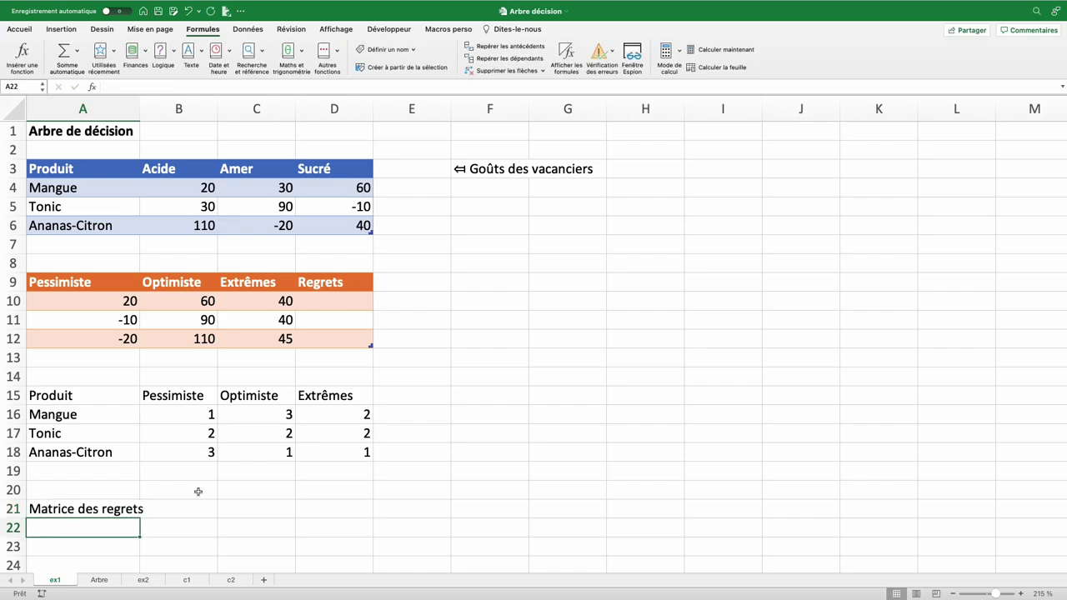
pyautogui.click(196, 170)
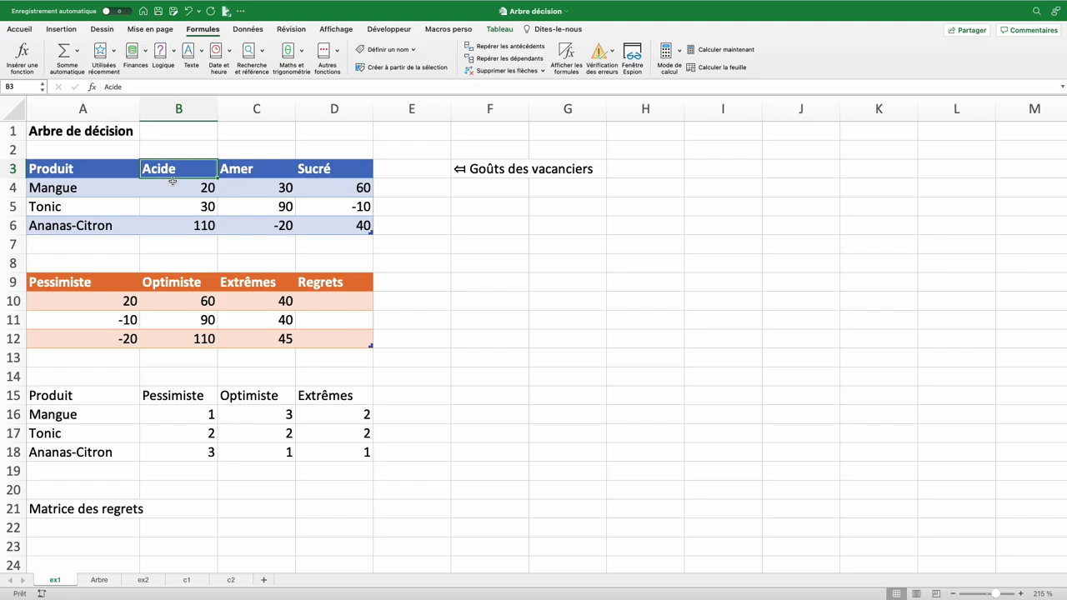
pyautogui.moveTo(183, 191); pyautogui.dragTo(185, 219)
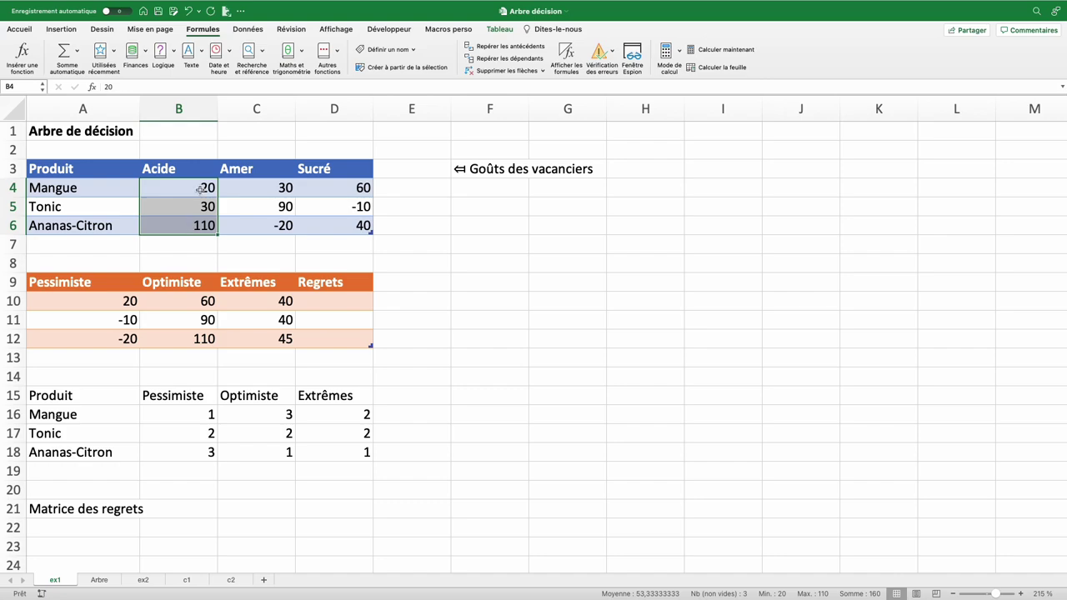
# Step: List the products in A23 by referencing the vacs table's Produit column
pyautogui.click(83, 547)
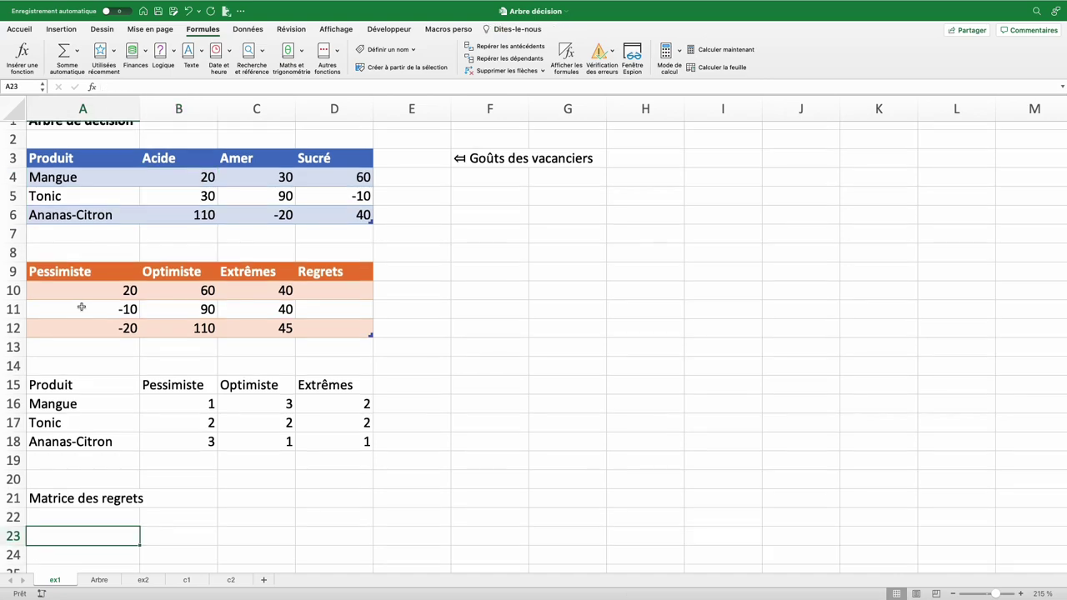
pyautogui.write('=')
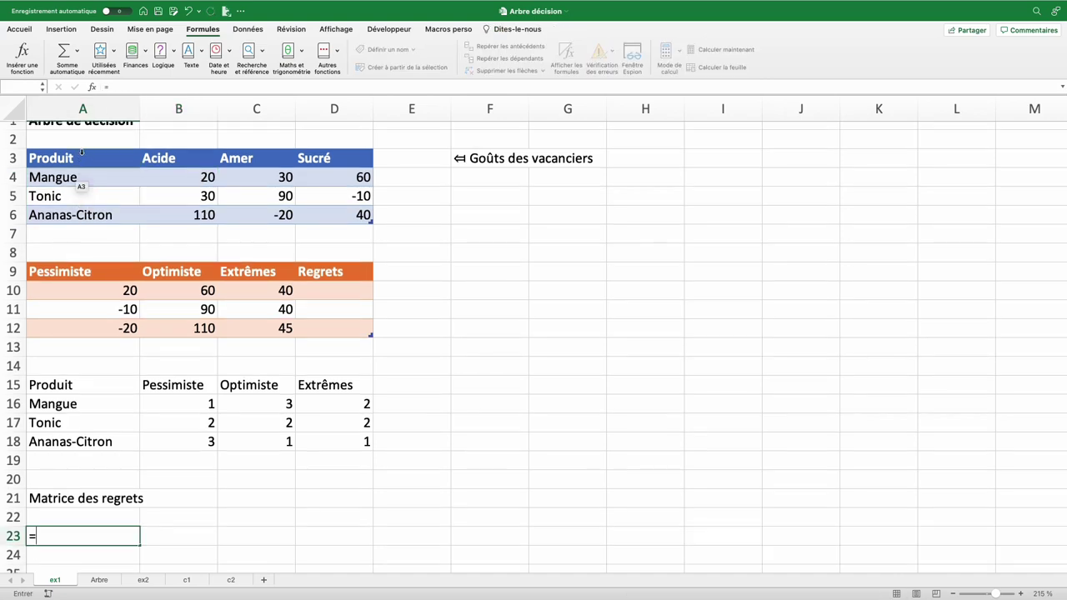
pyautogui.click(80, 152)
pyautogui.press('Return')
pyautogui.scroll(-1, 83, 341)
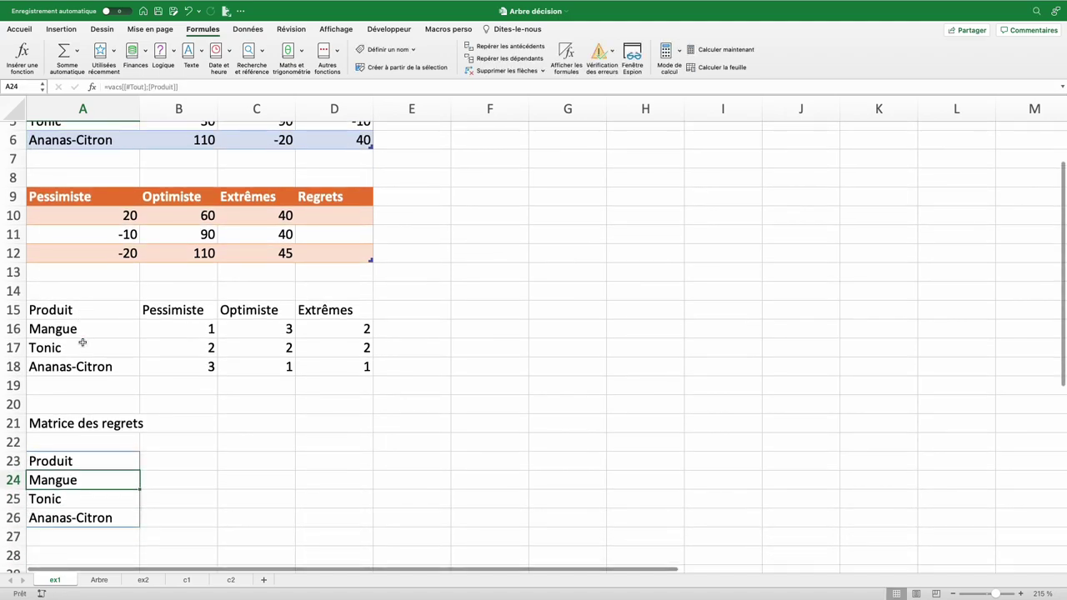
pyautogui.scroll(2, 83, 342)
# Step: Enter =MAX(vacs[Acide])-B4 in B24 and fill it down to row 26 and across to Sucré
pyautogui.click(202, 539)
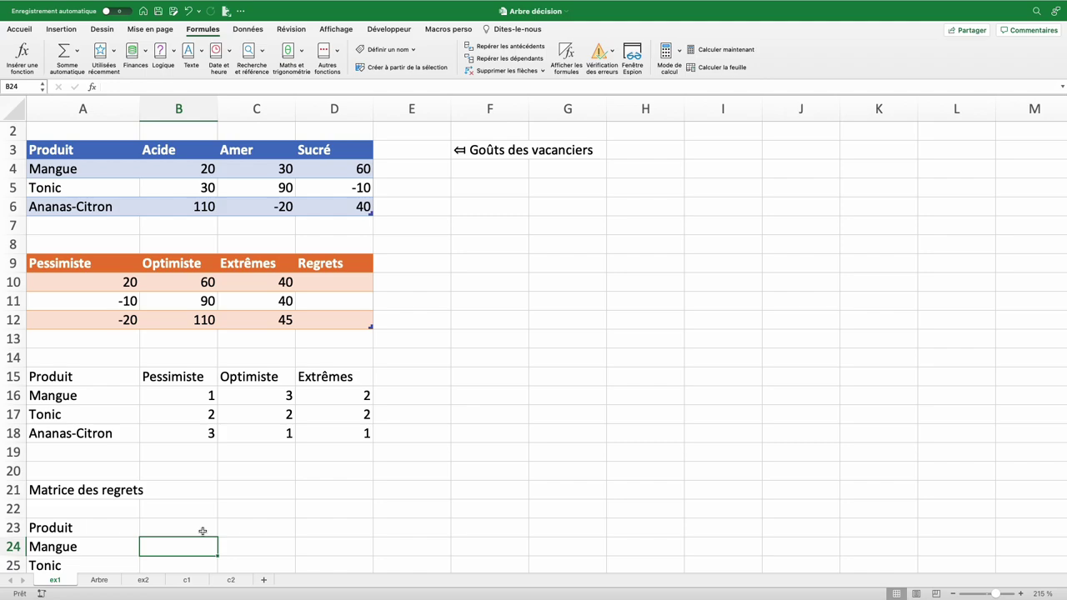
pyautogui.write('=max(')
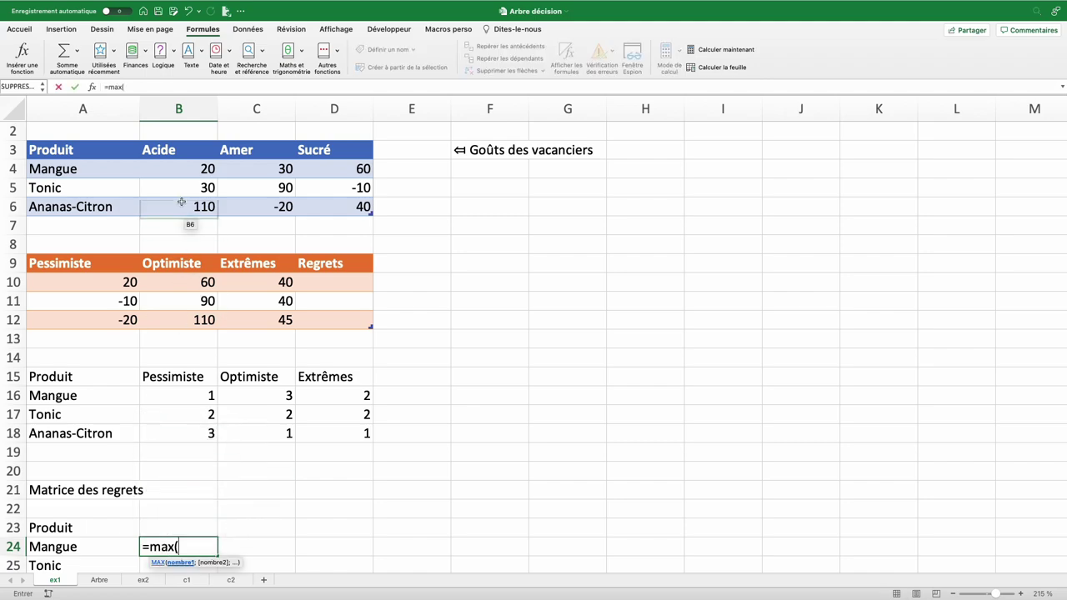
pyautogui.click(177, 145)
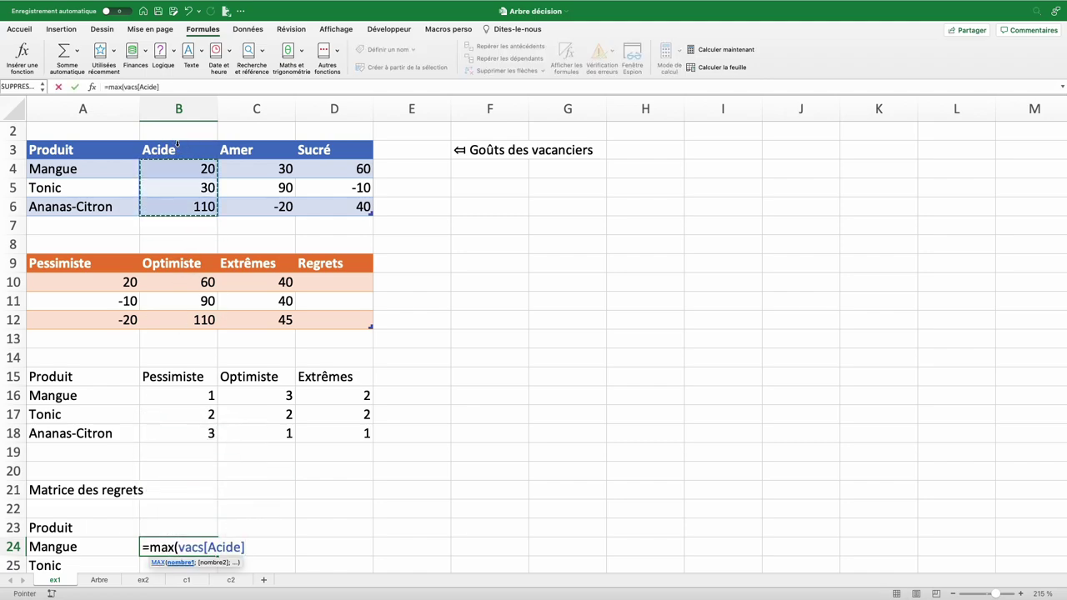
pyautogui.write(')')
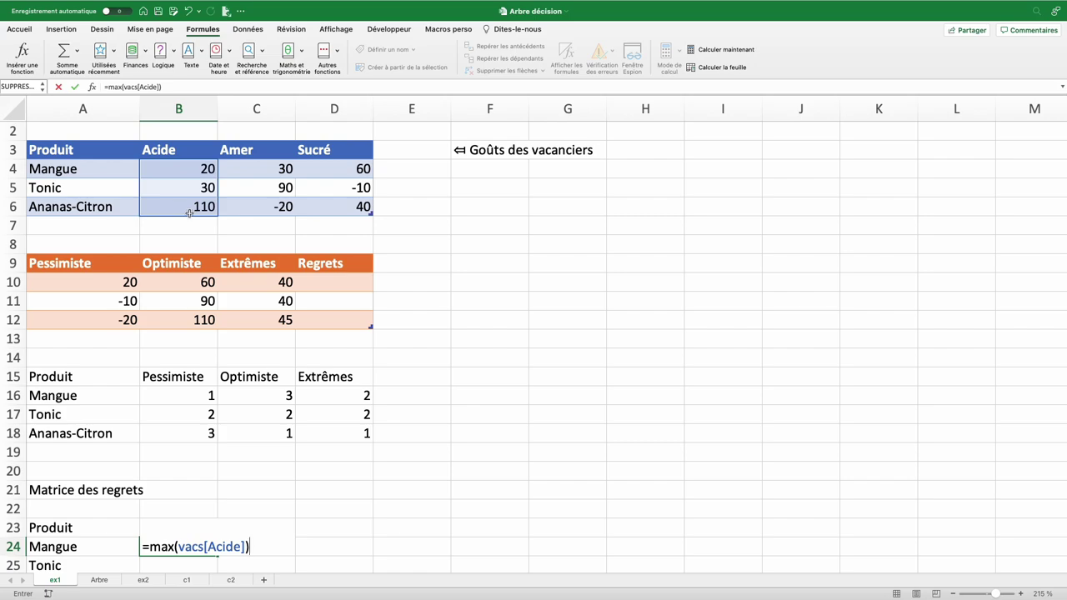
pyautogui.write('-')
pyautogui.click(204, 170)
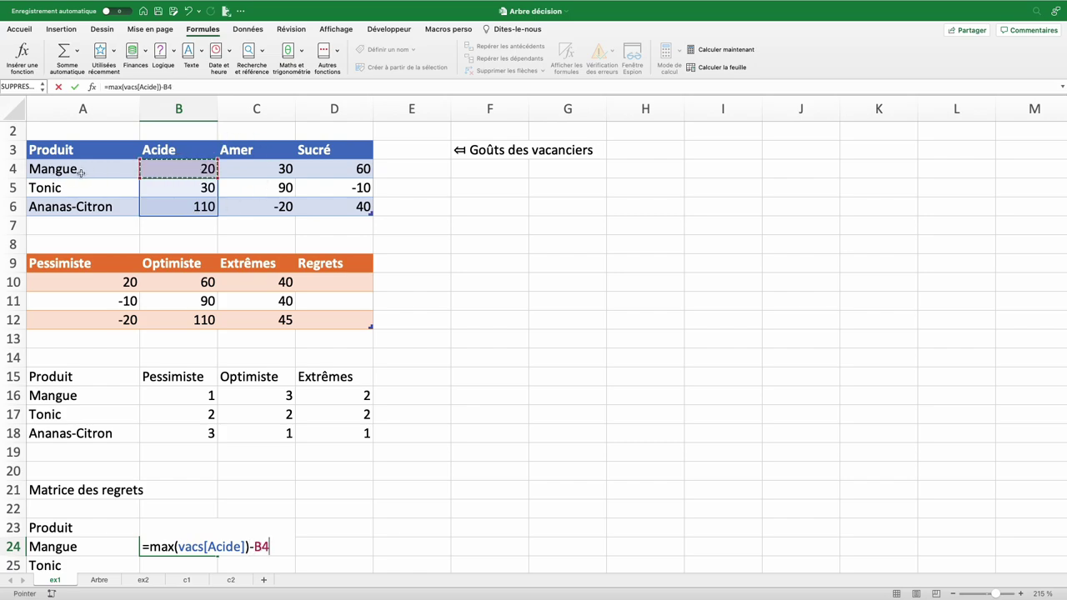
pyautogui.press('Return')
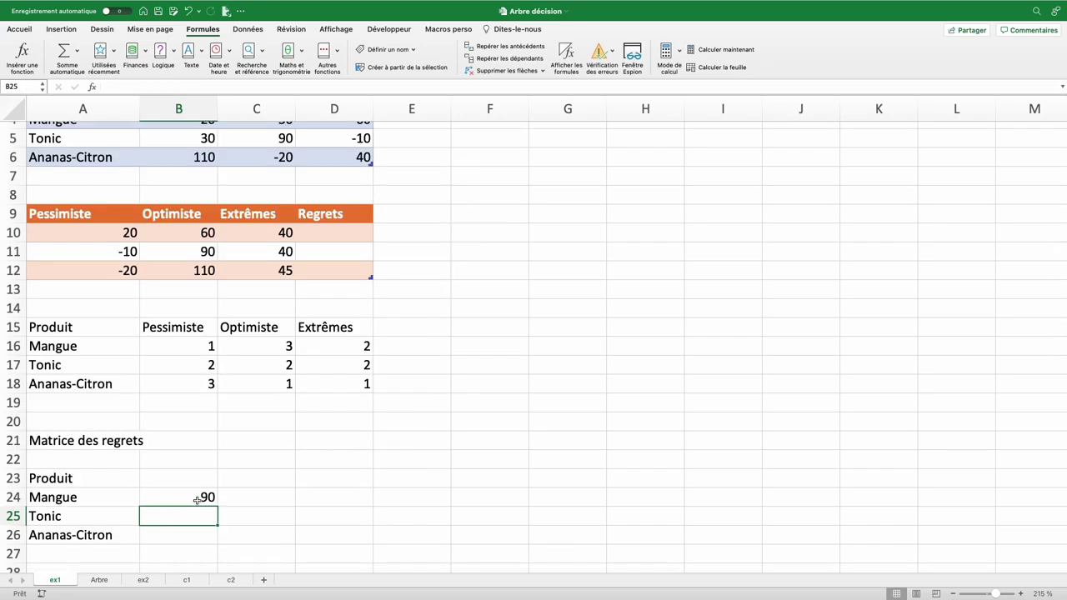
pyautogui.click(200, 498)
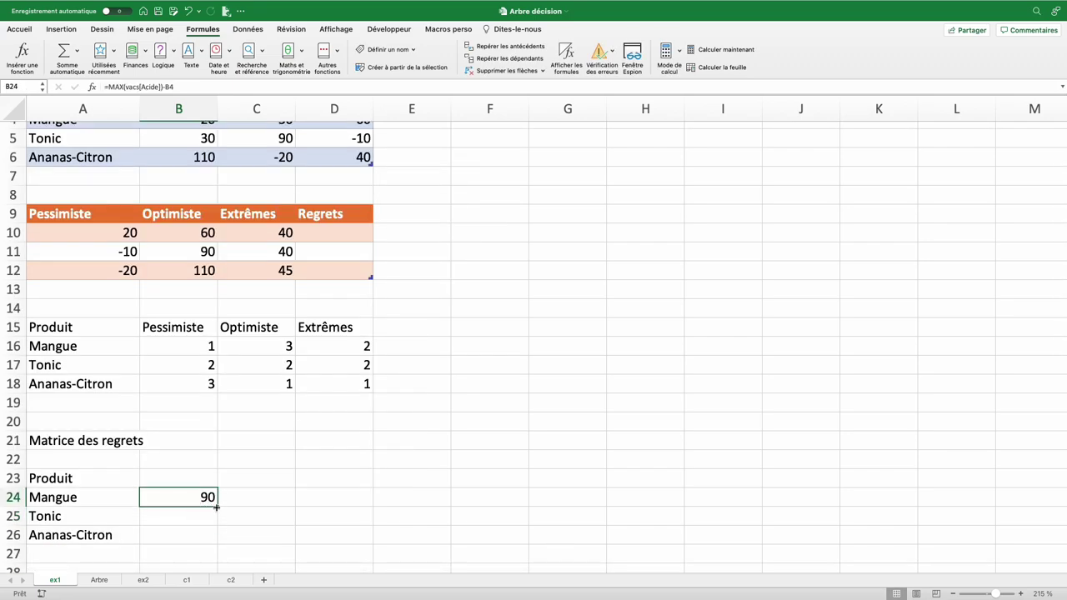
pyautogui.moveTo(216, 507); pyautogui.dragTo(207, 543)
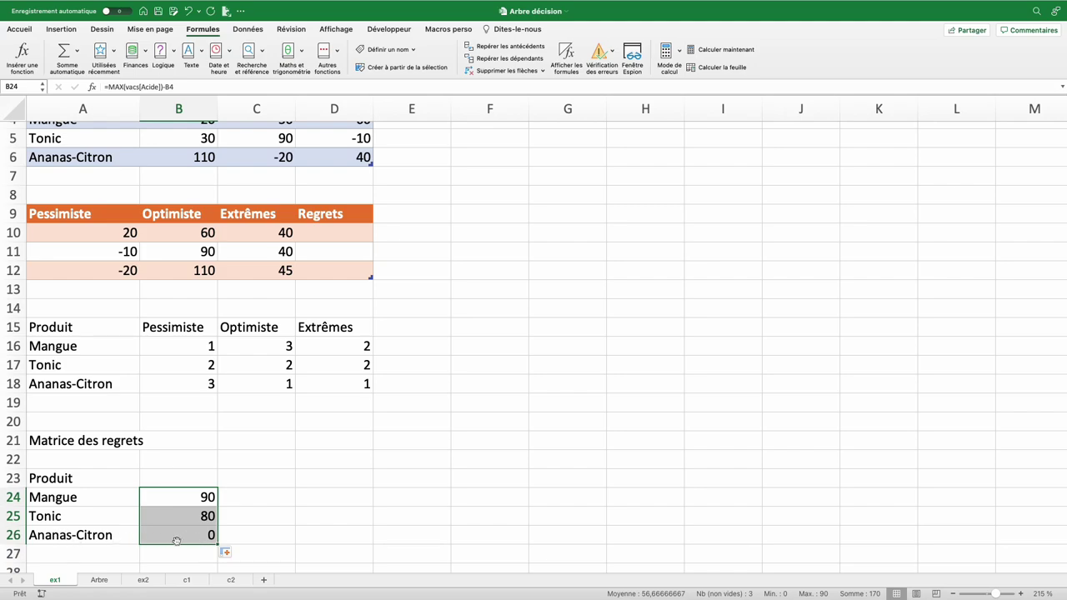
pyautogui.moveTo(217, 545); pyautogui.dragTo(361, 547)
# Step: Review the Mangue and Tonic regret rows and select D10 in the Regrets column
pyautogui.scroll(-1, 324, 236)
pyautogui.click(323, 236)
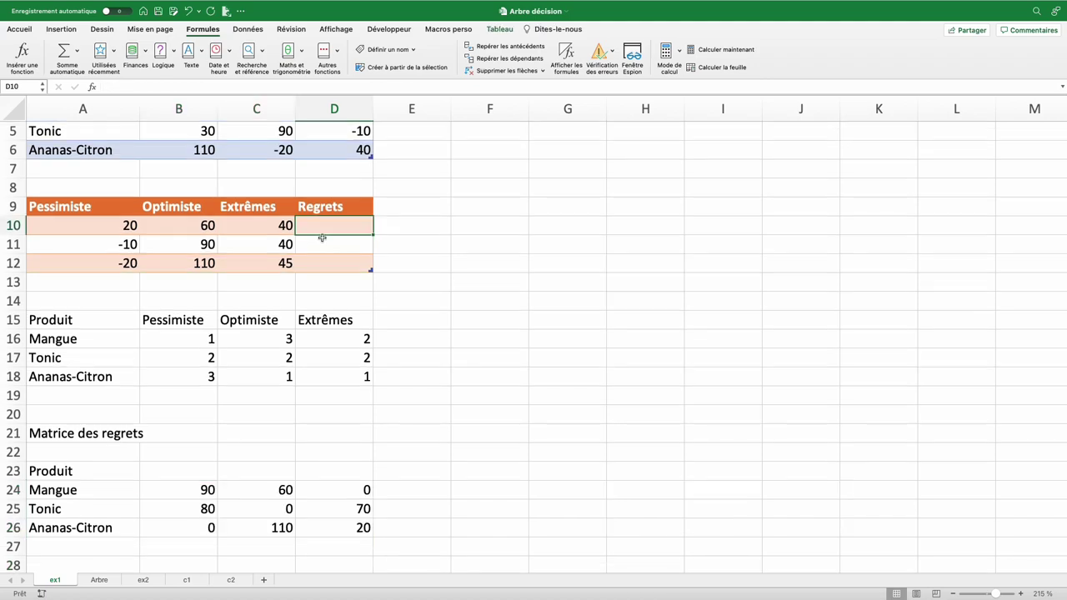
pyautogui.moveTo(184, 493); pyautogui.dragTo(333, 494)
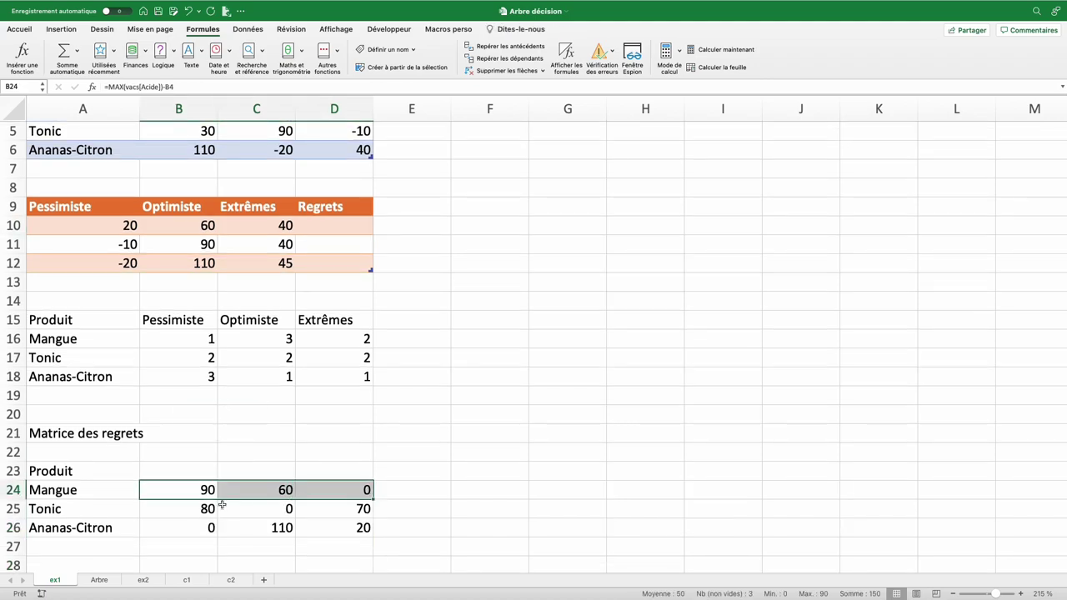
pyautogui.moveTo(208, 508); pyautogui.dragTo(325, 512)
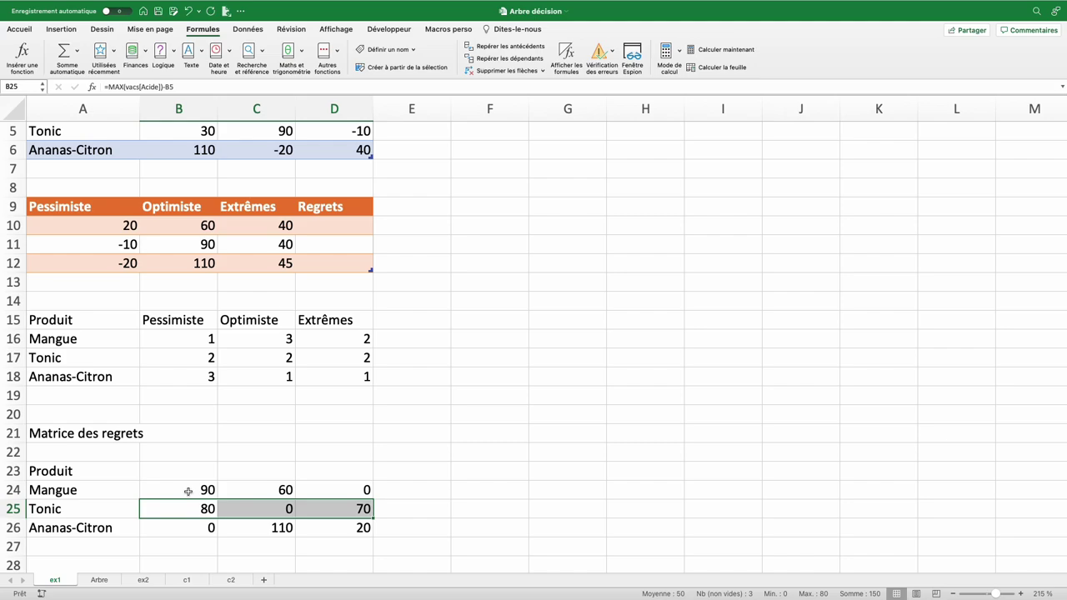
pyautogui.moveTo(190, 492); pyautogui.dragTo(333, 492)
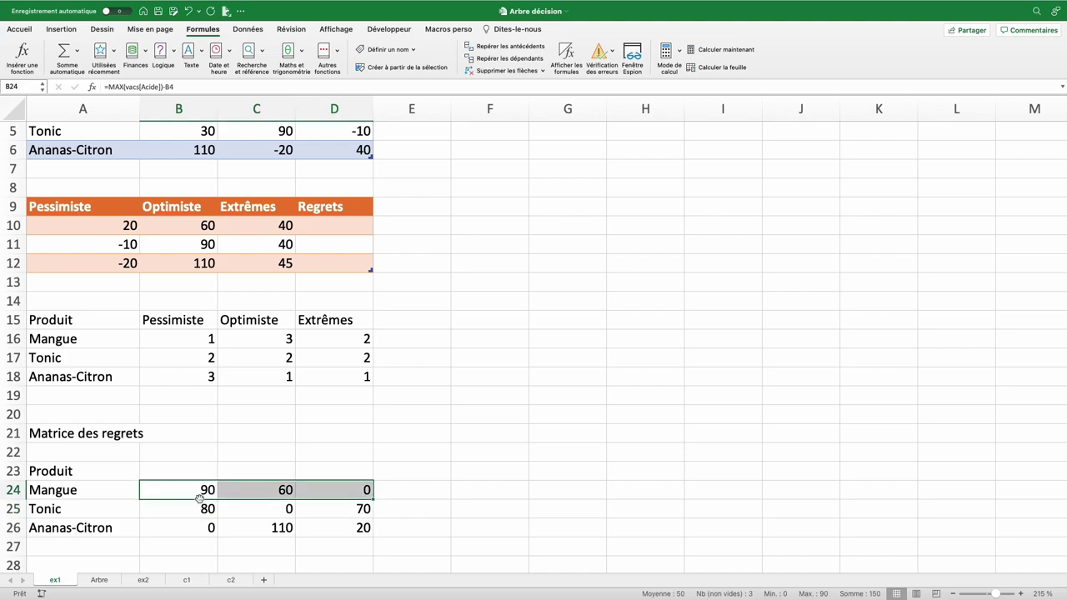
pyautogui.click(342, 226)
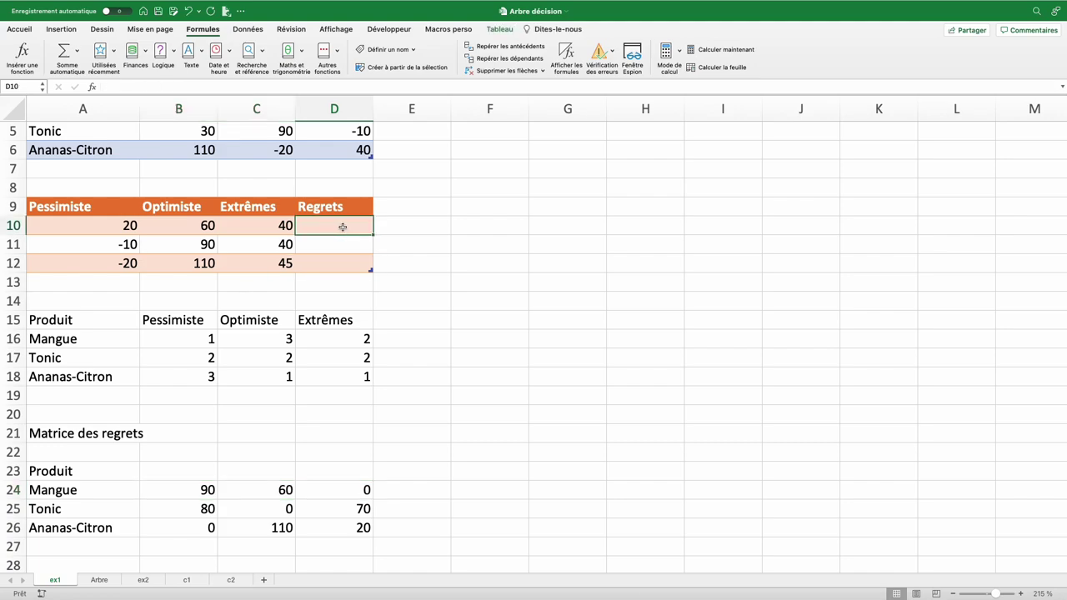
# Step: Enter =MAX(B24:D24) in D10 so the Regrets column fills with 90, 80 and 110
pyautogui.write('=max(')
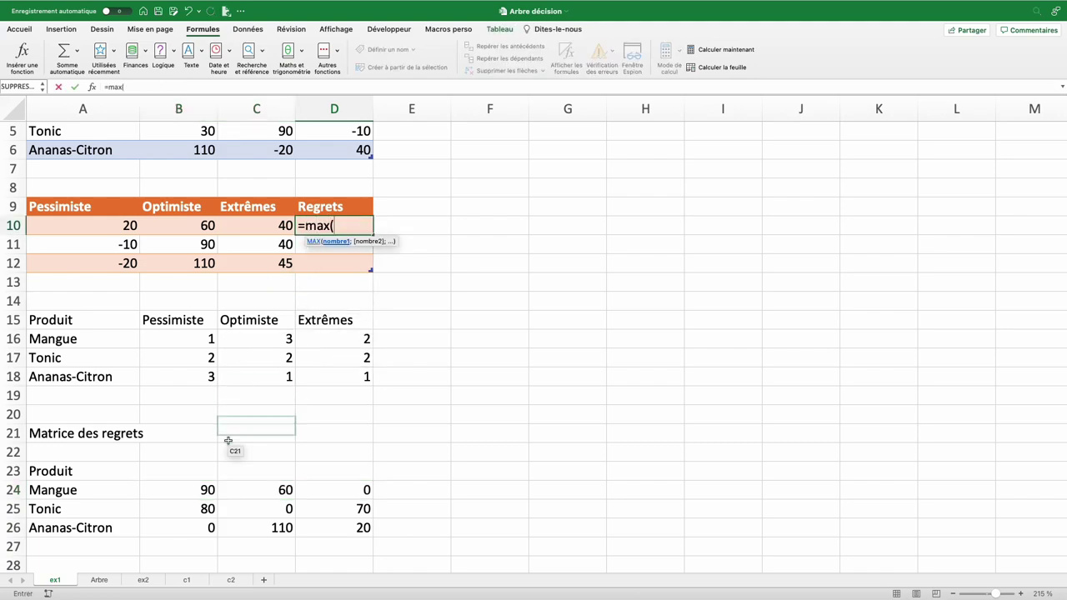
pyautogui.moveTo(184, 490); pyautogui.dragTo(334, 491)
pyautogui.write(')')
pyautogui.press('Return')
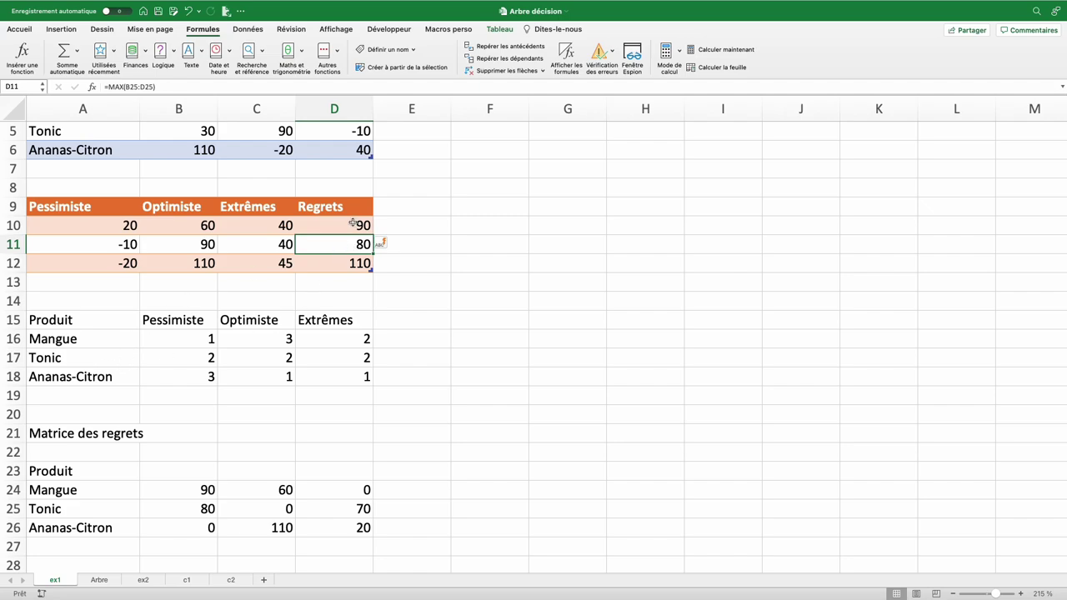
# Step: Add a Regrets heading in E15 of the summary
pyautogui.click(412, 323)
pyautogui.write('Regrets')
pyautogui.press('Return')
# Step: Enter =EQUATION.RANG(D10;criteresVacs[Regrets];1) in E16, ranking regrets 2, 1 and 3
pyautogui.write('=EQUATION.RANG(')
pyautogui.click(364, 225)
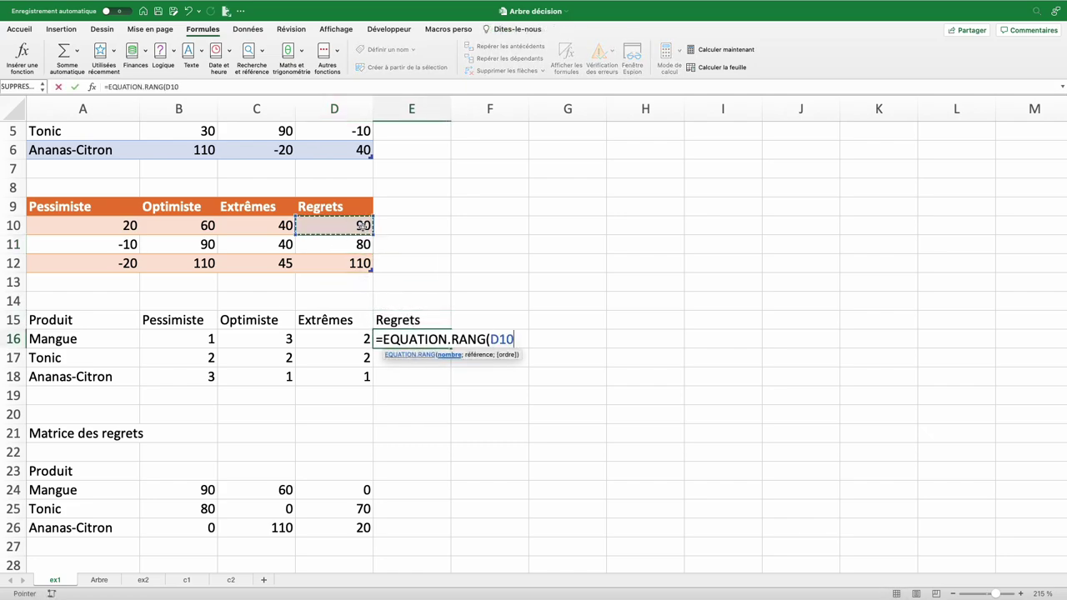
pyautogui.write(';')
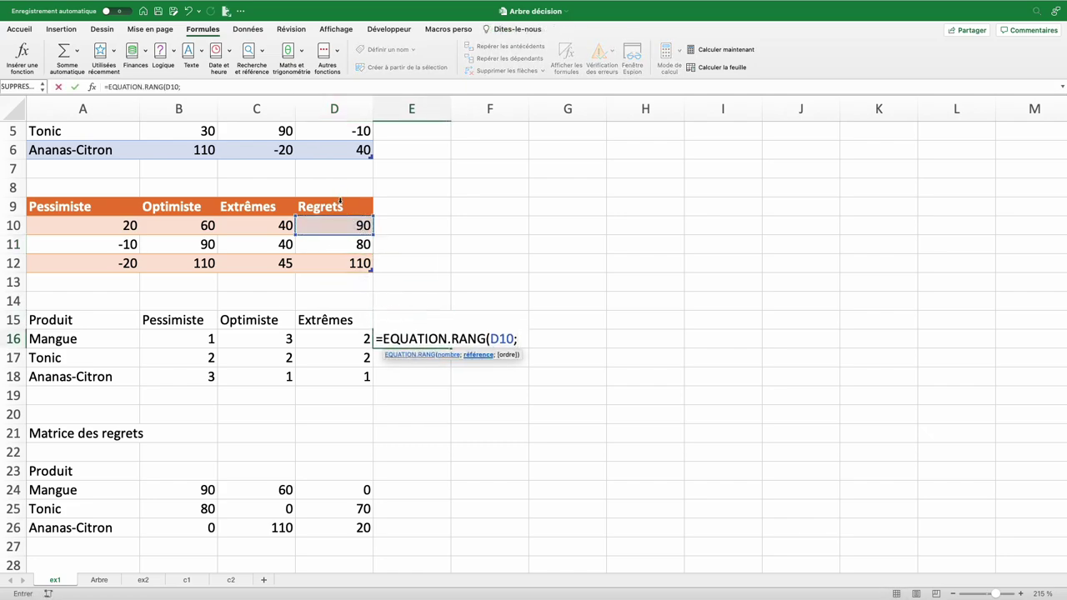
pyautogui.click(340, 200)
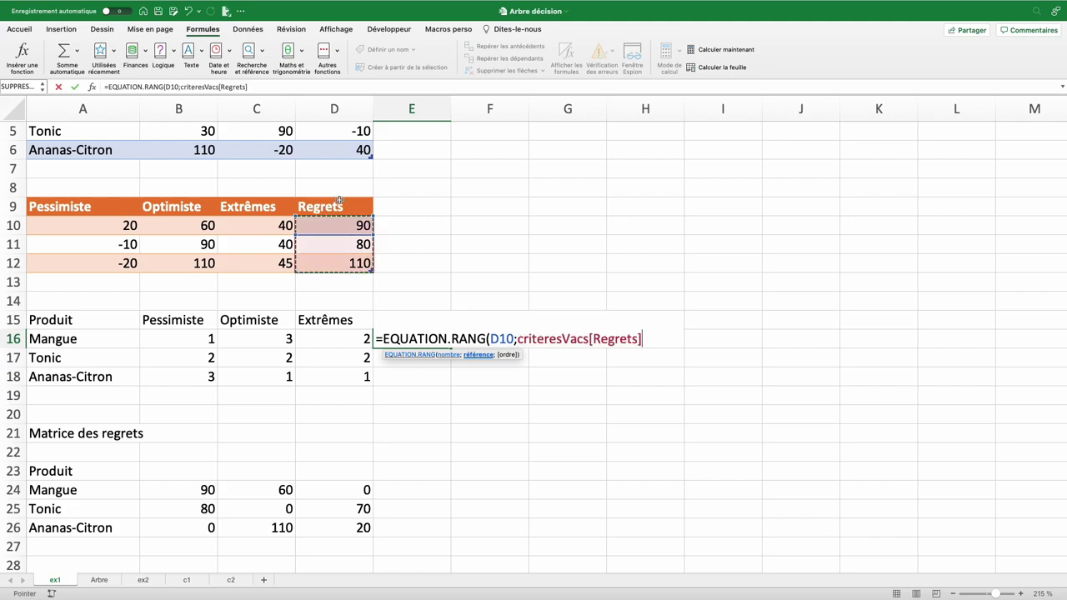
pyautogui.write(';')
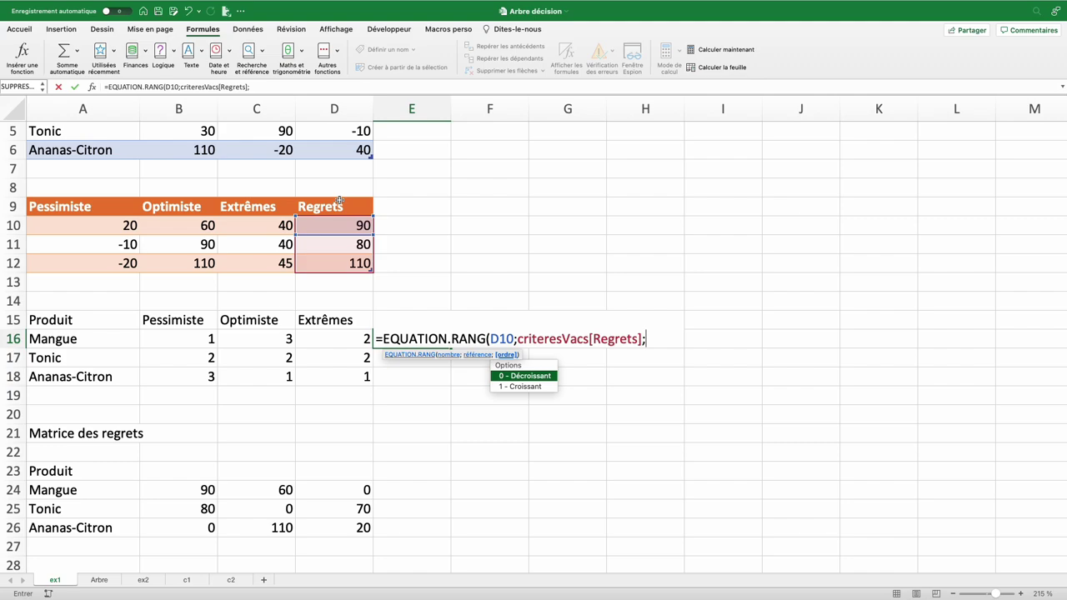
pyautogui.write('1')
pyautogui.write(')')
pyautogui.press('Return')
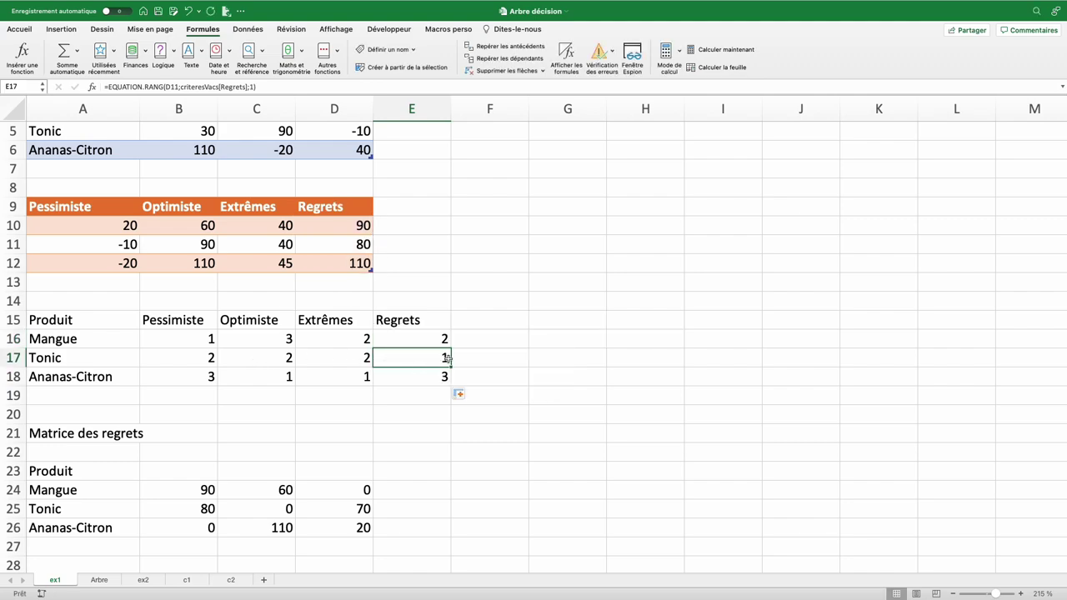
pyautogui.scroll(4, 501, 333)
pyautogui.click(411, 282)
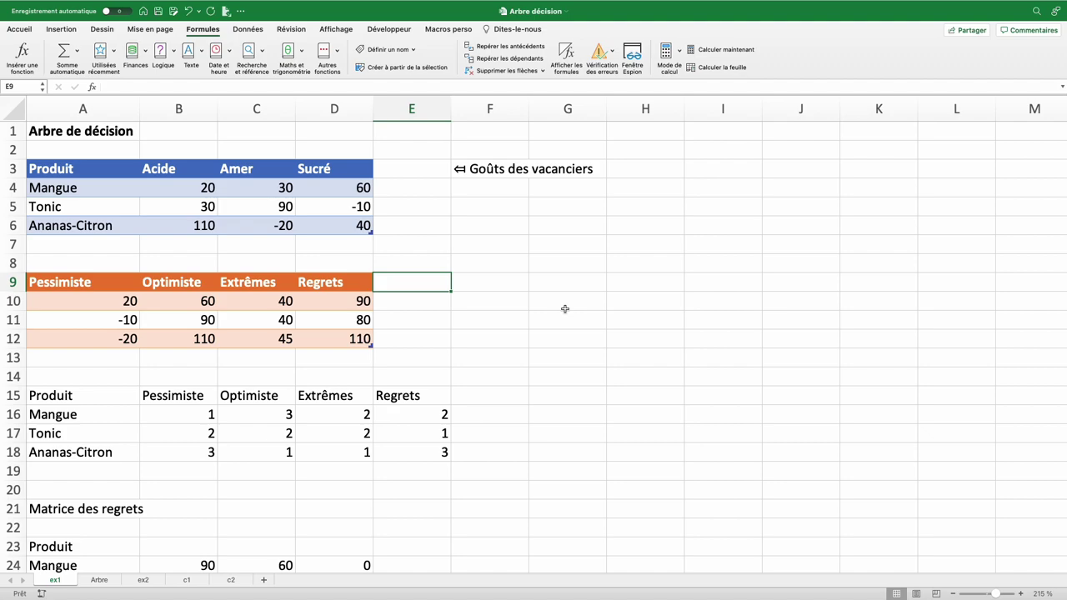
# Step: Add a Moyenne column averaging each product's scores: 36,67, 36,67 and 43,33
pyautogui.moveTo(179, 188); pyautogui.dragTo(333, 187)
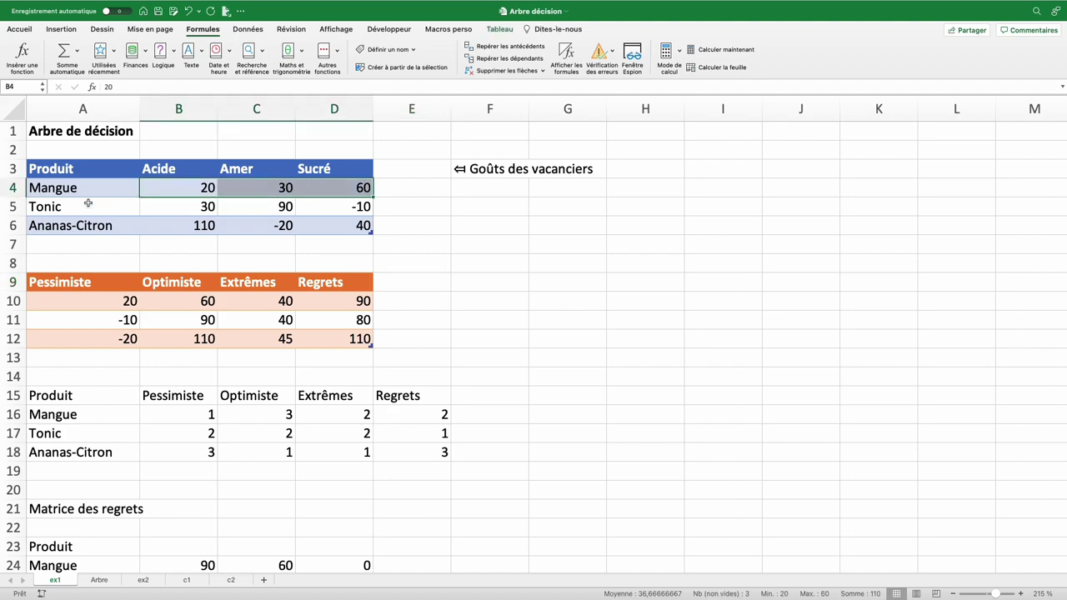
pyautogui.click(422, 283)
pyautogui.write('M')
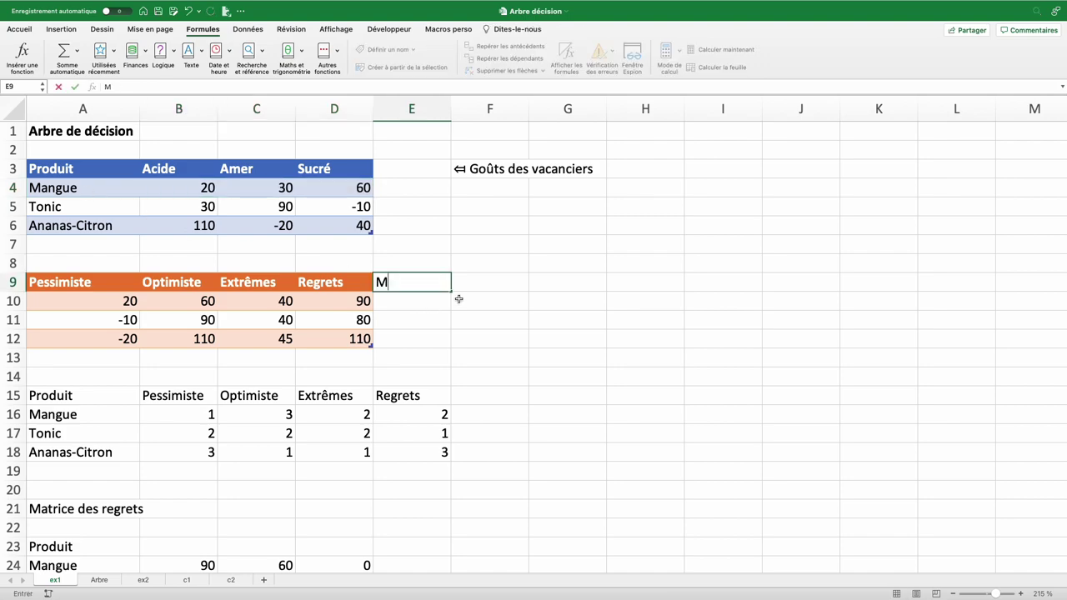
pyautogui.write('oyenne')
pyautogui.press('Return')
pyautogui.click(77, 50)
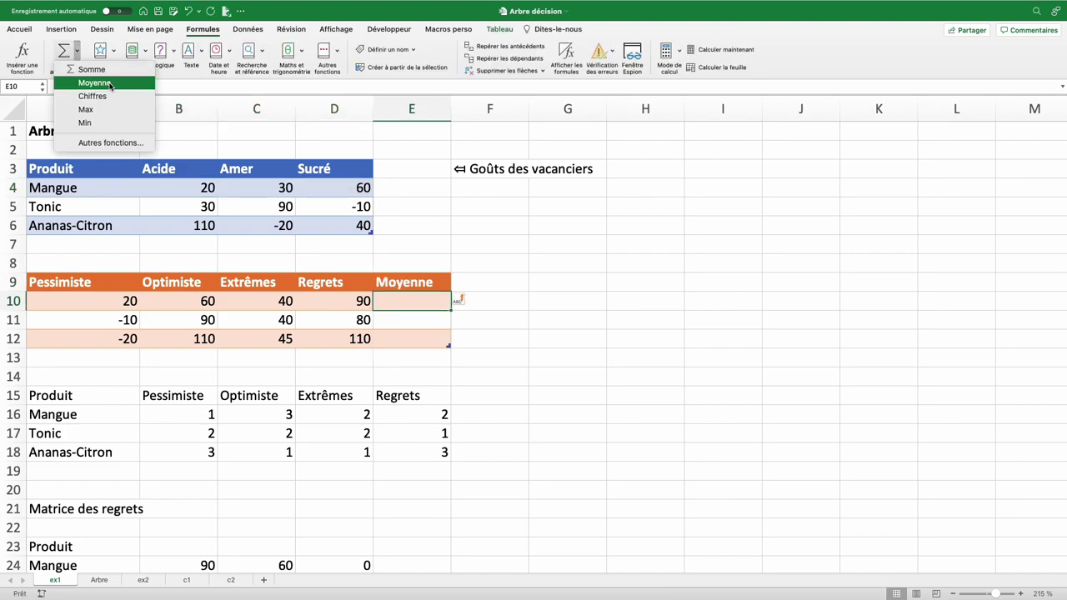
pyautogui.click(92, 83)
pyautogui.moveTo(191, 190); pyautogui.dragTo(334, 190)
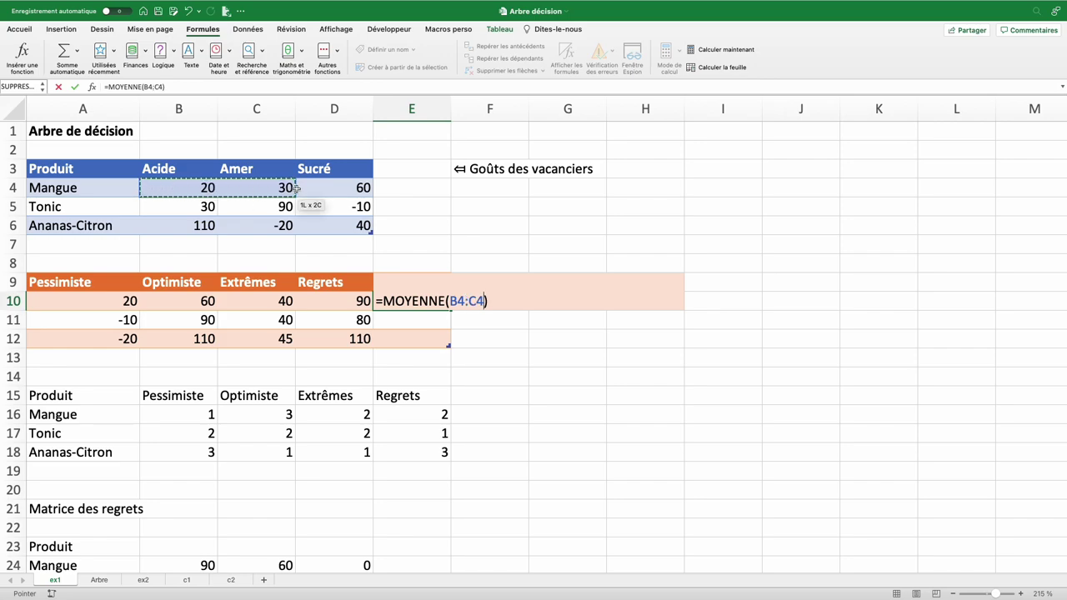
pyautogui.press('Return')
# Step: Add a Moyenne rank heading in F15 and rank with EQUATION.RANG(E10;criteresVacs[Moyenne];0), giving 2, 2, 1
pyautogui.click(492, 396)
pyautogui.write('Moyenne')
pyautogui.press('Return')
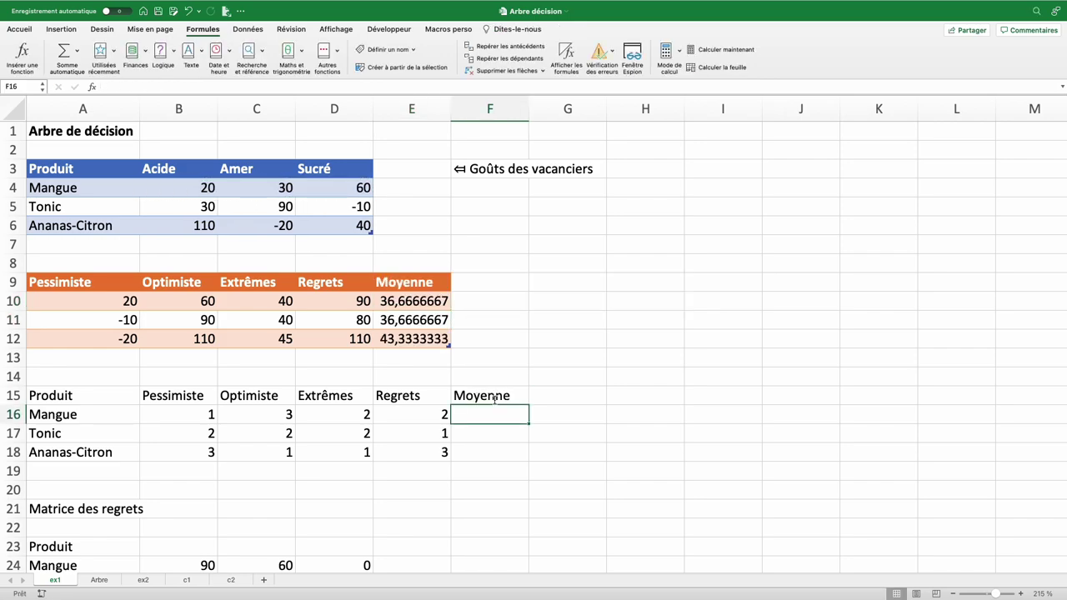
pyautogui.write('=EQUATION.RANG(')
pyautogui.click(436, 301)
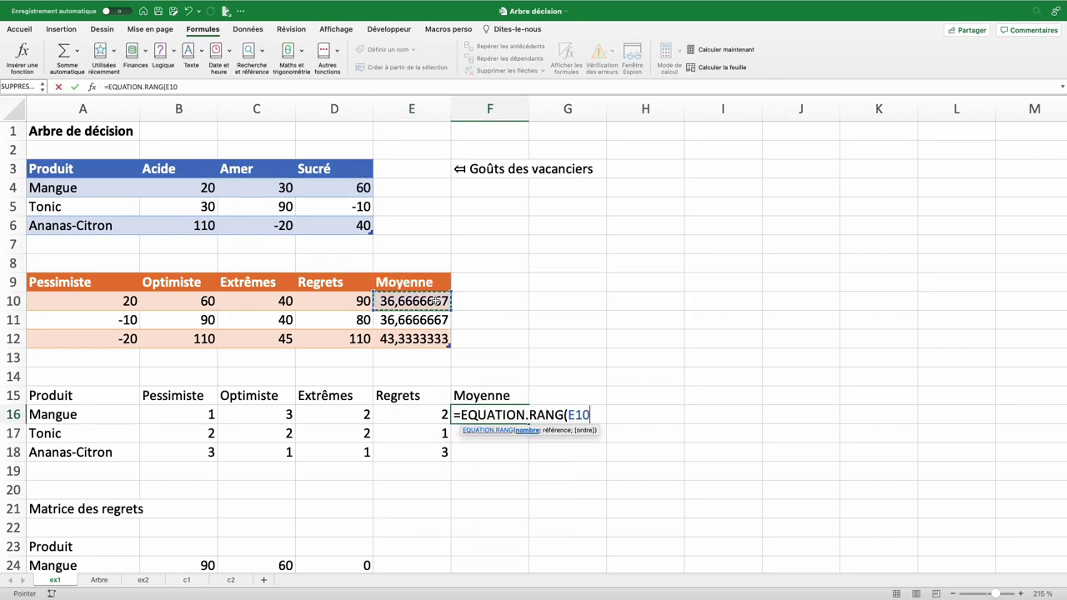
pyautogui.write(';')
pyautogui.click(430, 276)
pyautogui.write(';')
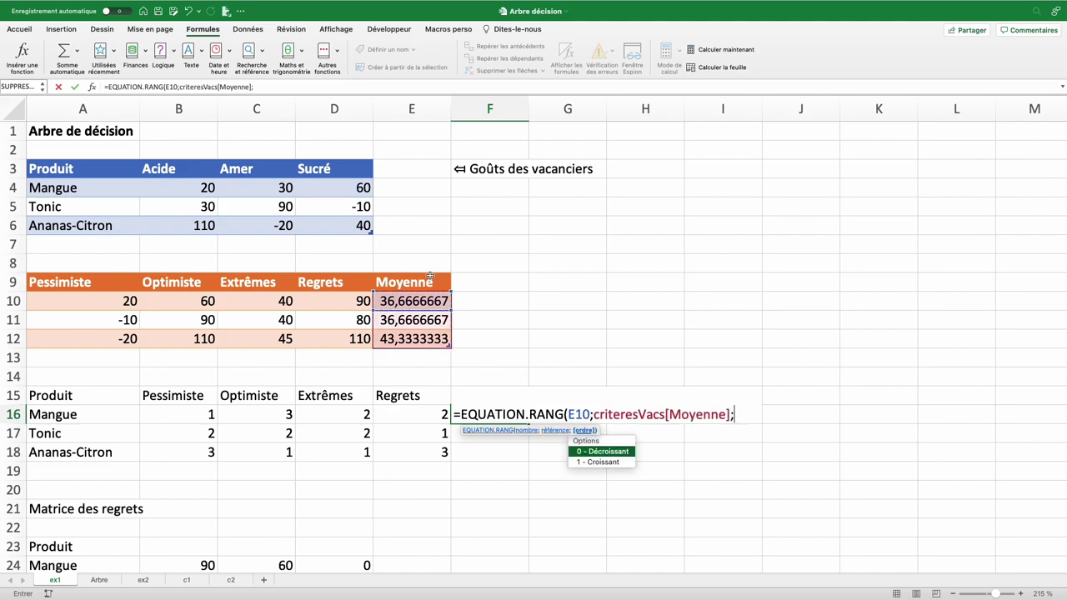
pyautogui.write('0)')
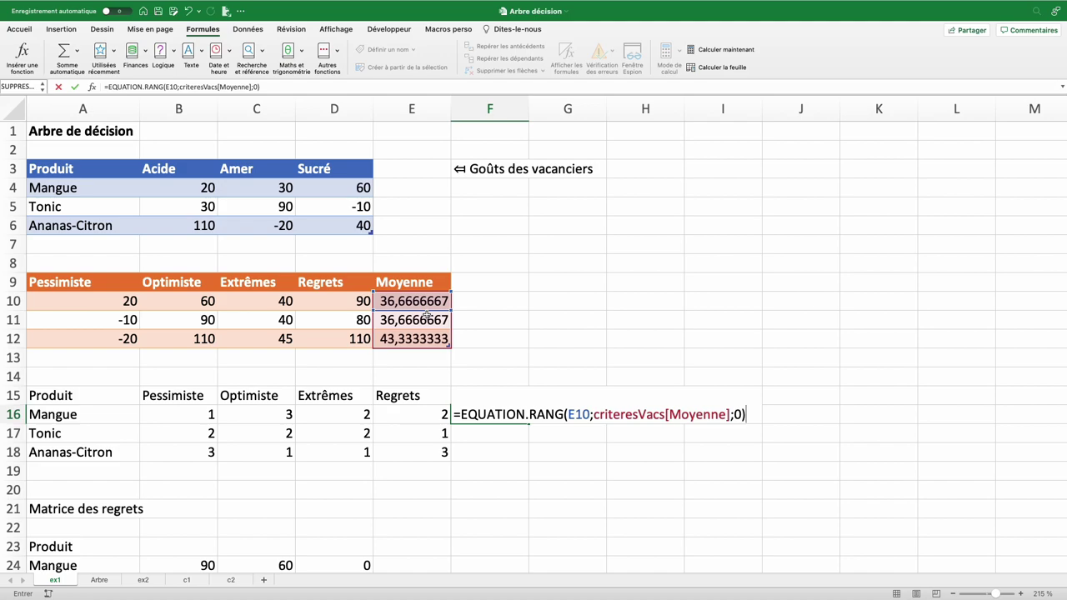
pyautogui.press('Return')
pyautogui.press('Down')
pyautogui.press('Right')
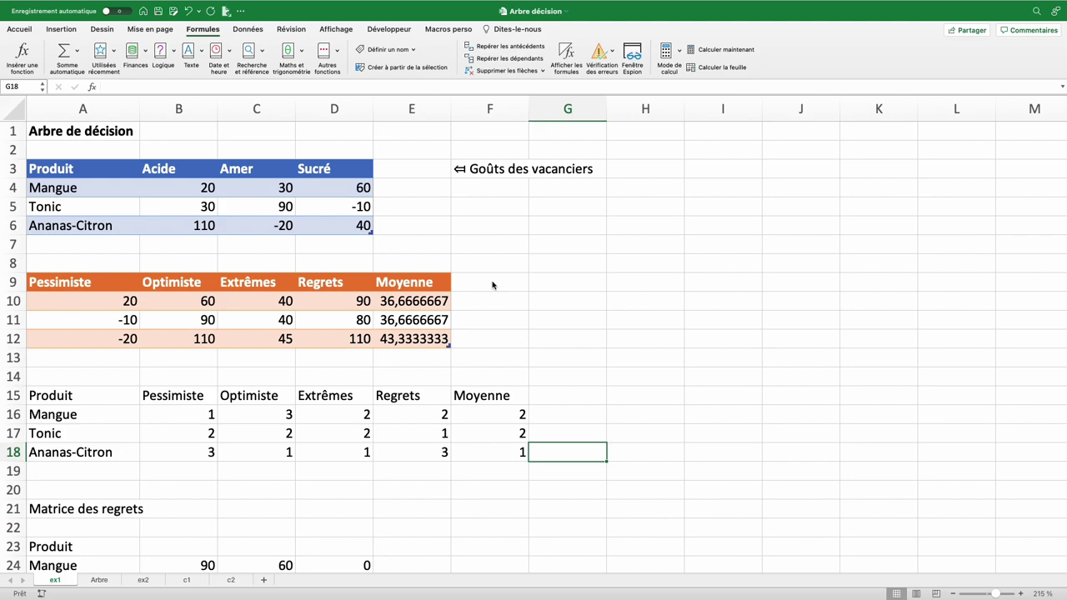
# Step: Enter a 0,3 pessimism coefficient in H7 and format it as a percentage (30%)
pyautogui.click(59, 290)
pyautogui.hotkey('shift', 'Right')
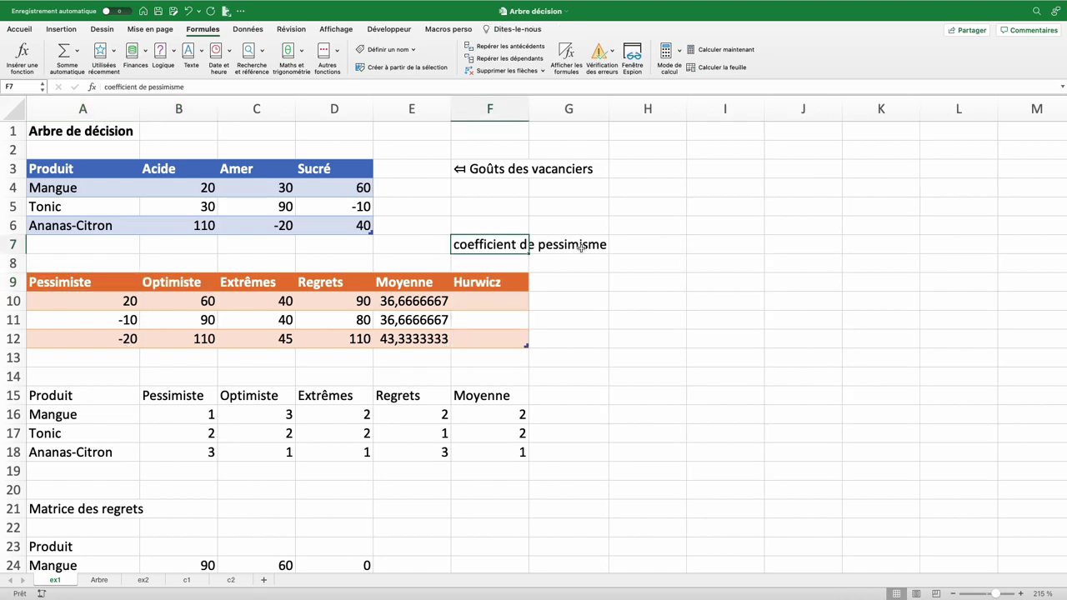
pyautogui.click(650, 247)
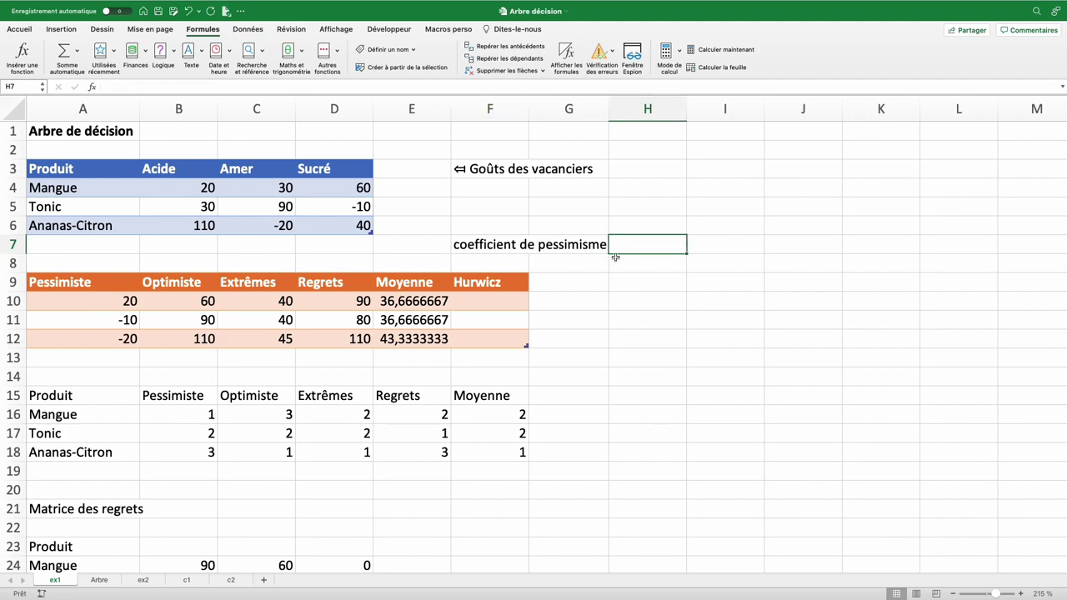
pyautogui.write('0,3')
pyautogui.press('Return')
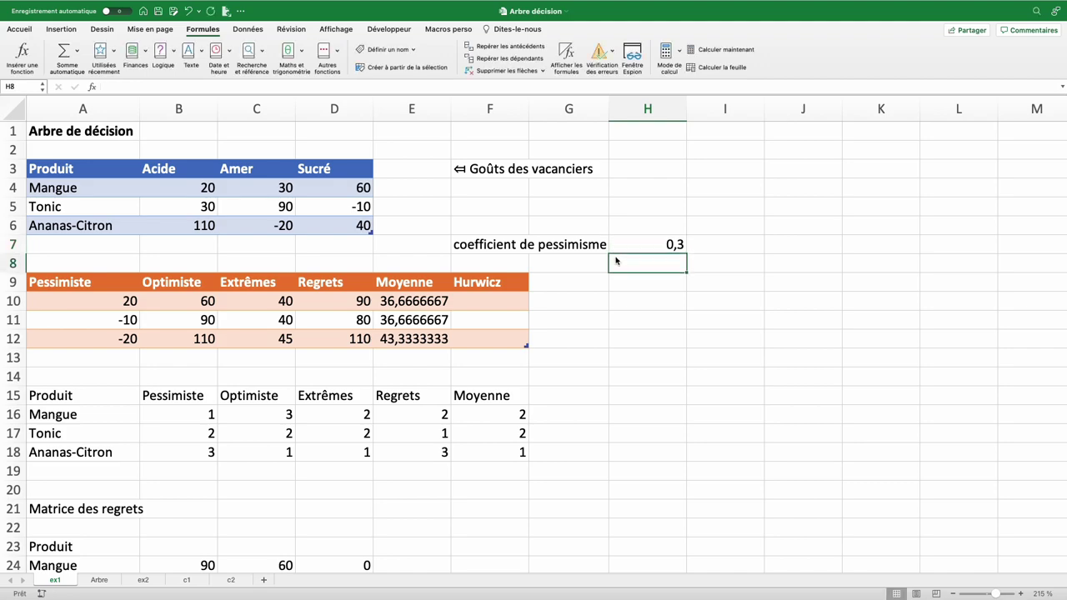
pyautogui.click(640, 244)
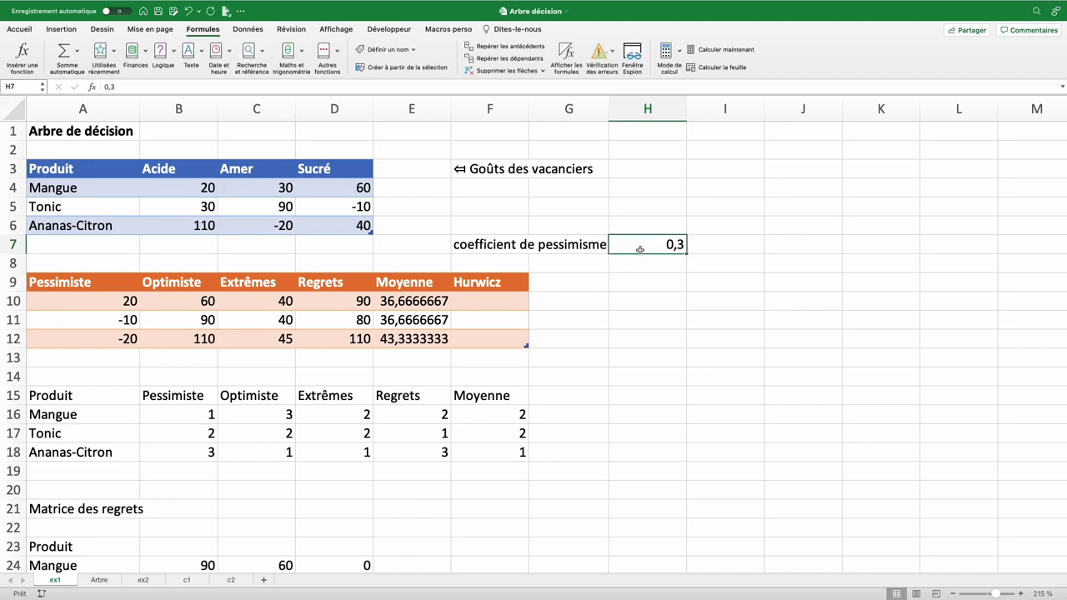
pyautogui.click(19, 29)
pyautogui.click(506, 67)
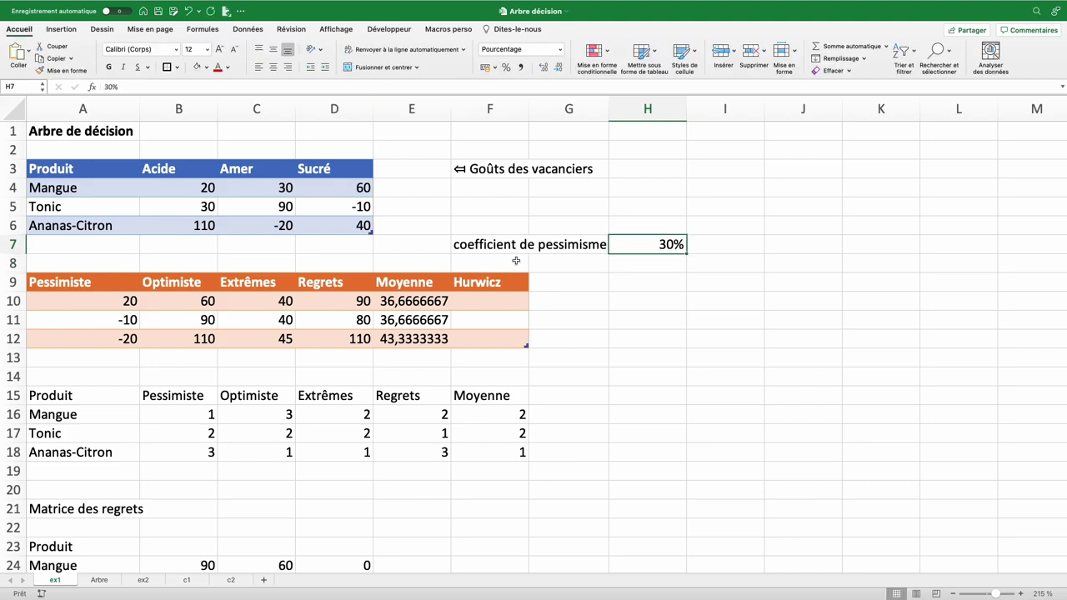
# Step: Name the coefficient cell H7 pessimisme after checking Mangue's minimum and maximum scores
pyautogui.click(514, 304)
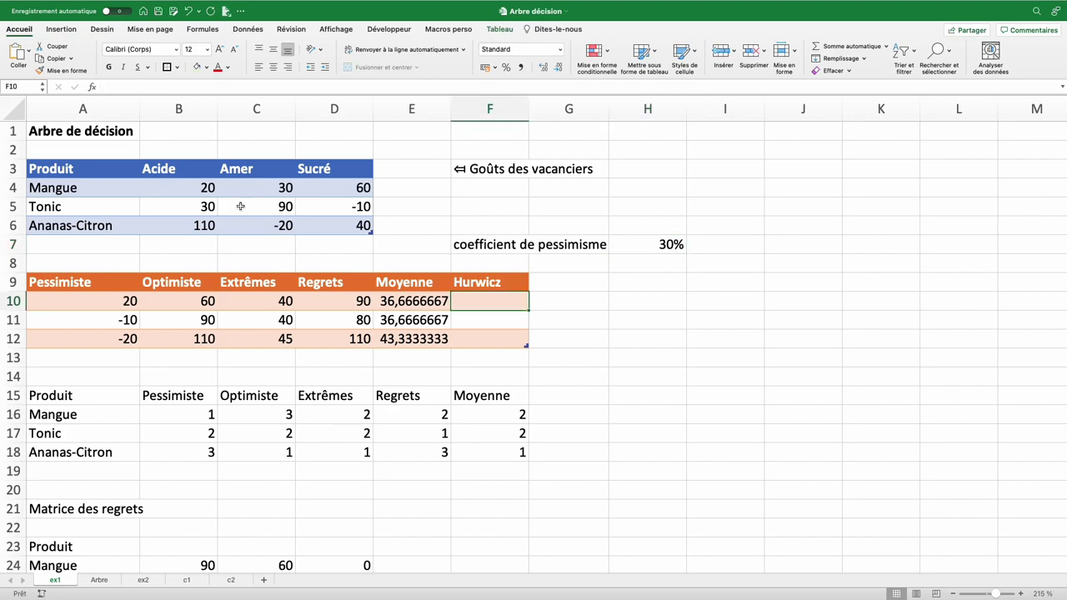
pyautogui.moveTo(196, 189); pyautogui.dragTo(334, 191)
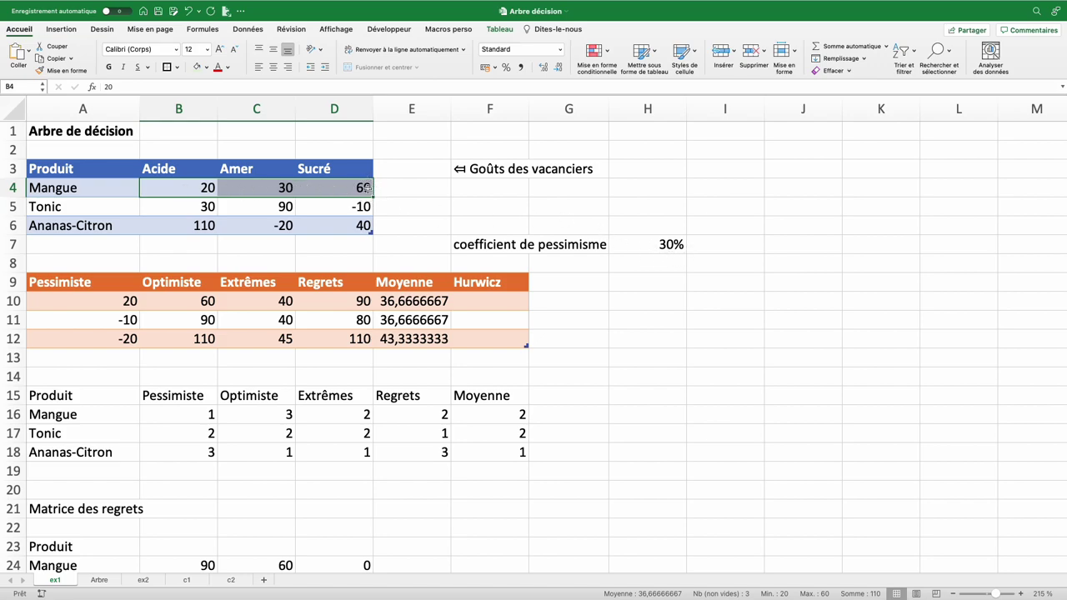
pyautogui.click(647, 247)
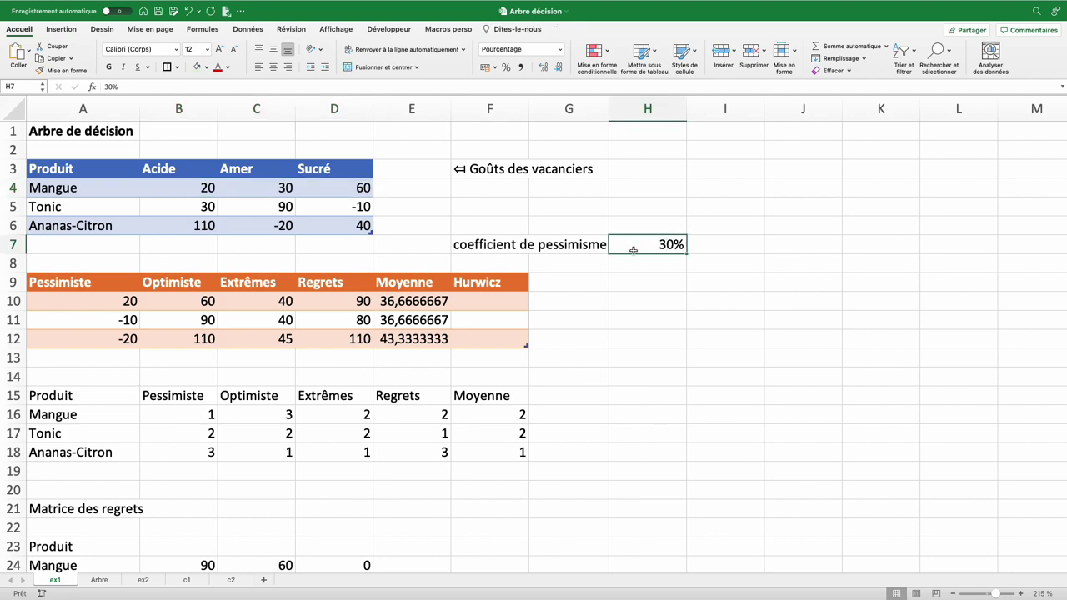
pyautogui.click(23, 87)
pyautogui.write('pessimism')
pyautogui.click(498, 303)
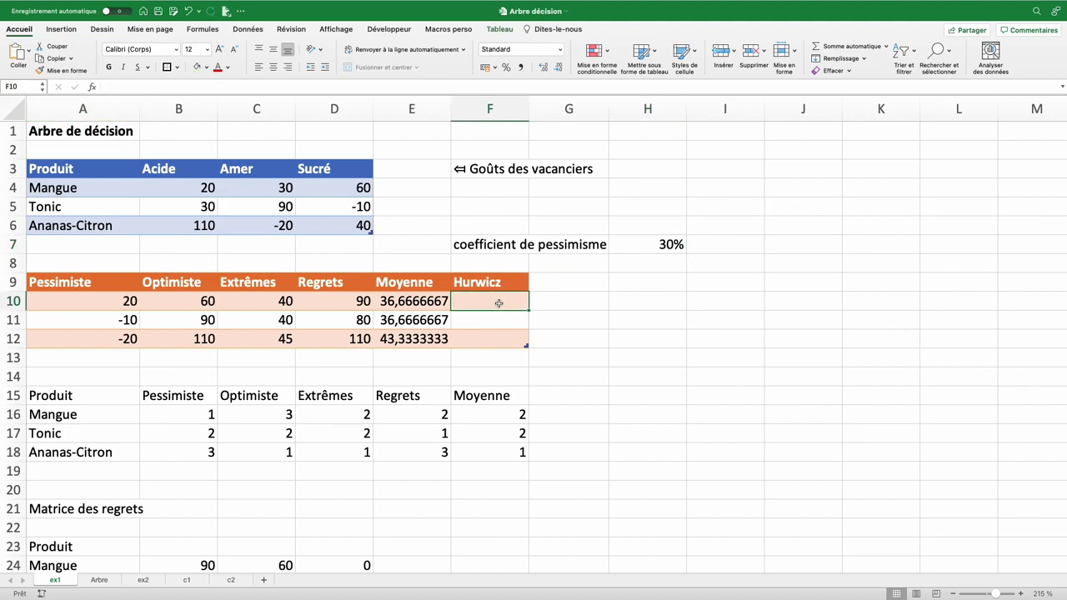
# Step: Enter =pessimisme*MIN(B4:D4)+(1-pessimisme)*MAX(B4:D4) in F10, giving Hurwicz scores 48, 60 and 71
pyautogui.write('=')
pyautogui.click(661, 244)
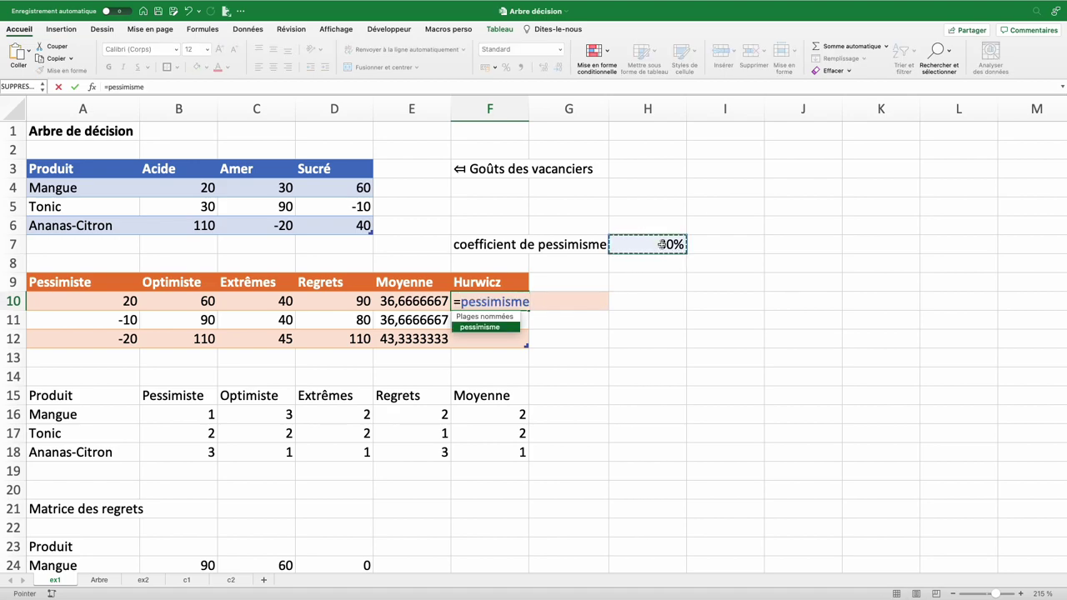
pyautogui.write('*')
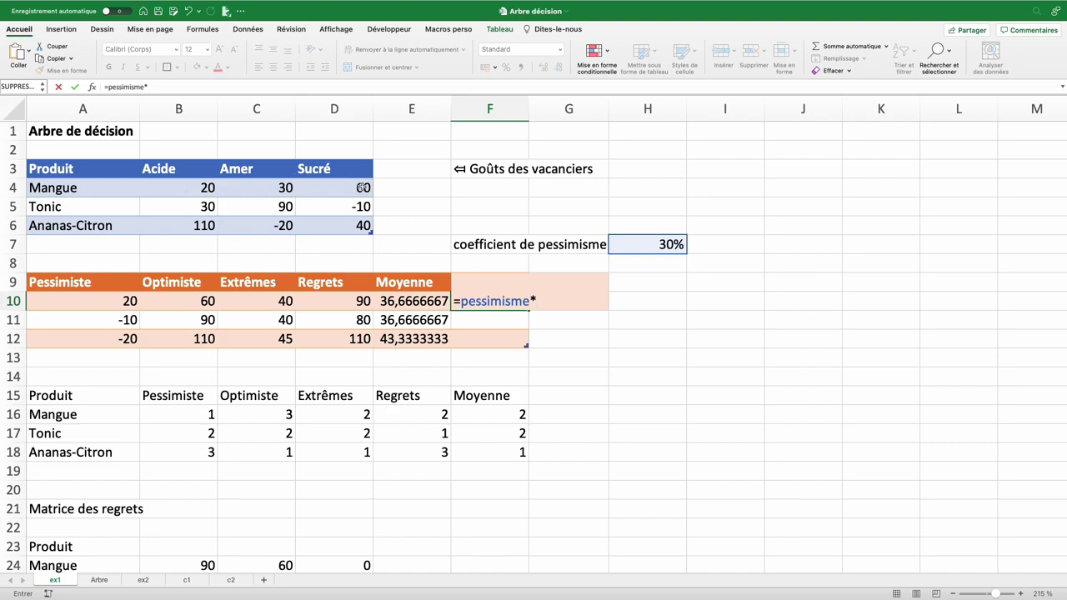
pyautogui.write('min(')
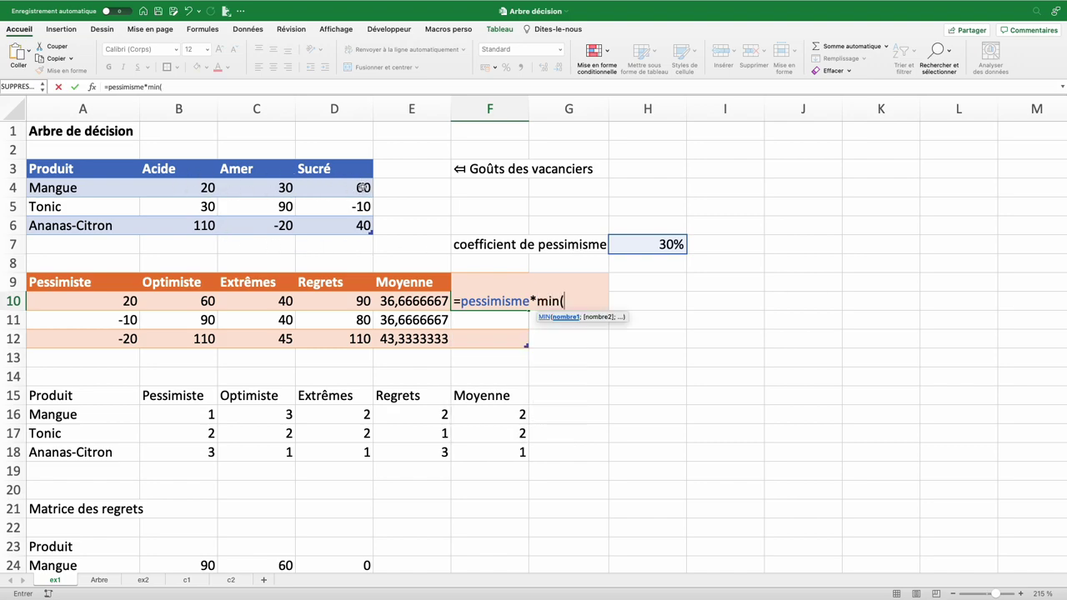
pyautogui.moveTo(185, 189); pyautogui.dragTo(327, 189)
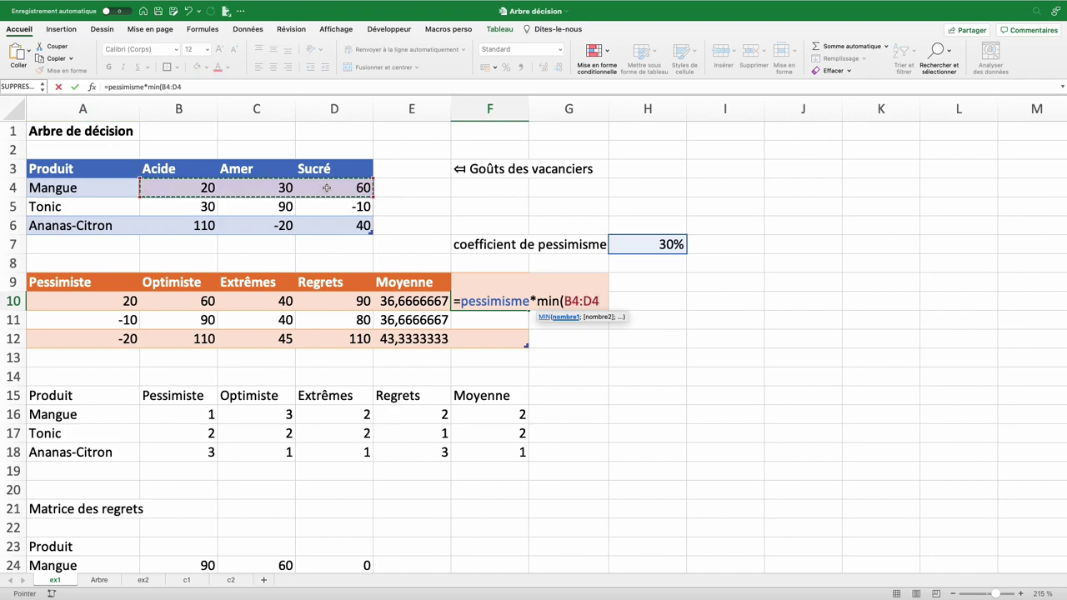
pyautogui.write(')')
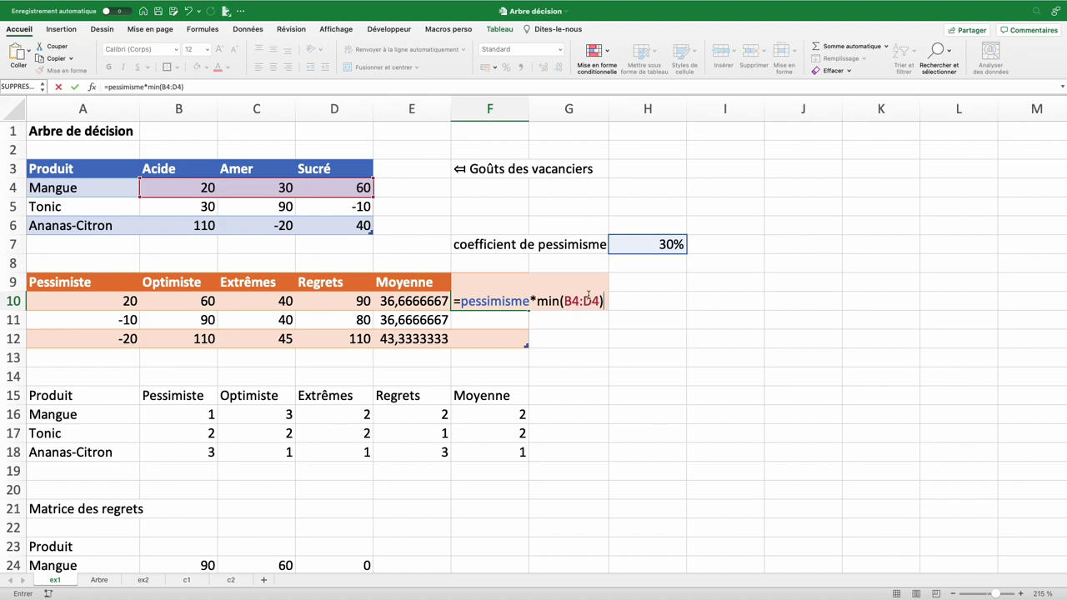
pyautogui.write('+(1-')
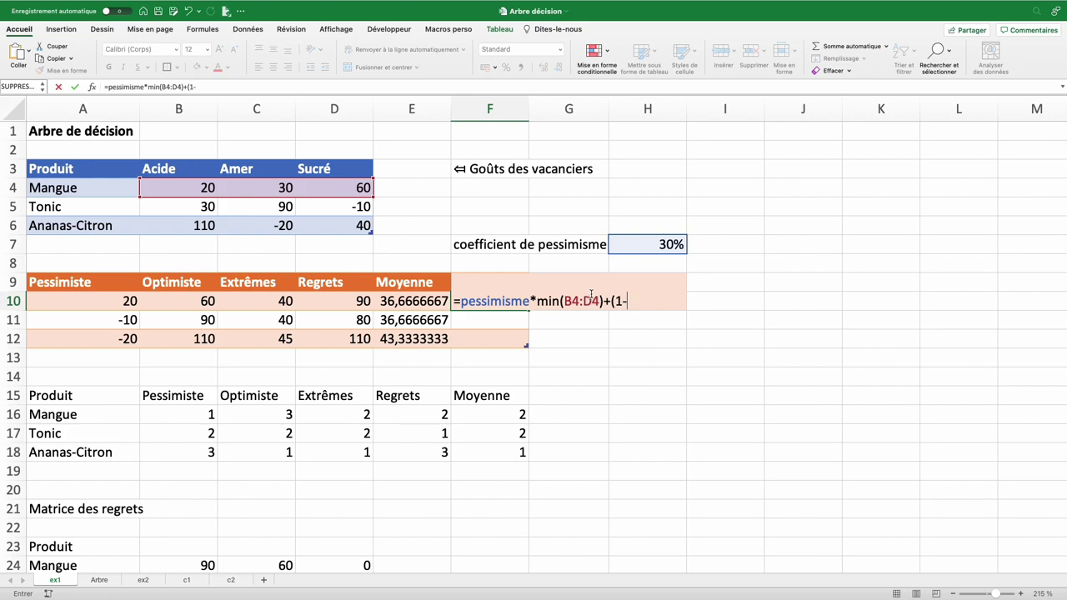
pyautogui.click(675, 244)
pyautogui.write(')*')
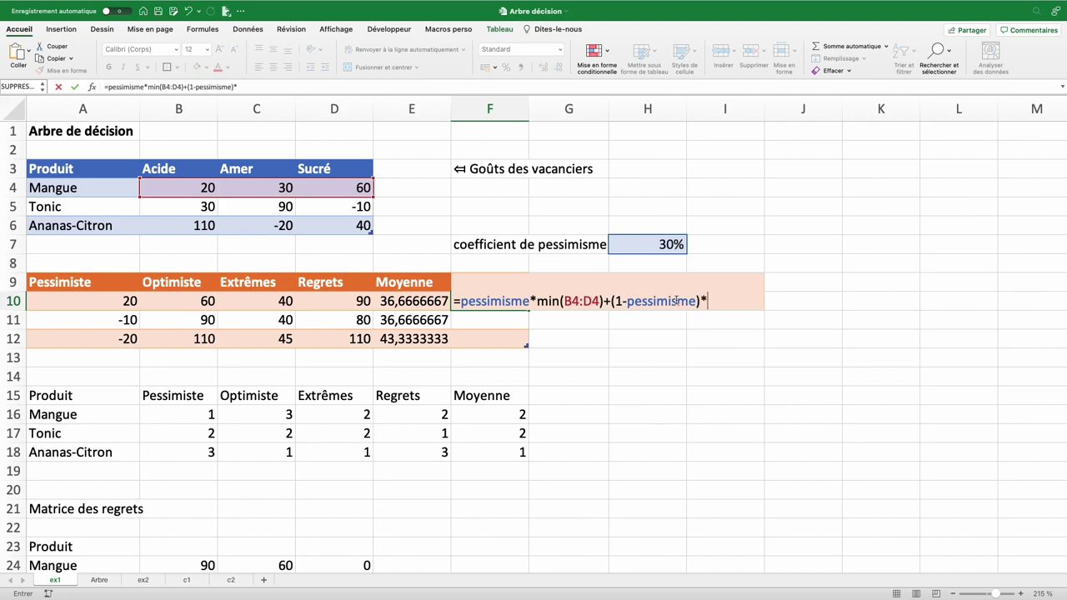
pyautogui.write('max(')
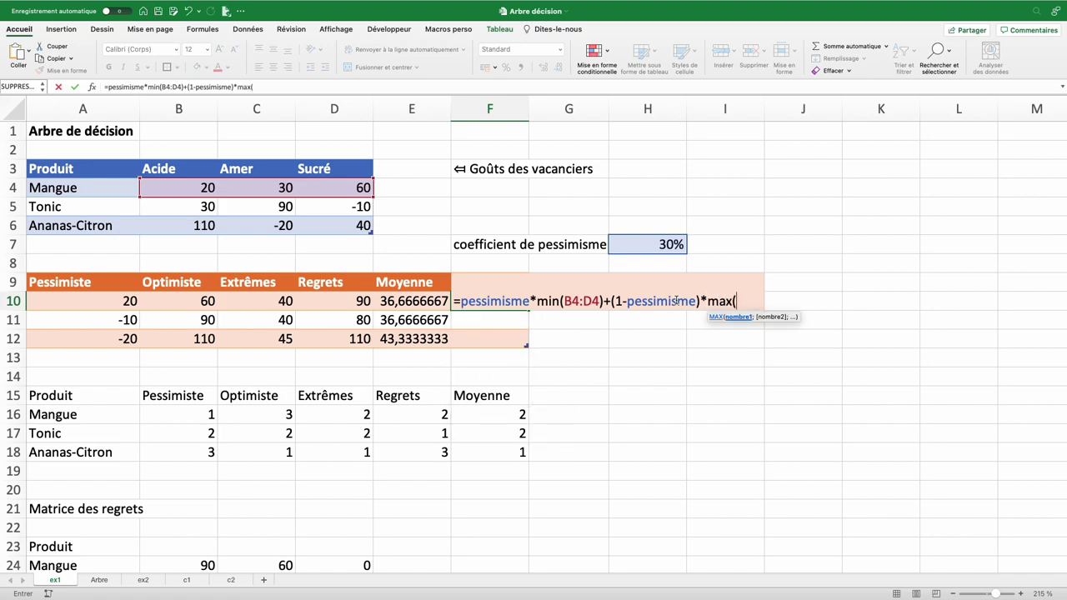
pyautogui.moveTo(185, 185); pyautogui.dragTo(318, 188)
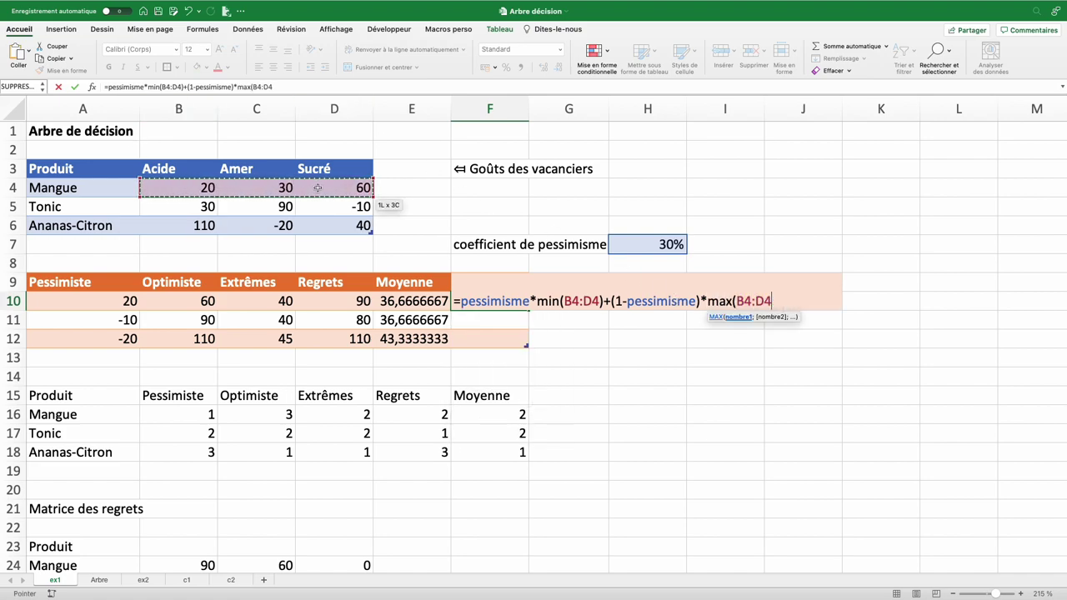
pyautogui.write(')')
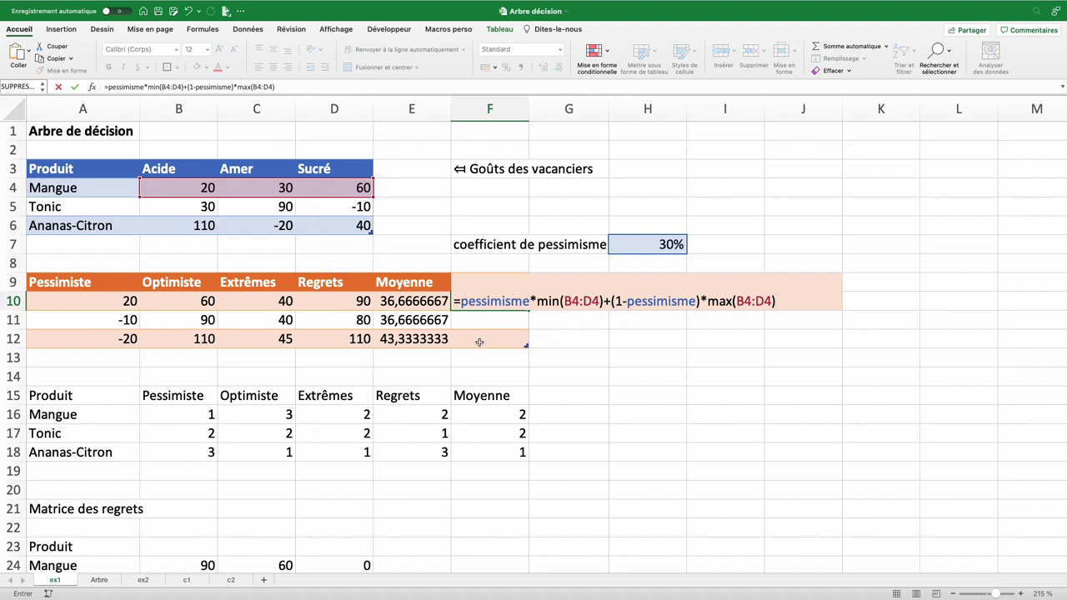
pyautogui.press('Return')
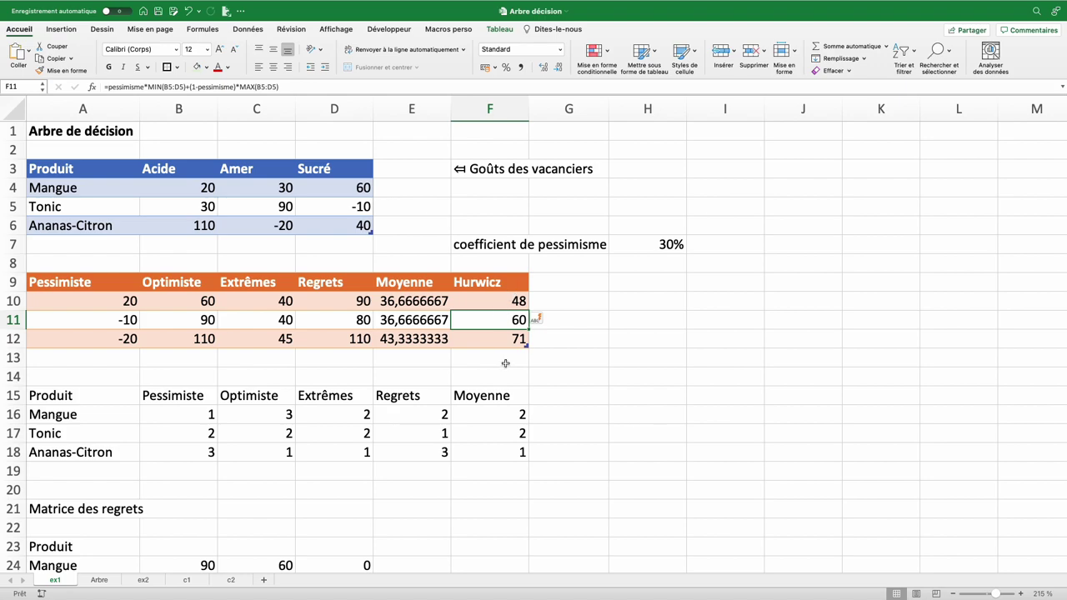
# Step: Test pessimism coefficients of 100% and 0%, comparing Hurwicz against the Pessimiste and Optimiste scores
pyautogui.click(648, 246)
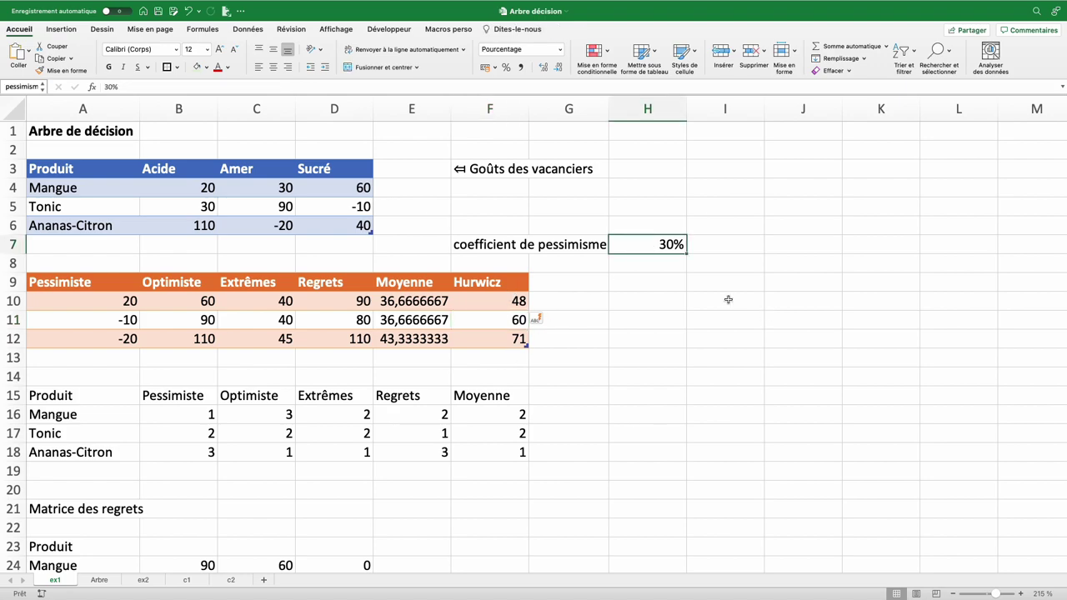
pyautogui.write('100')
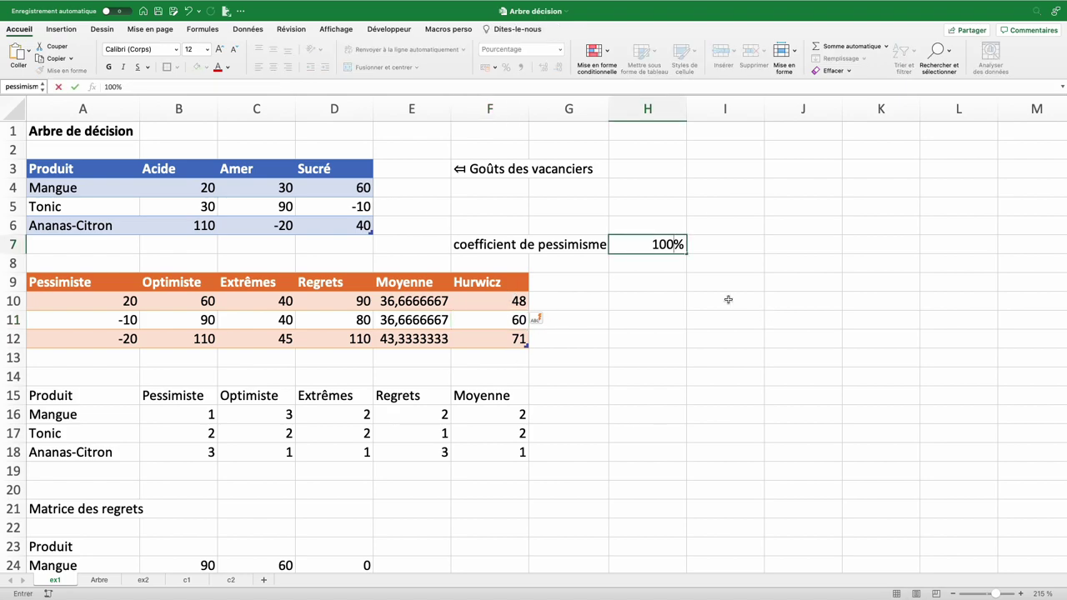
pyautogui.press('Return')
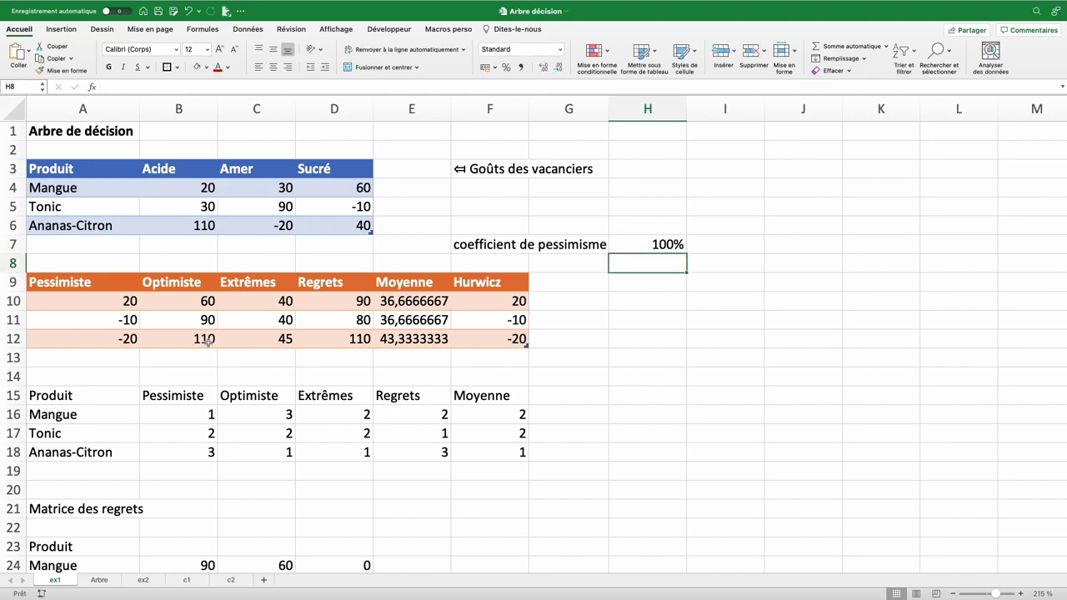
pyautogui.moveTo(107, 303); pyautogui.dragTo(108, 342)
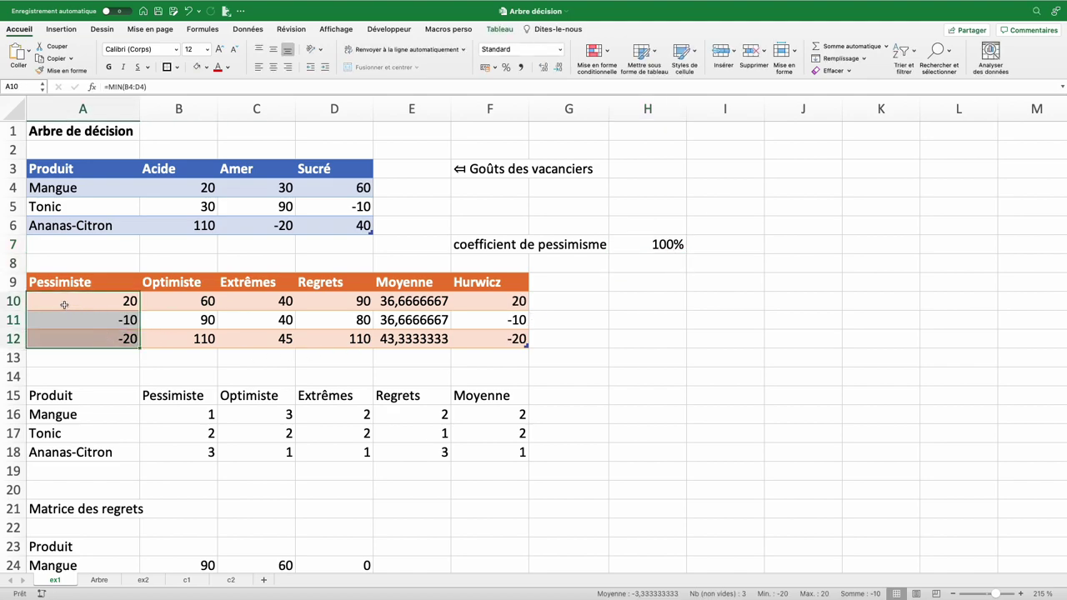
pyautogui.click(659, 245)
pyautogui.write('0')
pyautogui.press('Return')
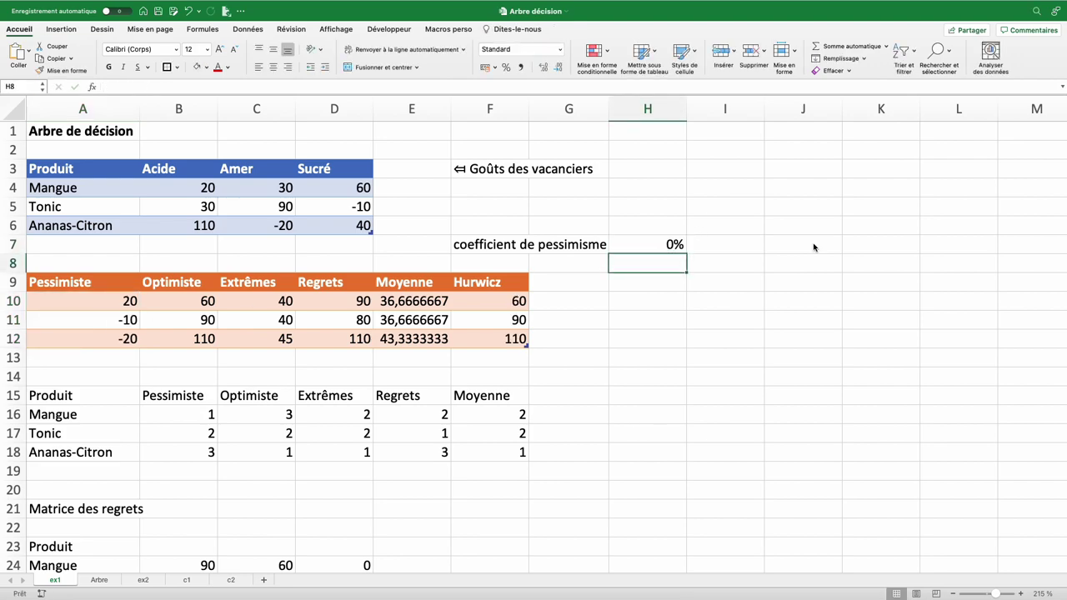
pyautogui.moveTo(185, 305); pyautogui.dragTo(185, 340)
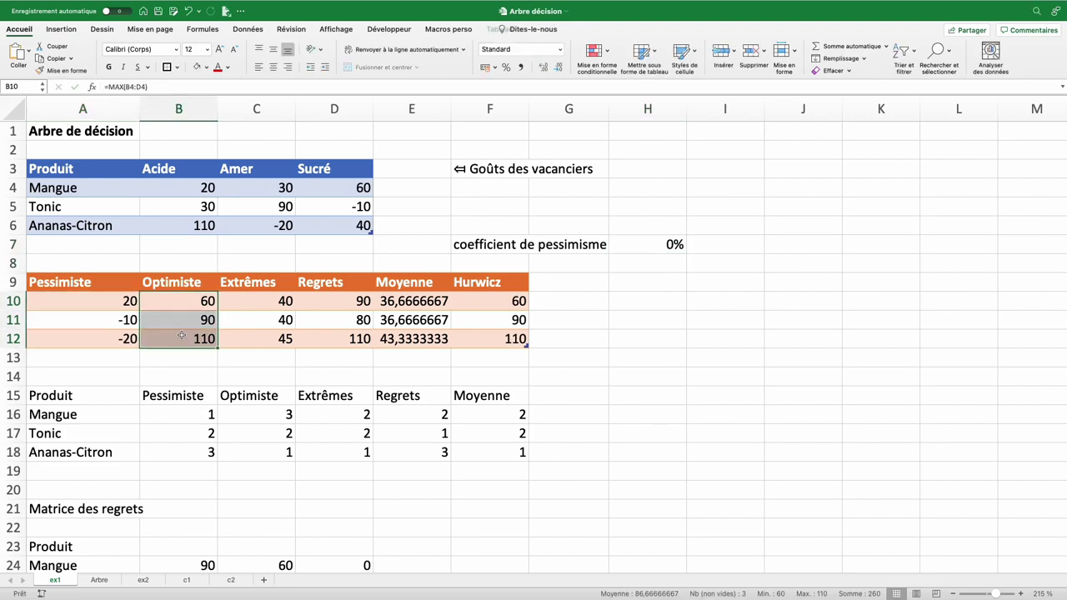
# Step: Set the pessimism coefficient in H7 to 50%, making Hurwicz read 40, 40, 45
pyautogui.click(672, 246)
pyautogui.press('BackSpace')
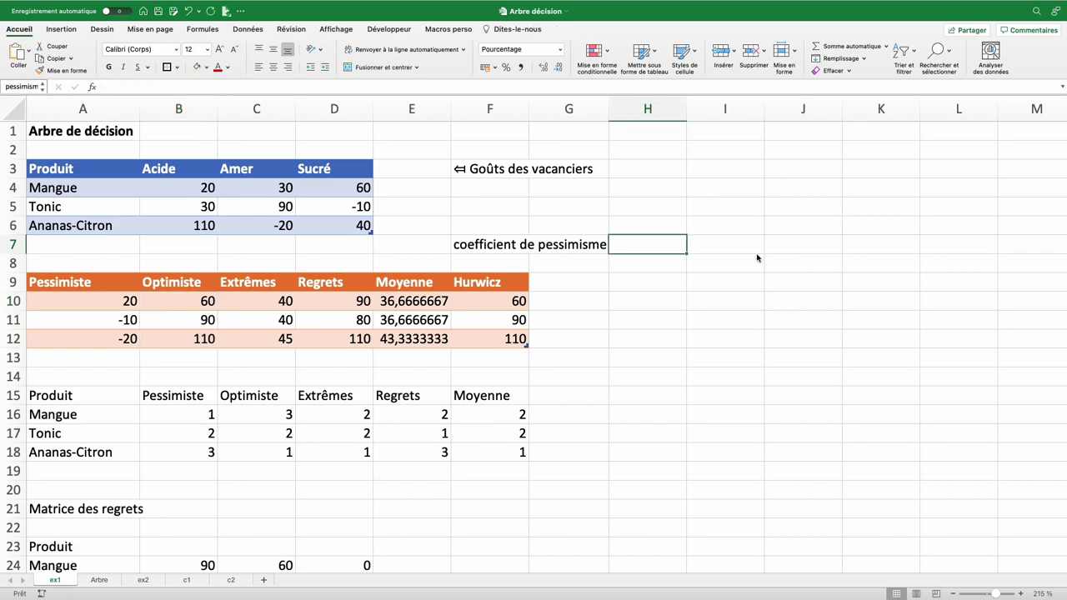
pyautogui.write('50')
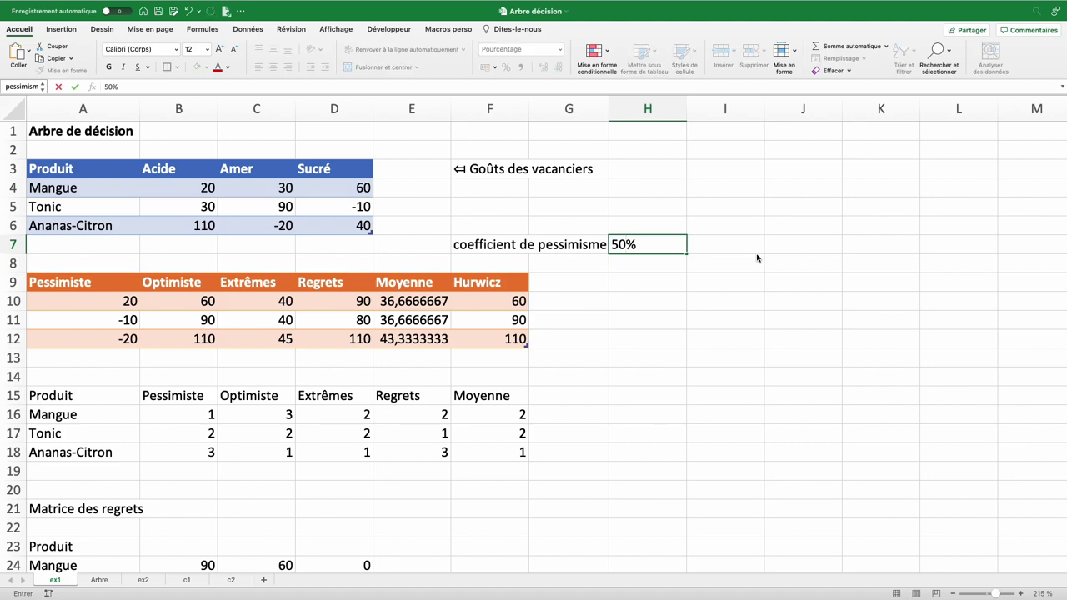
pyautogui.press('Return')
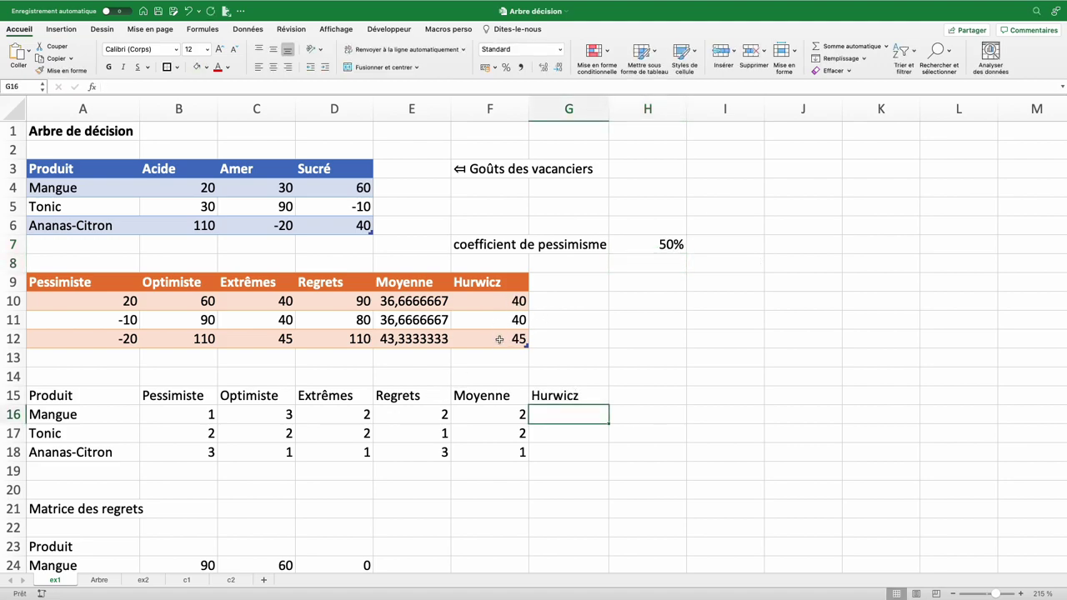
# Step: Fill the rank formula into G16:G18 for Hurwicz ranks and title G9 'A priori'
pyautogui.click(498, 417)
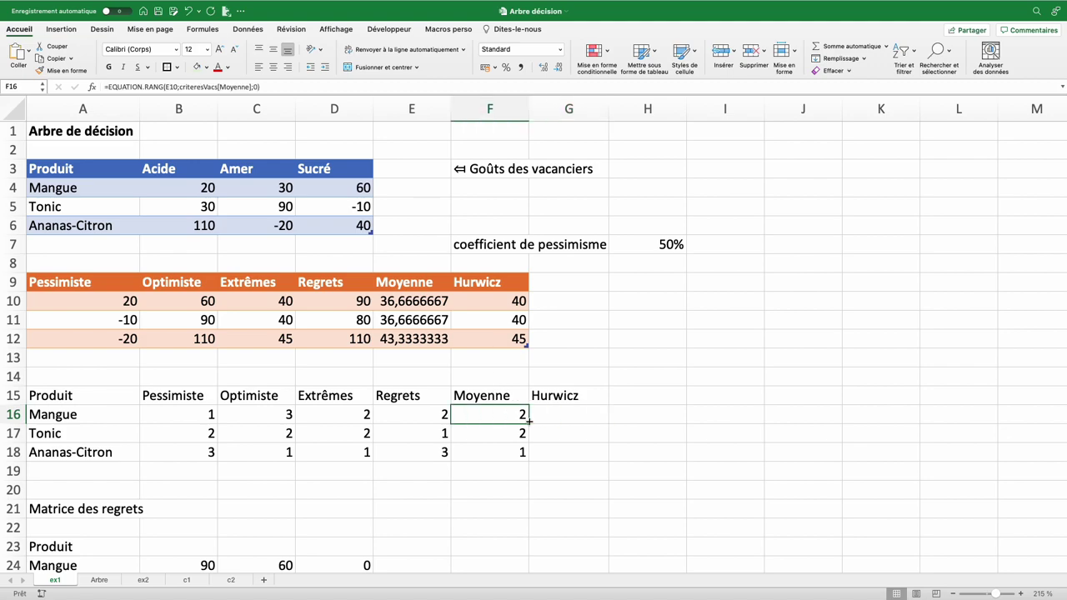
pyautogui.moveTo(529, 422)
pyautogui.mouseDown()
pyautogui.moveTo(608, 421)
pyautogui.moveTo(605, 459)
pyautogui.mouseUp()
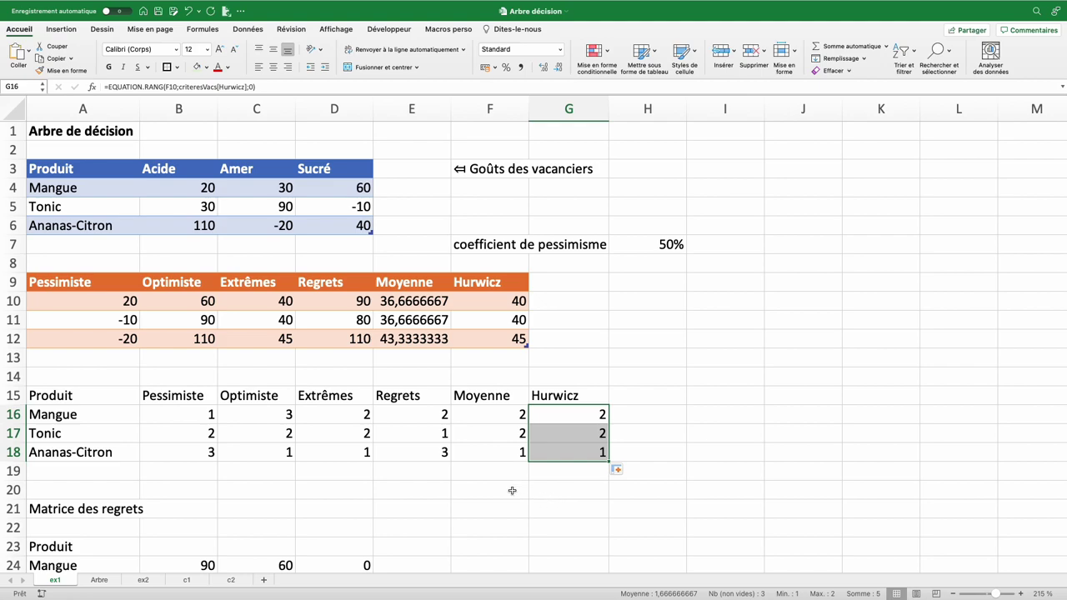
pyautogui.scroll(2, 534, 383)
pyautogui.click(561, 281)
pyautogui.write('A pr')
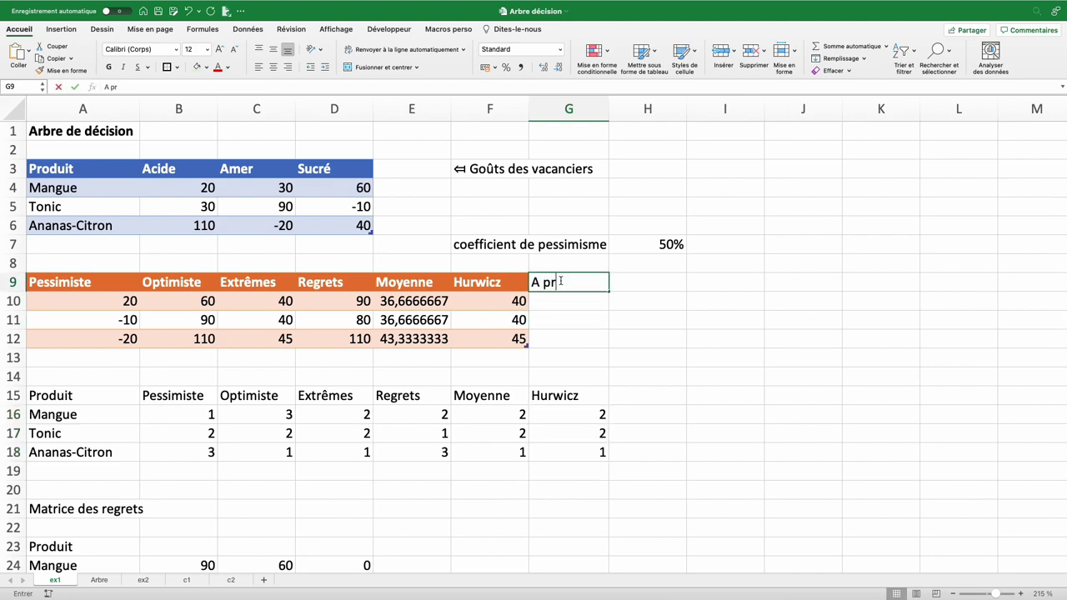
pyautogui.write('iori')
# Step: Label F21 'Préférences a priori' and copy the Acide, Amer, Sucré headers into F23:H23
pyautogui.scroll(-3, 533, 456)
pyautogui.click(524, 455)
pyautogui.write('Pré')
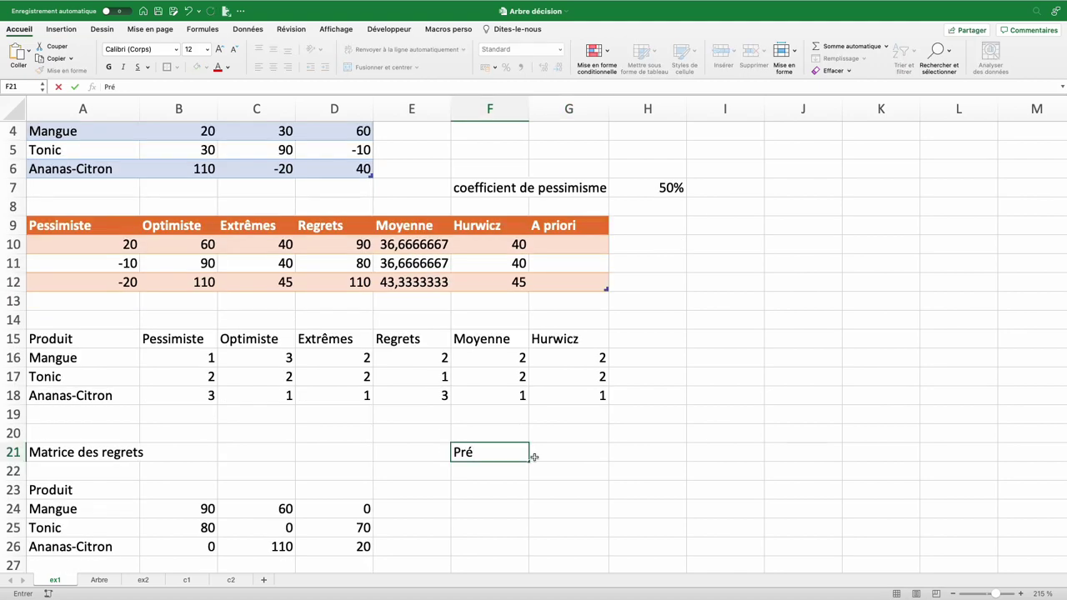
pyautogui.write('férences a priori')
pyautogui.press('Return')
pyautogui.press('Return')
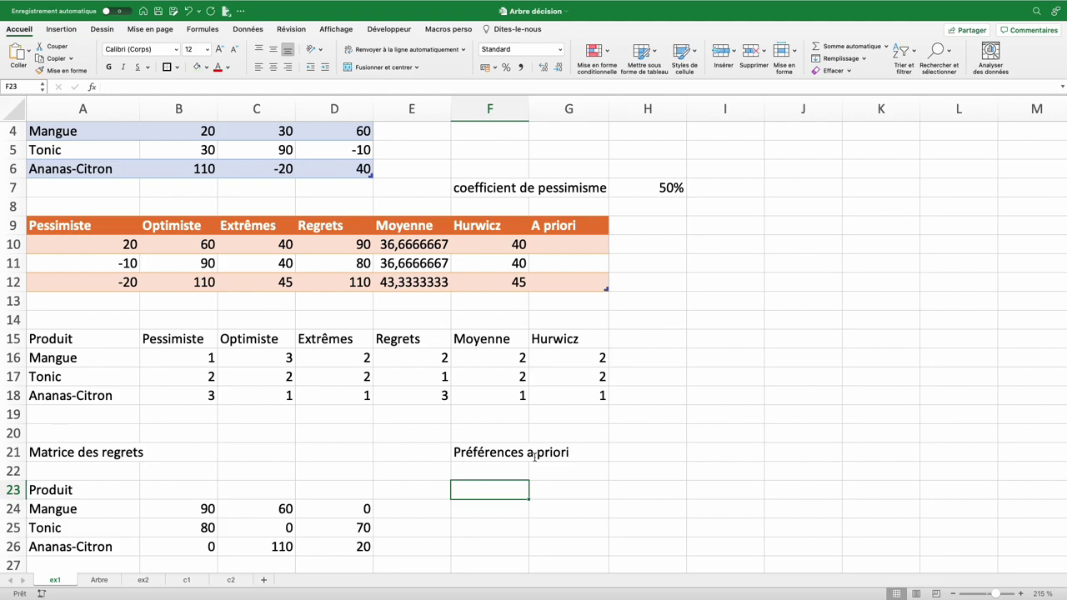
pyautogui.scroll(3, 547, 437)
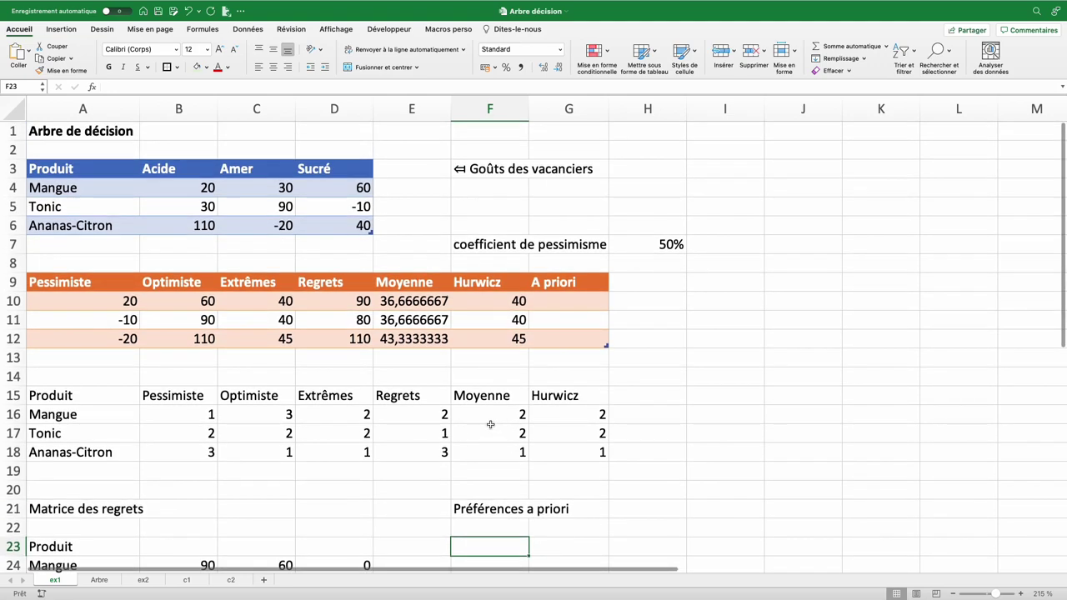
pyautogui.moveTo(178, 178); pyautogui.dragTo(333, 179)
pyautogui.hotkey('ctrl', 'c')
pyautogui.scroll(-4, 501, 334)
pyautogui.hotkey('ctrl', 'v')
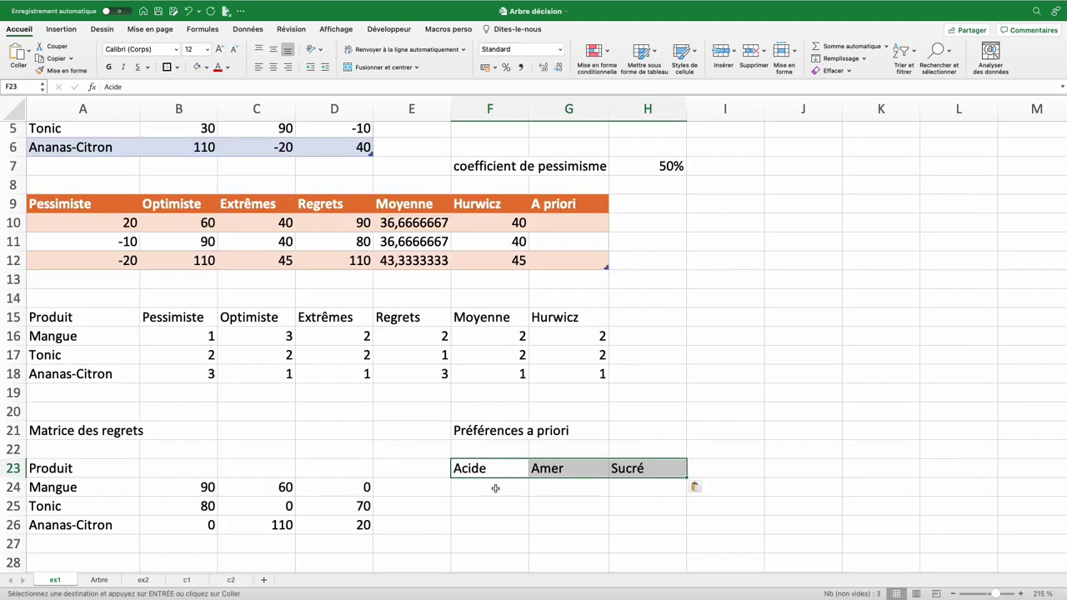
# Step: Enter weights 15%, 50%, 35% in F24:H24 and AutoSum them to 100% in I24
pyautogui.click(495, 489)
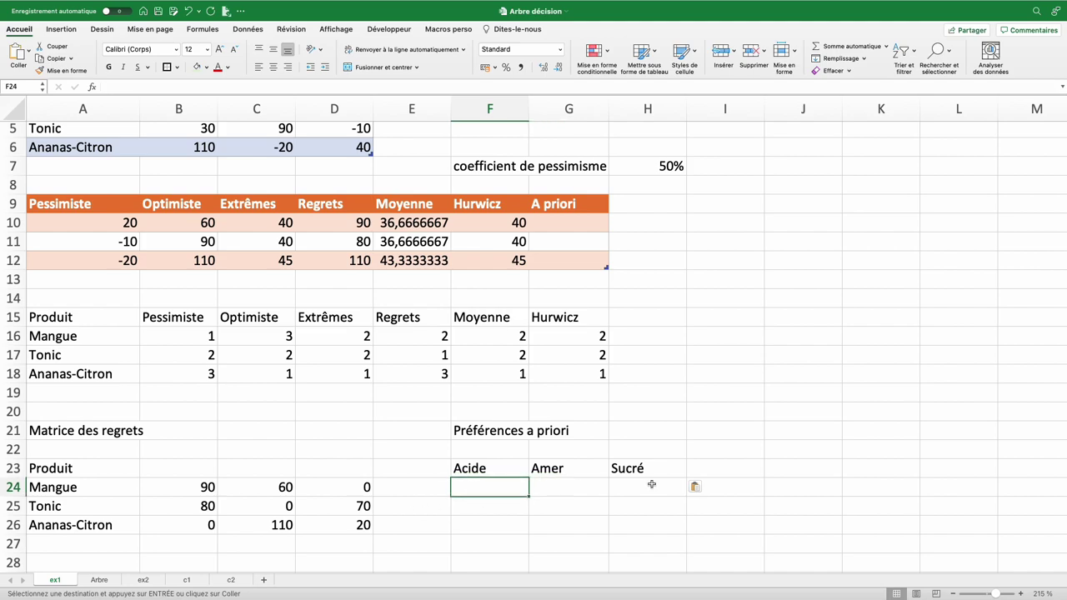
pyautogui.scroll(1, 667, 486)
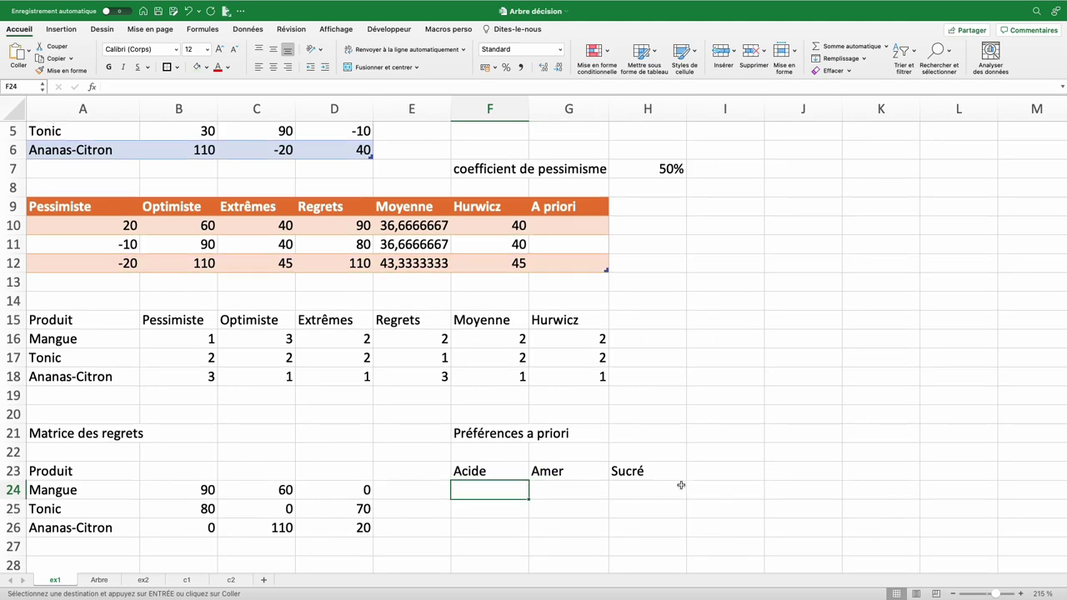
pyautogui.write('15')
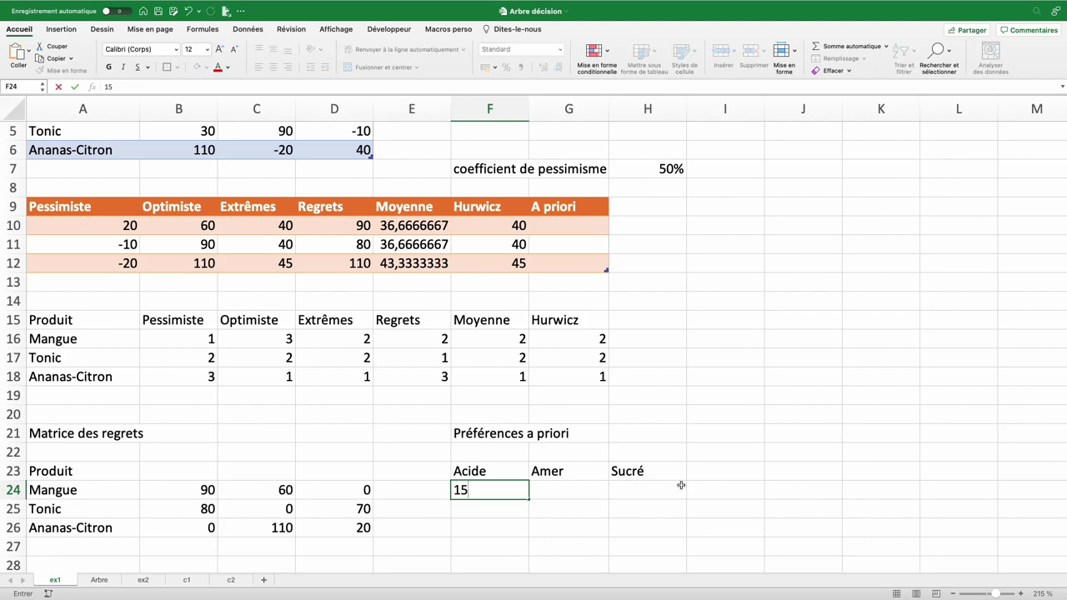
pyautogui.write('%')
pyautogui.press('Tab')
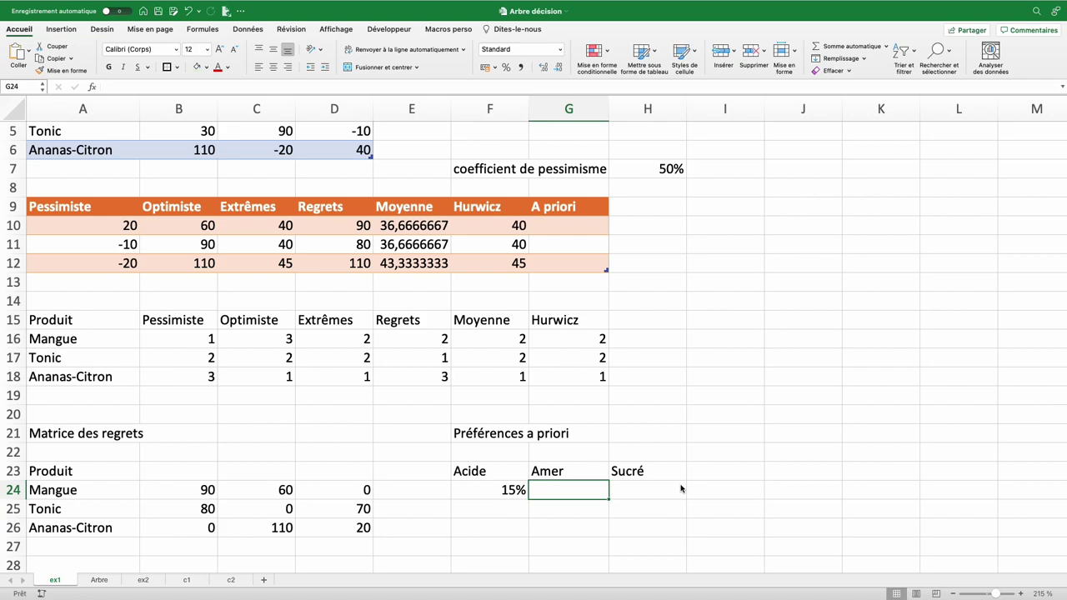
pyautogui.write('50%')
pyautogui.press('Tab')
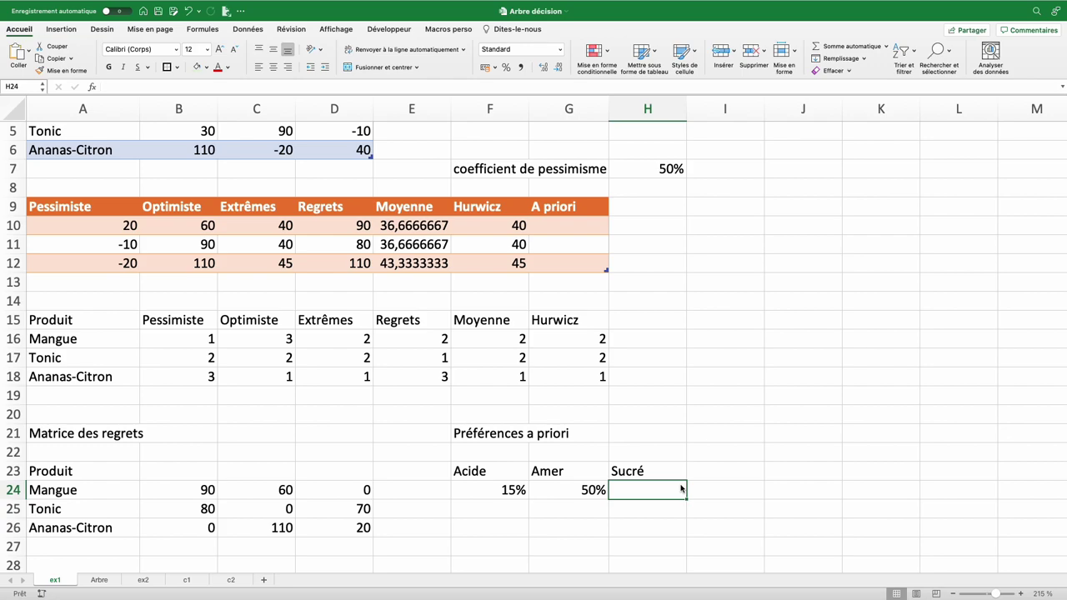
pyautogui.write('35%')
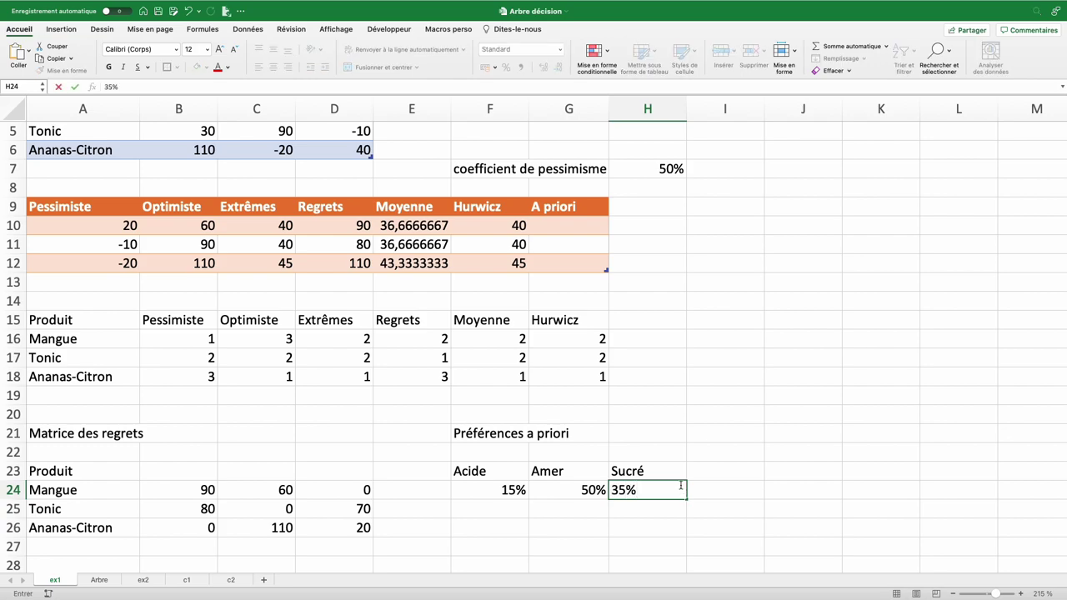
pyautogui.press('Return')
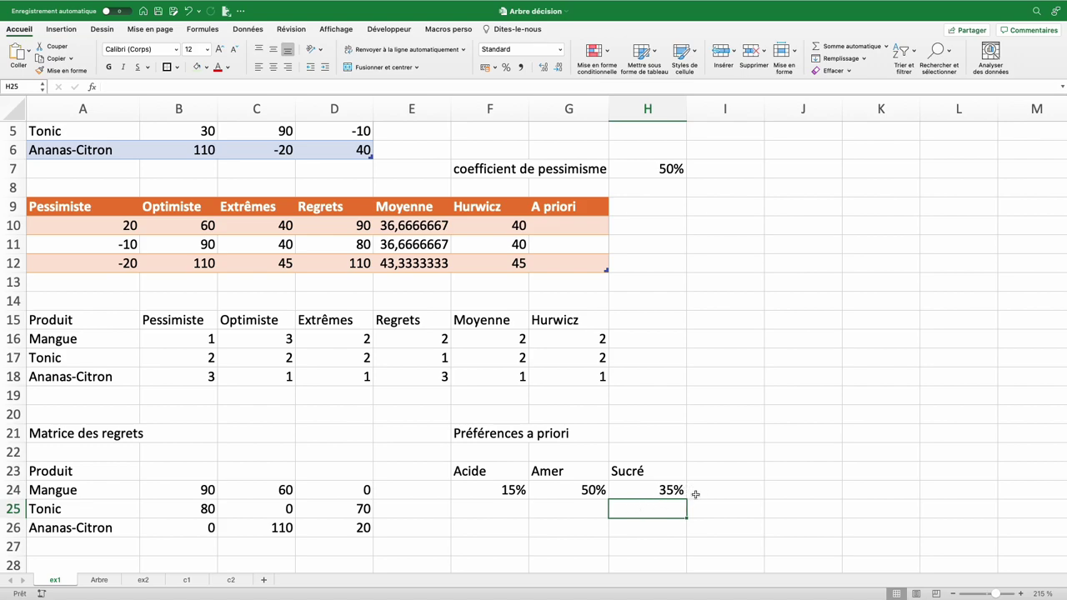
pyautogui.click(729, 492)
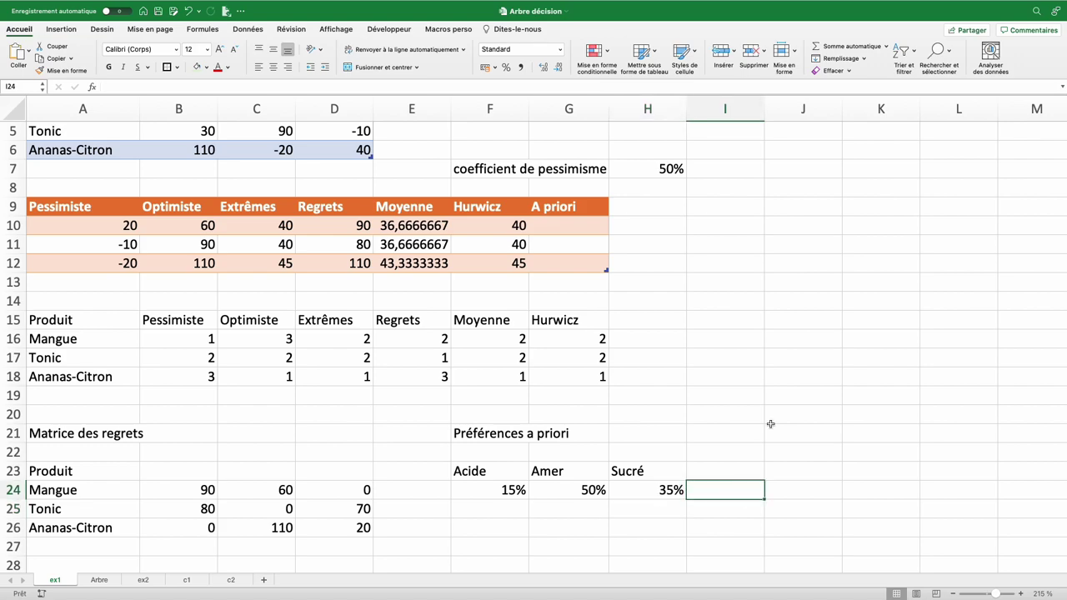
pyautogui.click(817, 48)
pyautogui.press('Return')
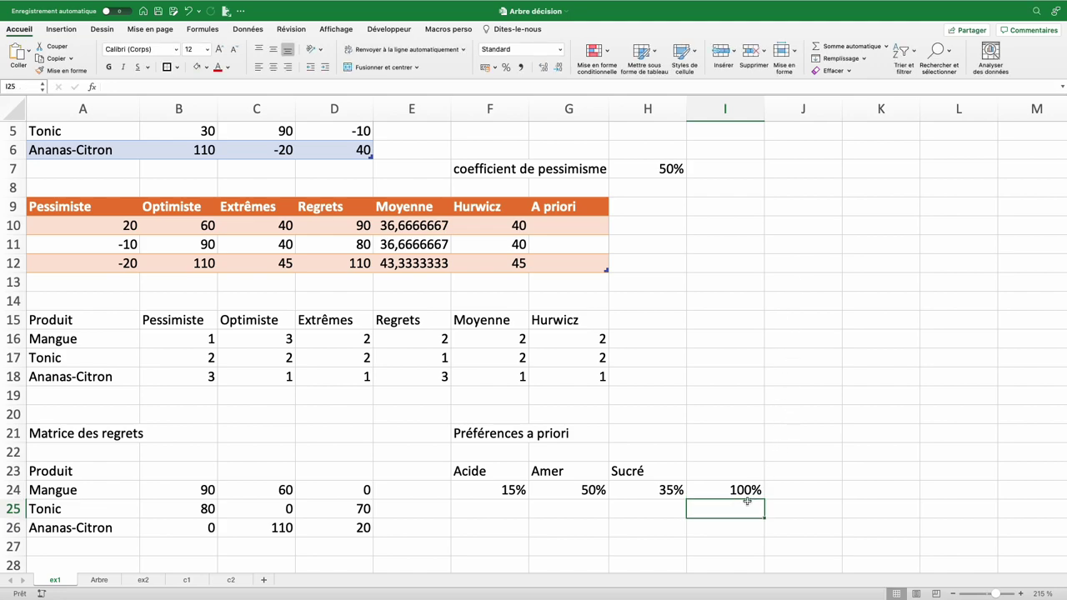
pyautogui.scroll(3, 587, 309)
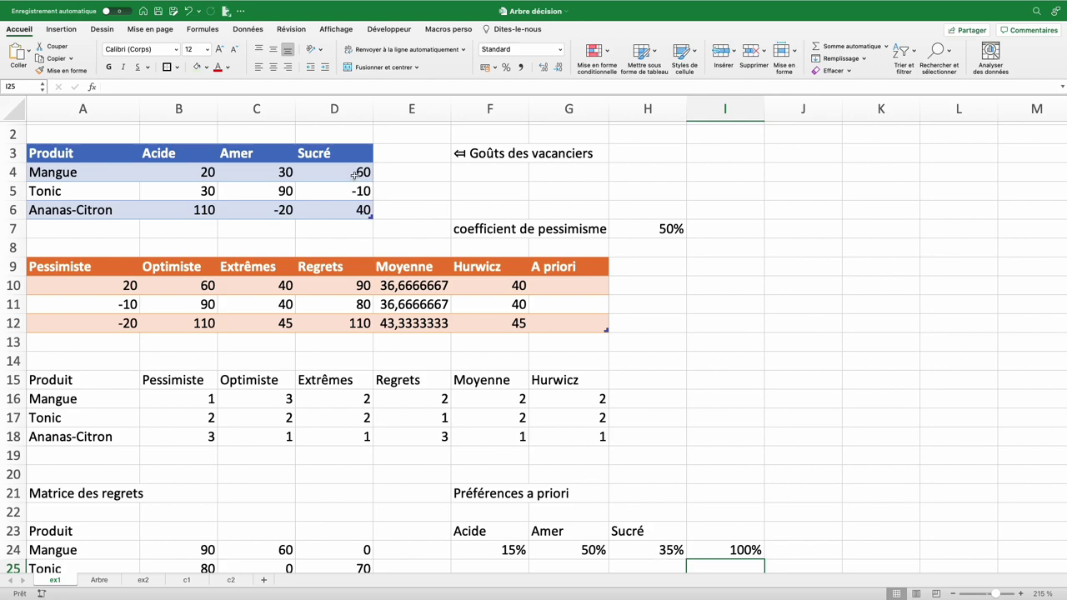
# Step: Name the weights range F24:H24 'preferences'
pyautogui.moveTo(488, 550); pyautogui.dragTo(647, 551)
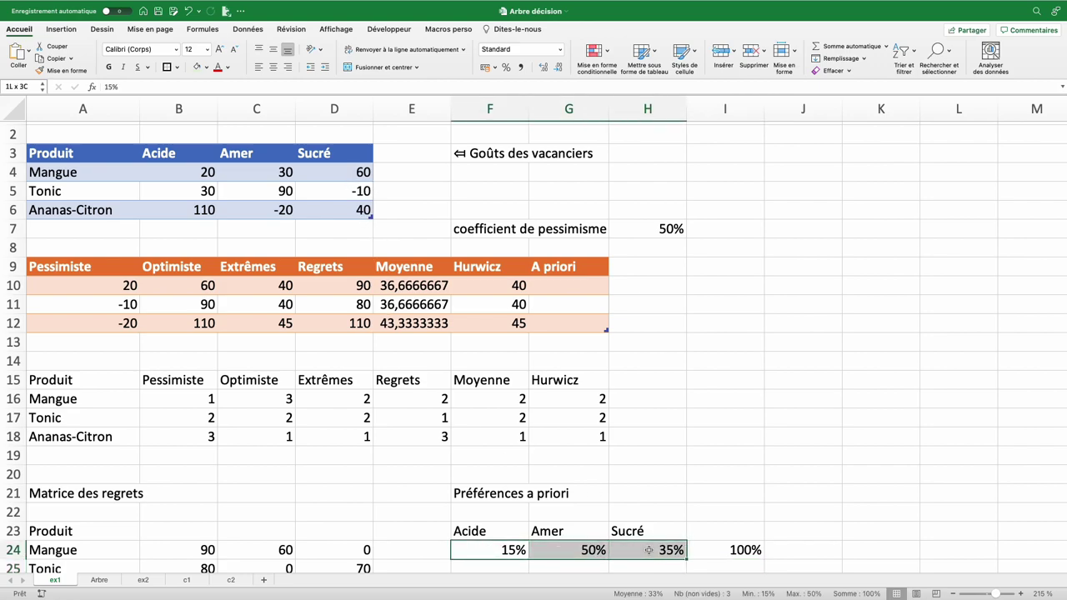
pyautogui.click(23, 86)
pyautogui.write('preferences')
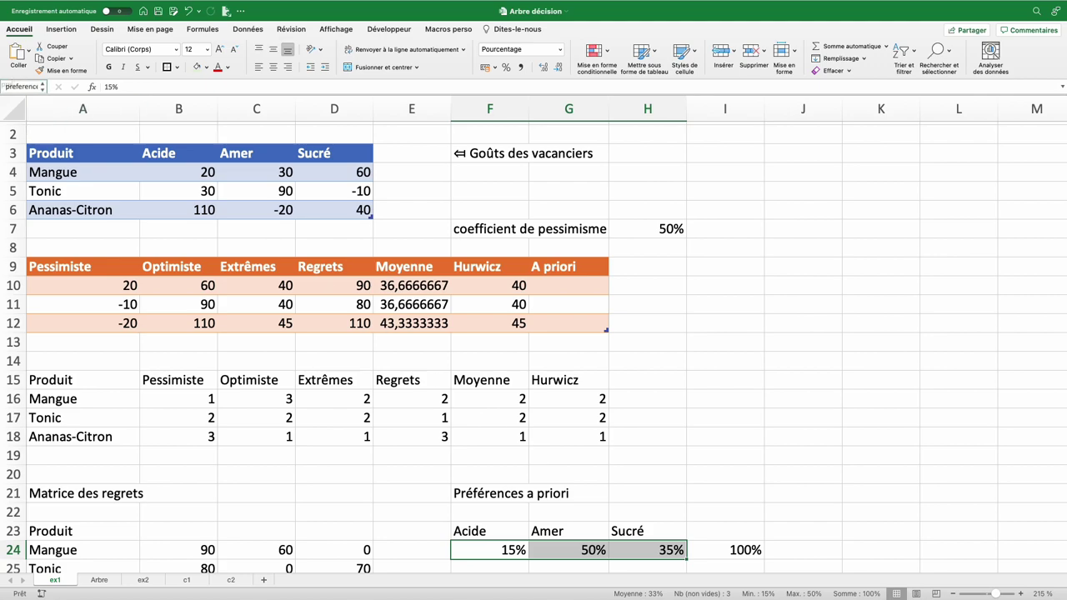
pyautogui.press('Return')
# Step: Enter =SOMMEPROD(preferences;B4:D4) in G10 for the A priori weighted scores
pyautogui.click(573, 285)
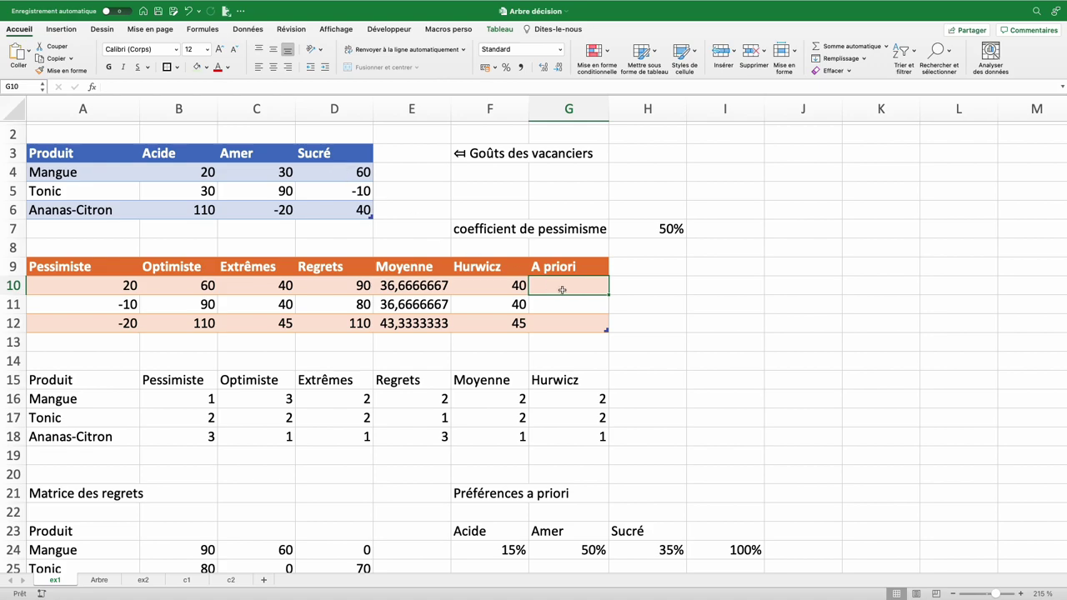
pyautogui.write('=sommep')
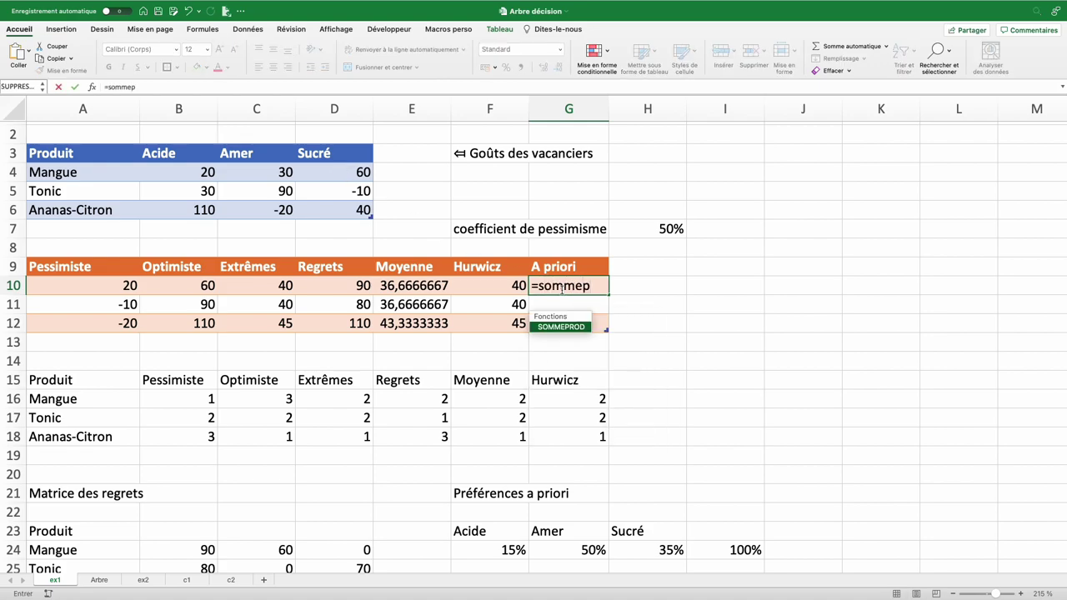
pyautogui.press('Tab')
pyautogui.moveTo(488, 550); pyautogui.dragTo(649, 555)
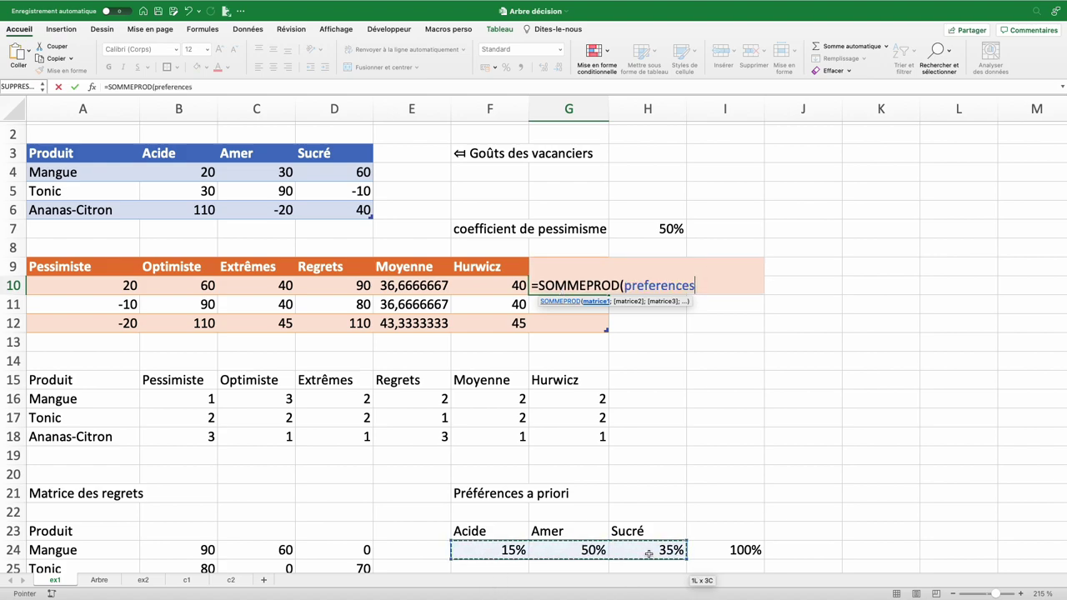
pyautogui.write(';')
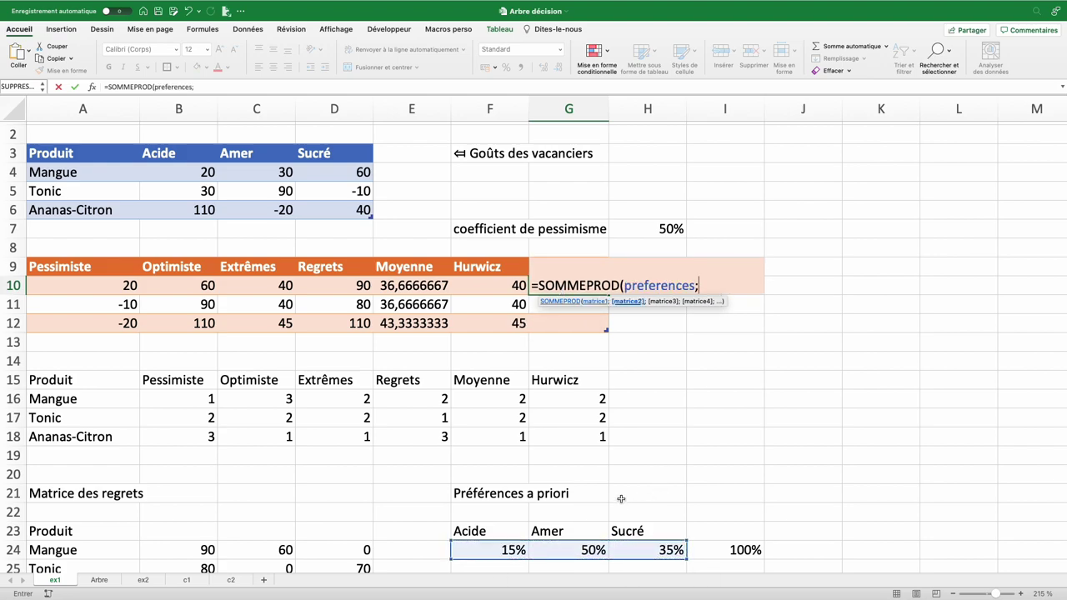
pyautogui.moveTo(171, 173); pyautogui.dragTo(333, 172)
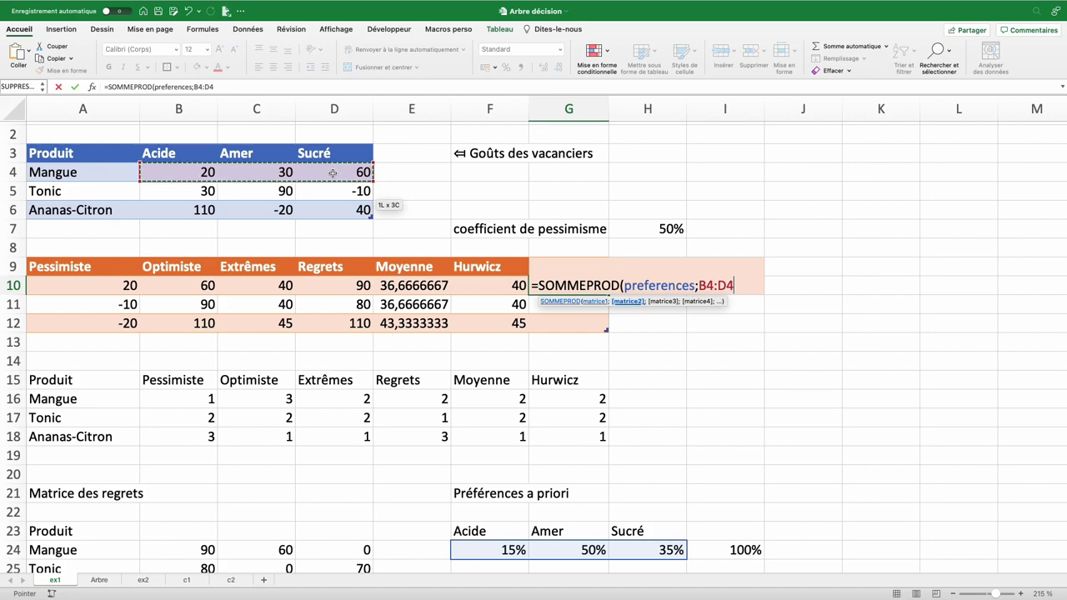
pyautogui.write(')')
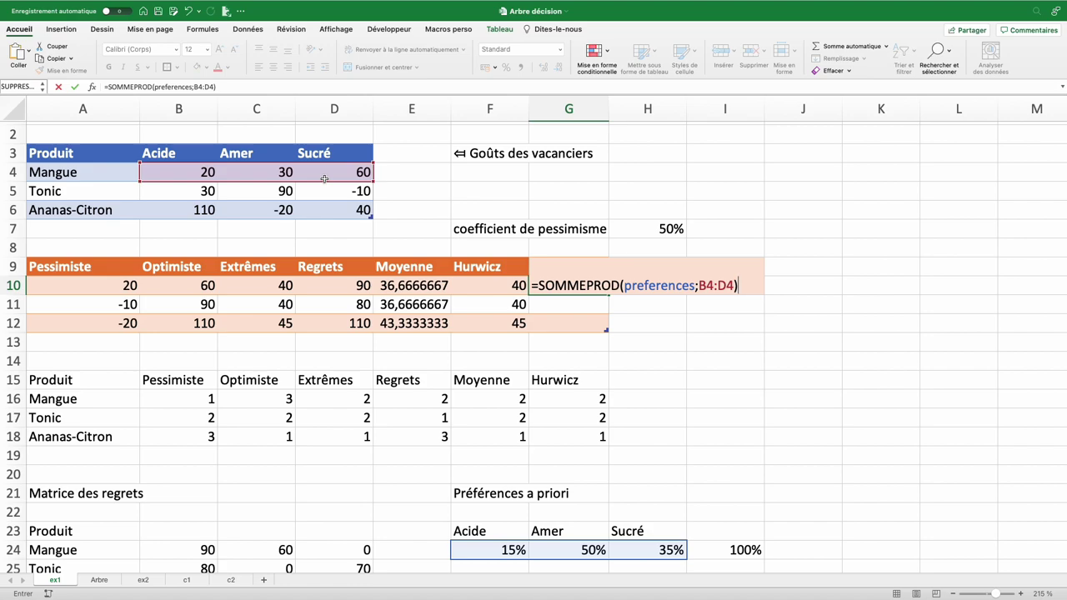
pyautogui.click(644, 380)
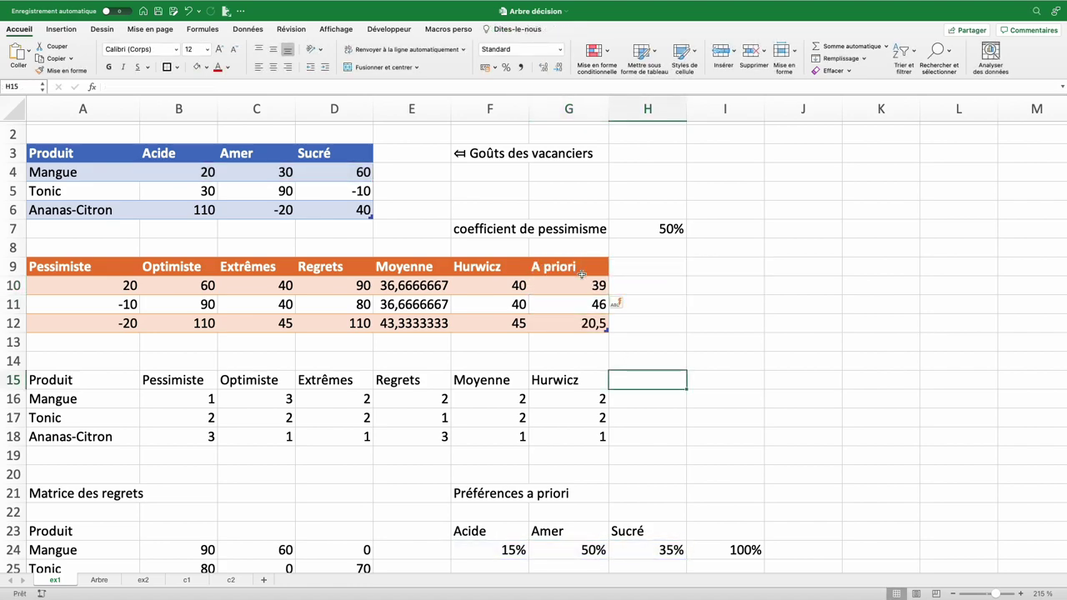
# Step: Add an 'A priori' rank header in H15 and fill the rank formula into H16:H18
pyautogui.moveTo(588, 287); pyautogui.dragTo(596, 325)
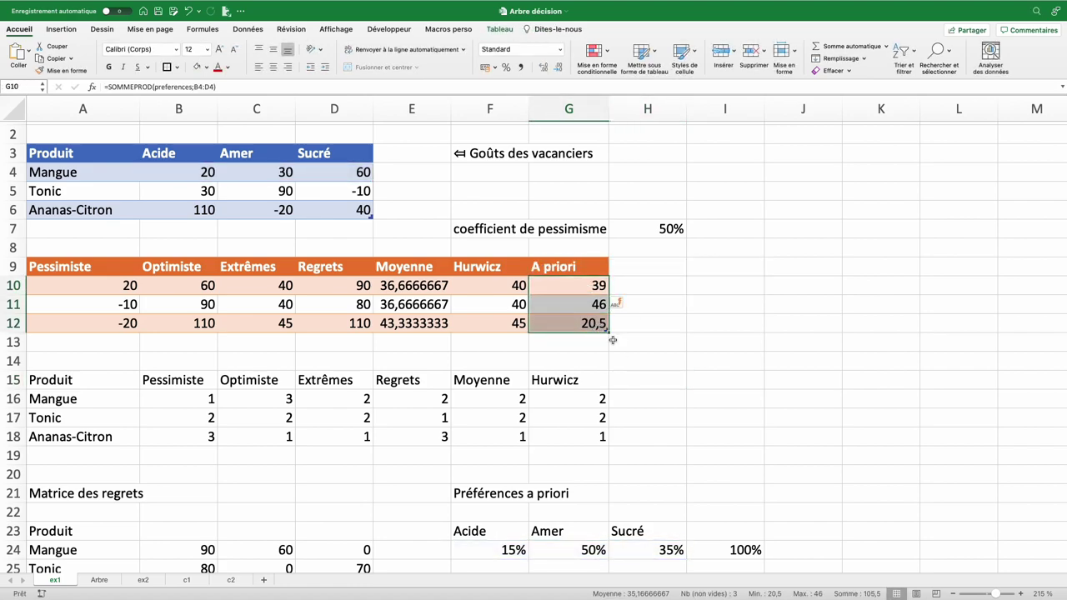
pyautogui.click(644, 379)
pyautogui.write('A priori')
pyautogui.click(589, 402)
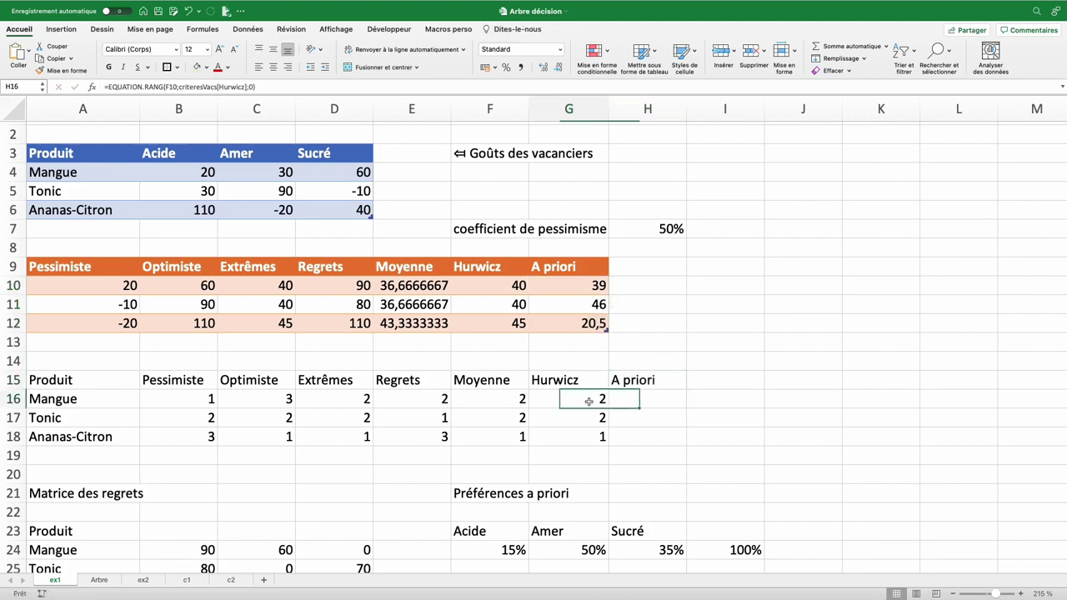
pyautogui.moveTo(640, 408)
pyautogui.mouseDown()
pyautogui.moveTo(689, 407)
pyautogui.moveTo(686, 439)
pyautogui.mouseUp()
pyautogui.click(675, 418)
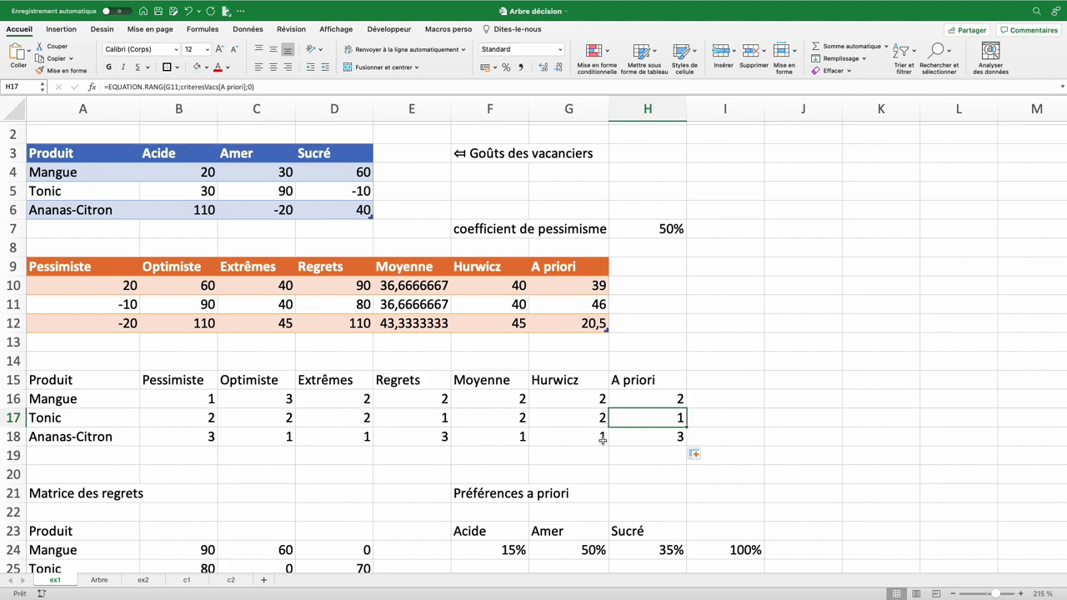
# Step: Add a 'Décision' column in I15 summing each product's ranks: 14, 12, 13
pyautogui.click(725, 381)
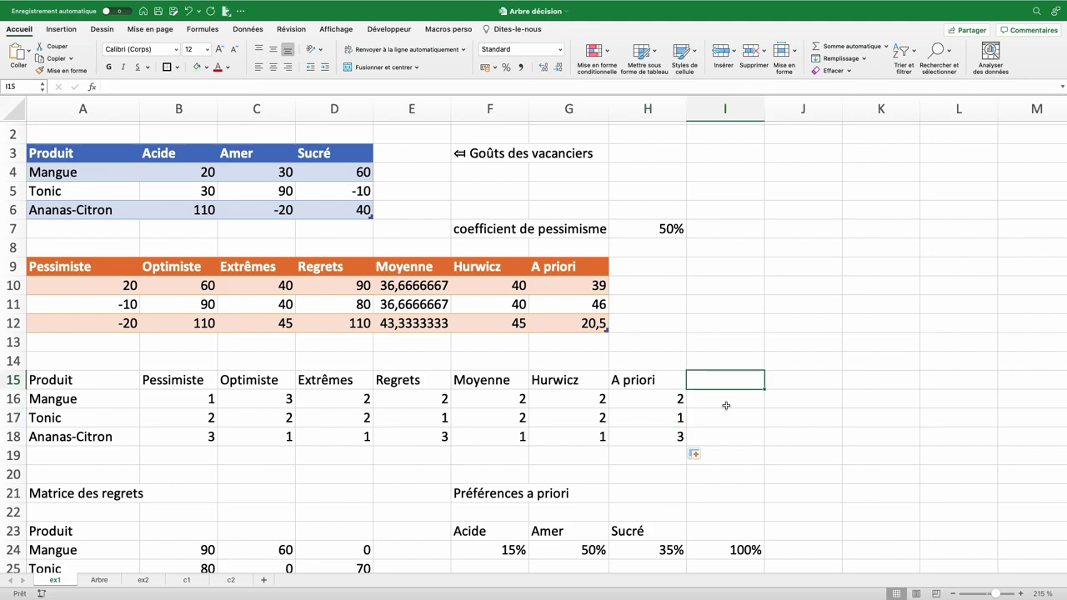
pyautogui.write('Décision')
pyautogui.press('Return')
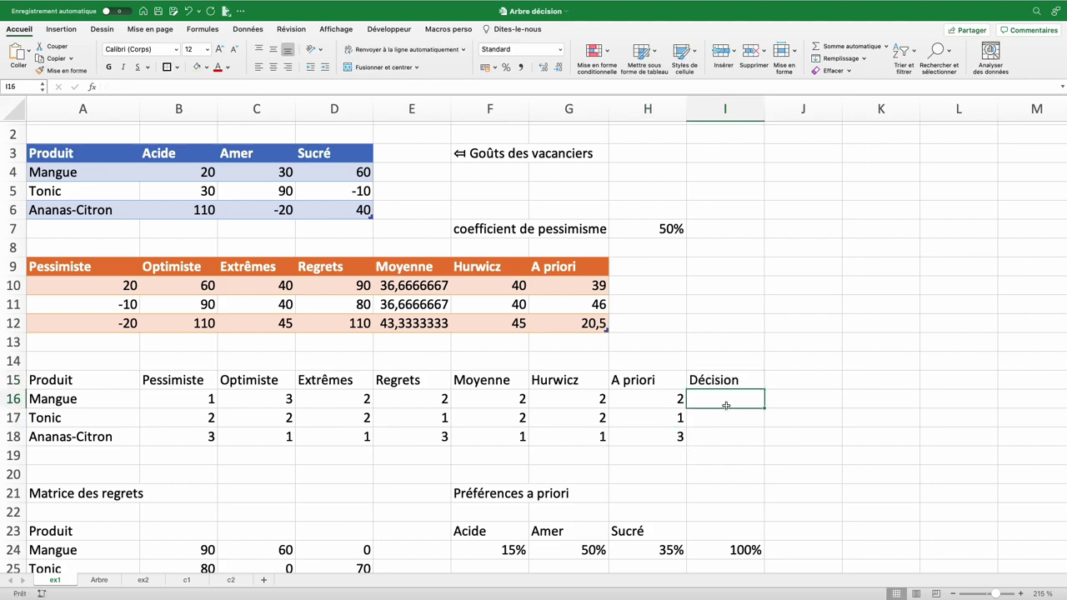
pyautogui.click(821, 49)
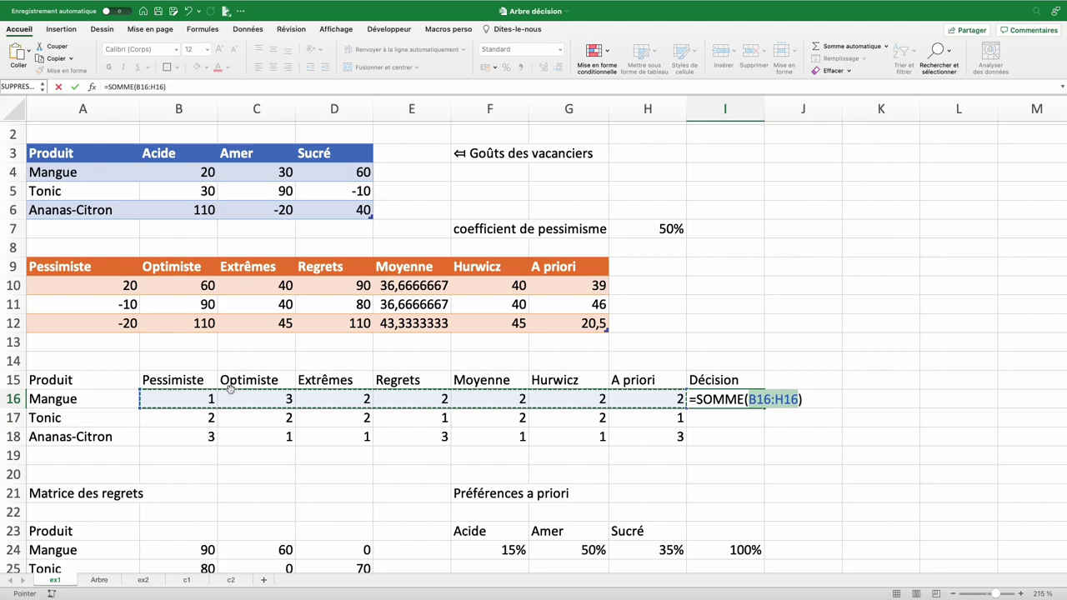
pyautogui.keyDown('shift'); pyautogui.click(743, 437); pyautogui.keyUp('shift')
pyautogui.hotkey('ctrl', 'd')
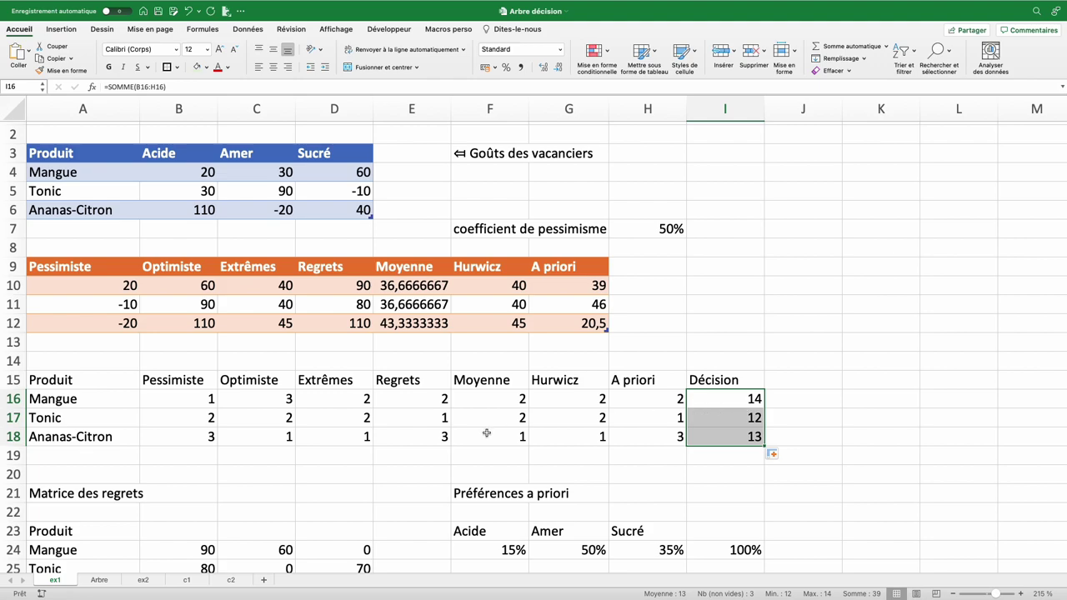
pyautogui.click(188, 405)
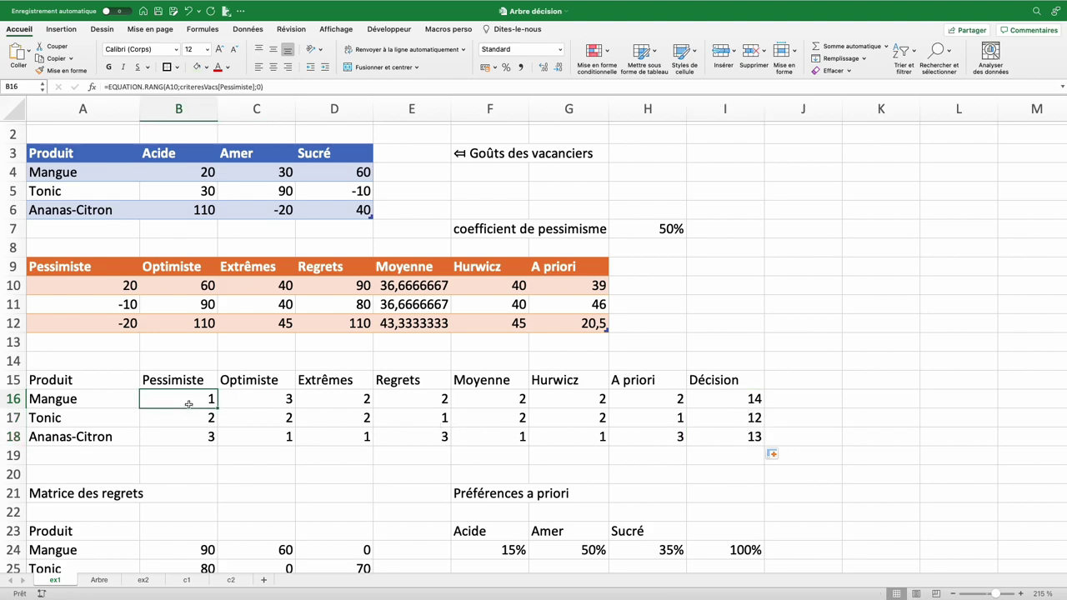
pyautogui.click(346, 436)
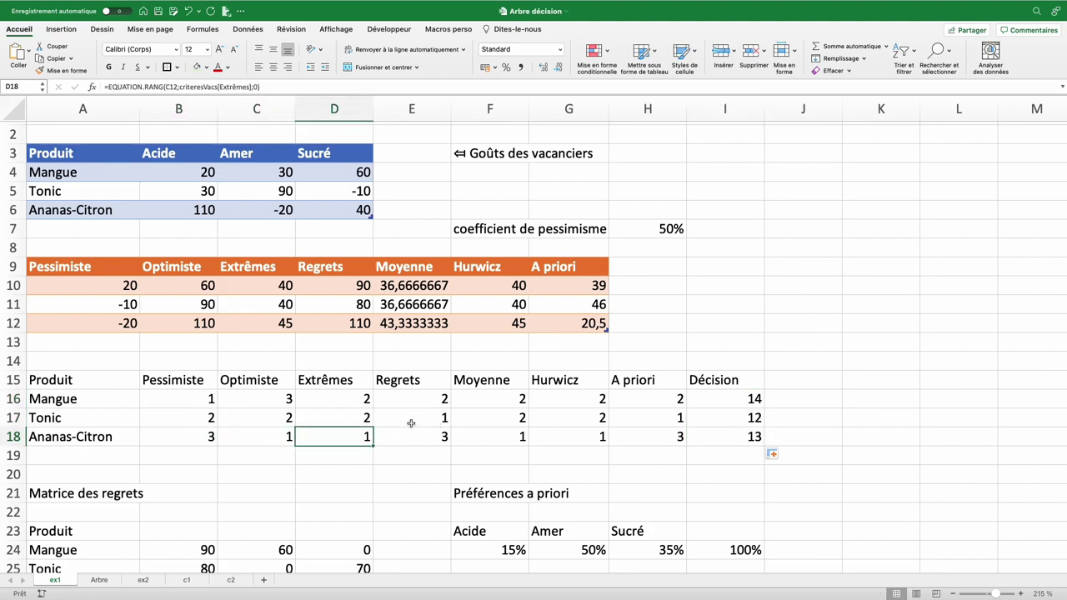
pyautogui.click(409, 423)
pyautogui.moveTo(725, 399); pyautogui.dragTo(728, 440)
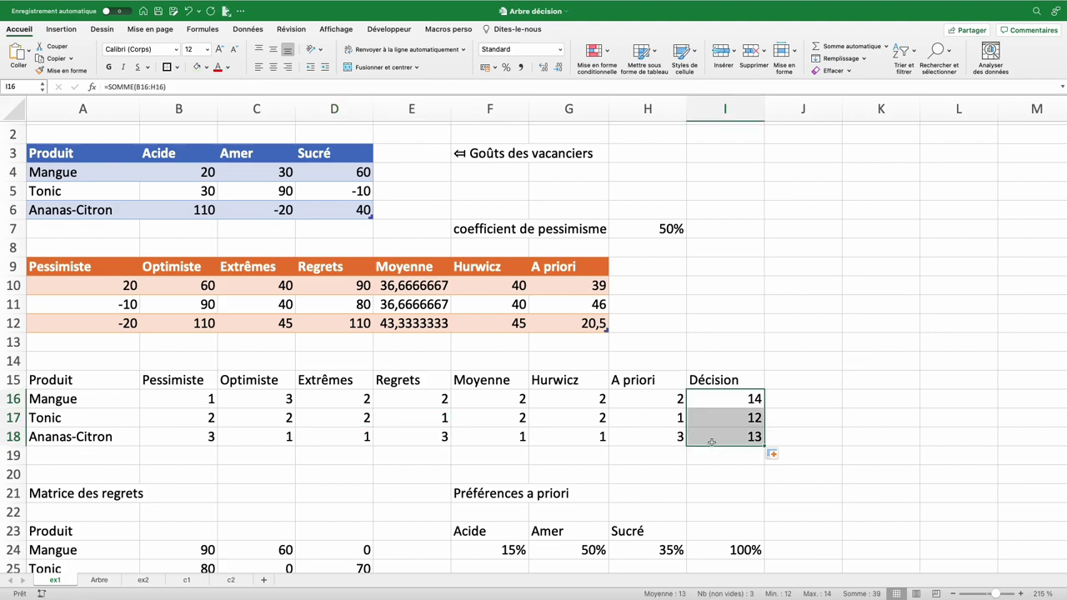
# Step: Apply a bottom-1 conditional format to I16:I18 with green fill and dark green text
pyautogui.click(606, 52)
pyautogui.moveTo(613, 72)
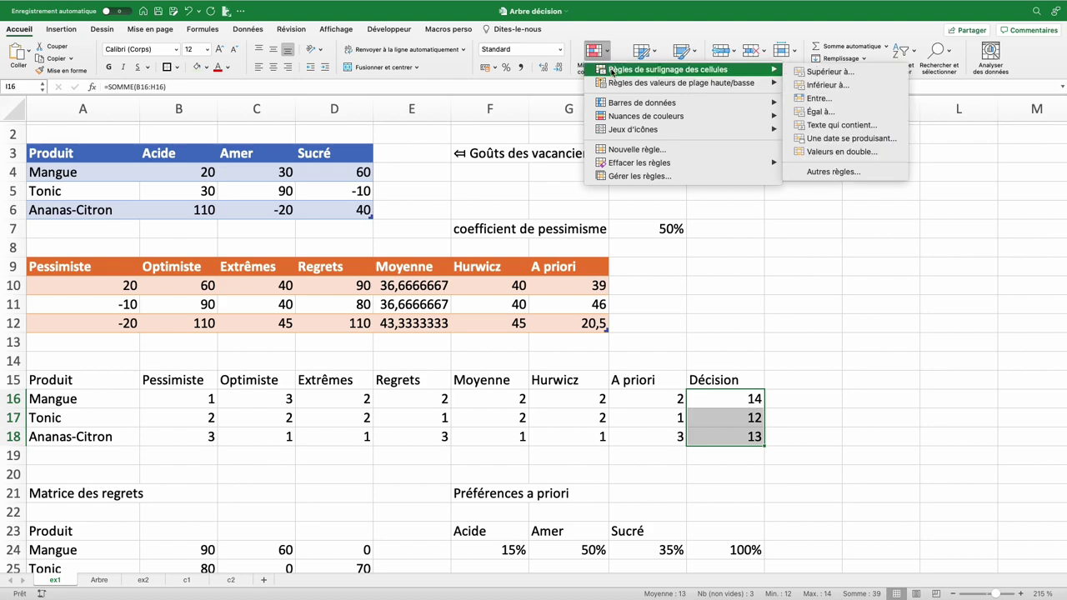
pyautogui.moveTo(638, 86)
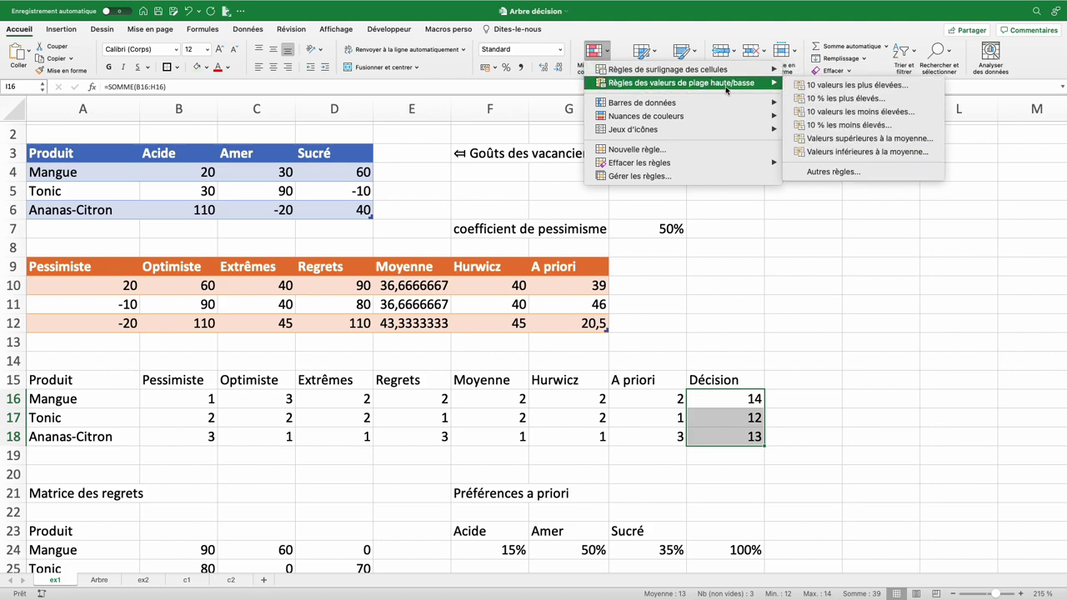
pyautogui.click(854, 117)
pyautogui.write('1')
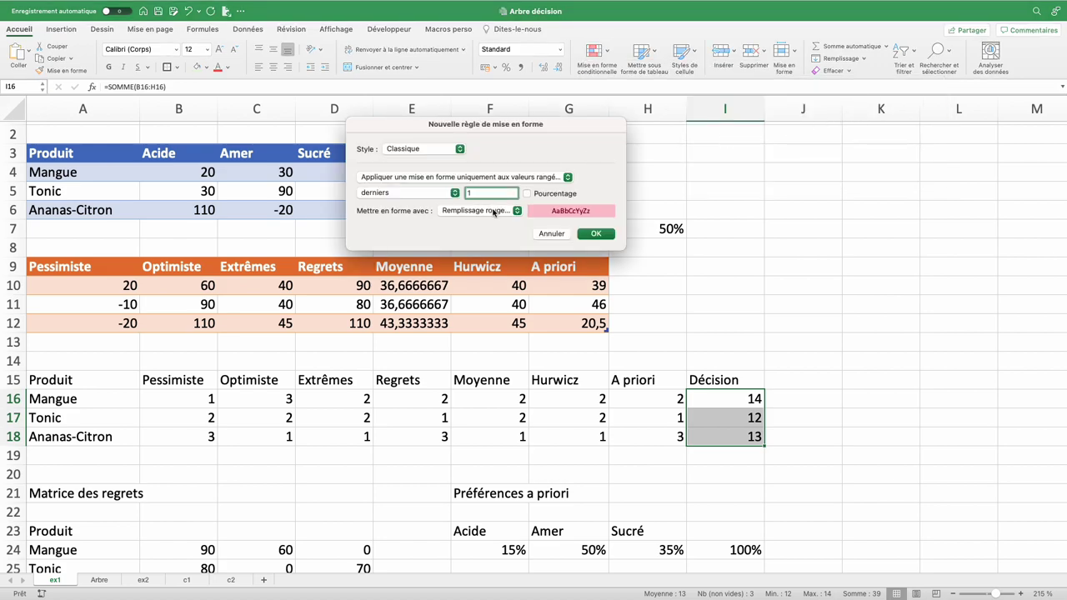
pyautogui.click(494, 211)
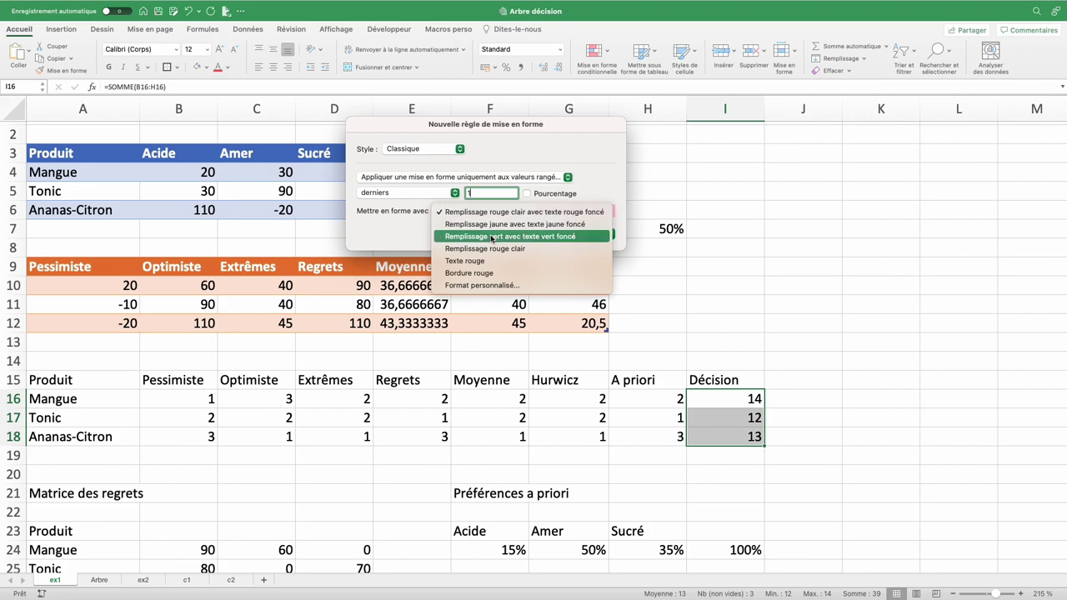
pyautogui.click(495, 236)
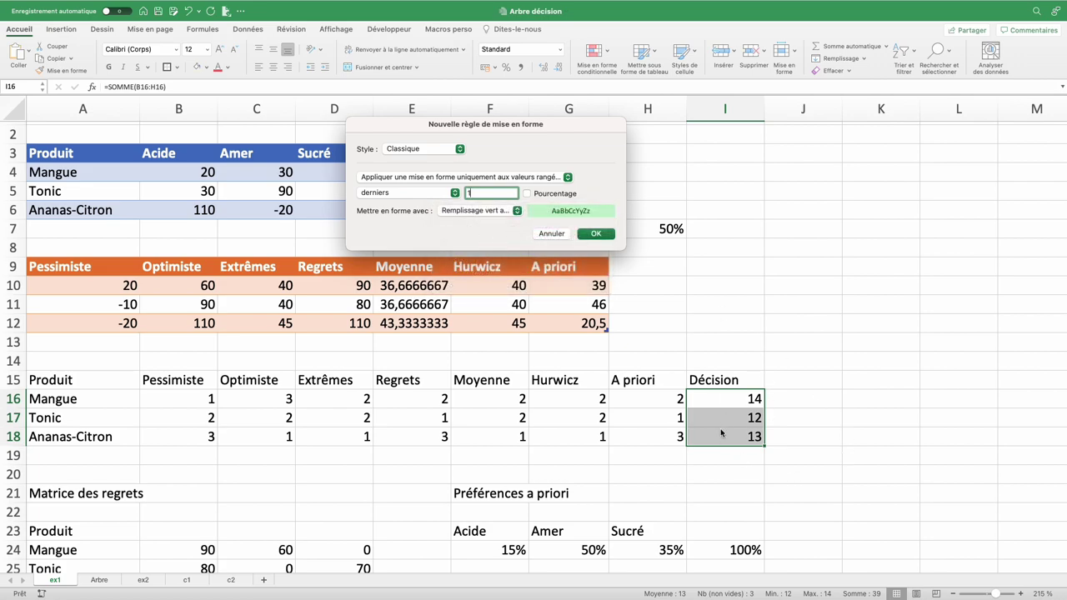
pyautogui.click(596, 234)
pyautogui.click(740, 424)
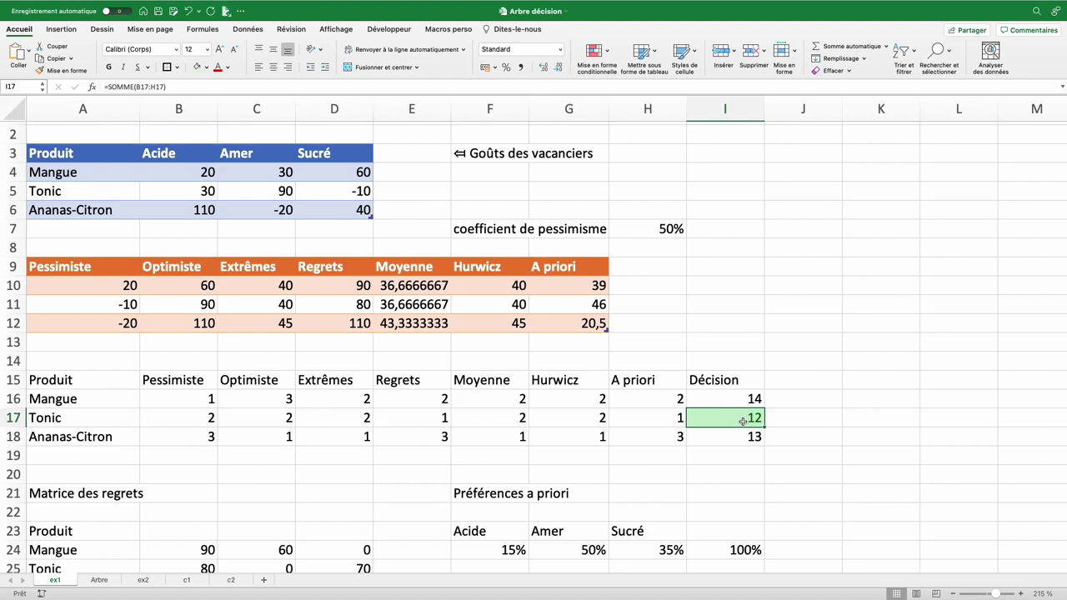
# Step: Try 80%, then set the pessimism coefficient in H7 to 20%, and move to sheet ex2
pyautogui.click(652, 230)
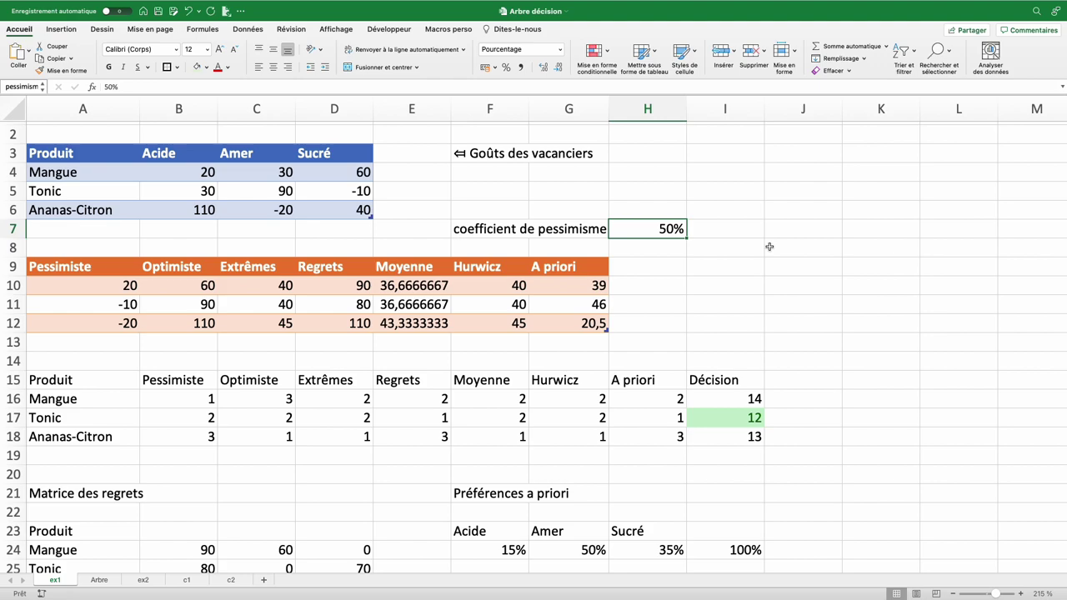
pyautogui.write('80')
pyautogui.press('Return')
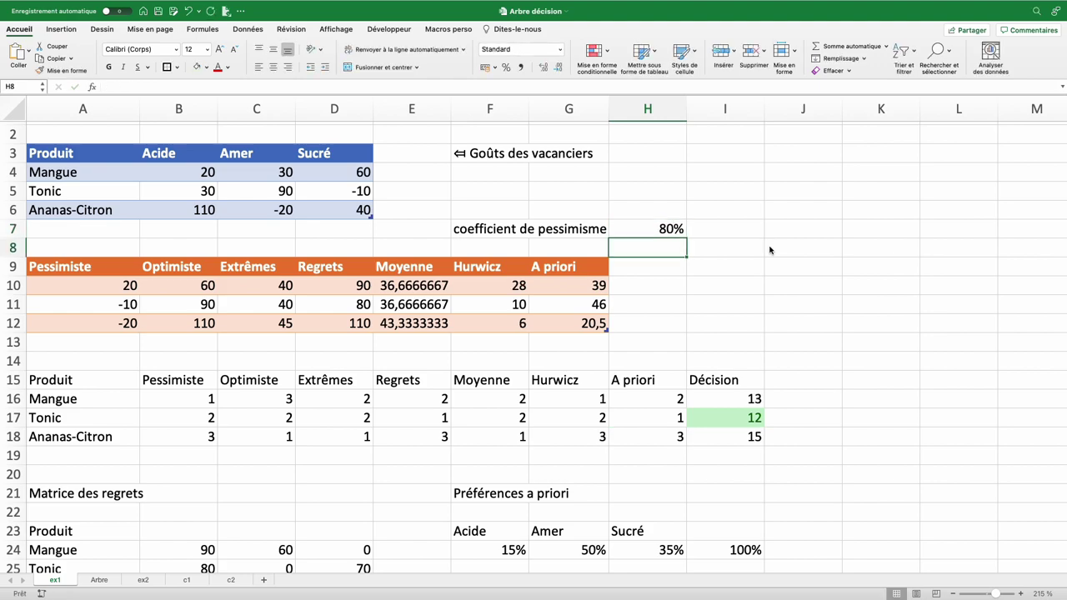
pyautogui.press('Up')
pyautogui.write('20')
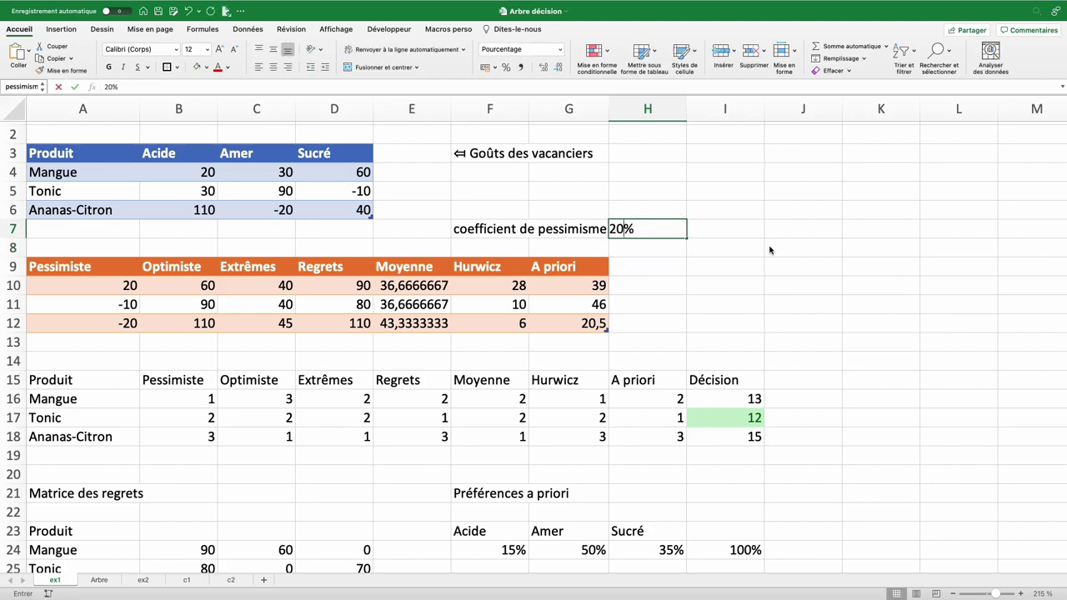
pyautogui.press('Return')
pyautogui.press('Up')
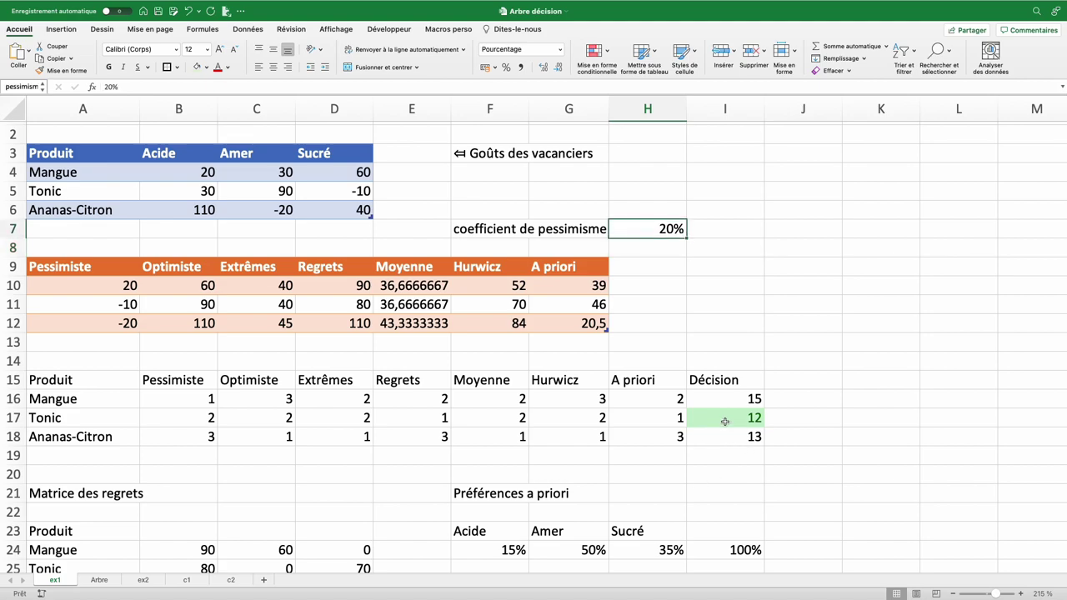
pyautogui.hotkey('ctrl', 'pagedown')
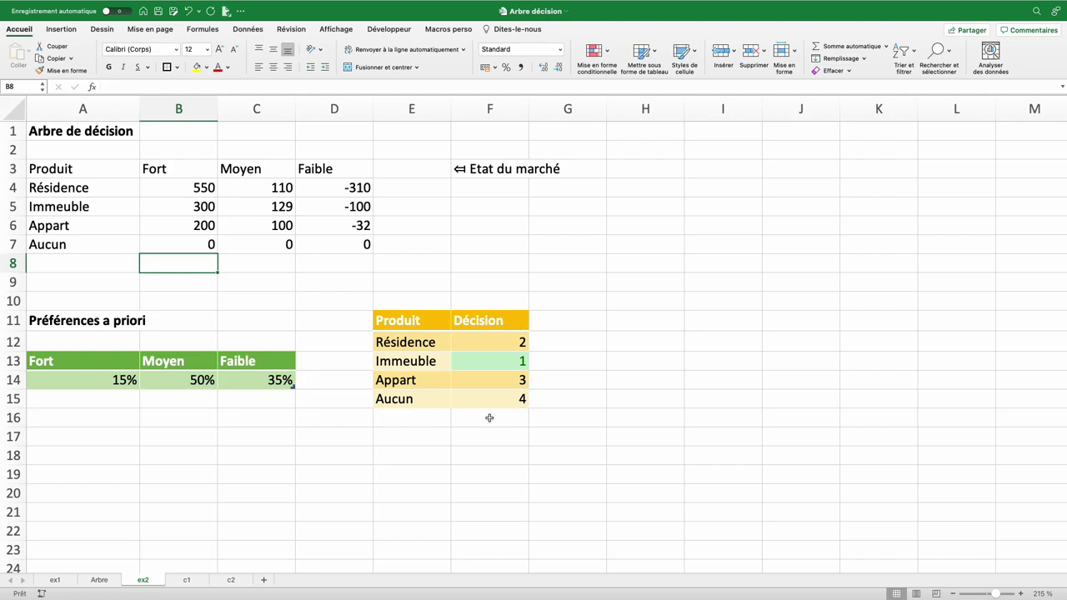
pyautogui.click(389, 366)
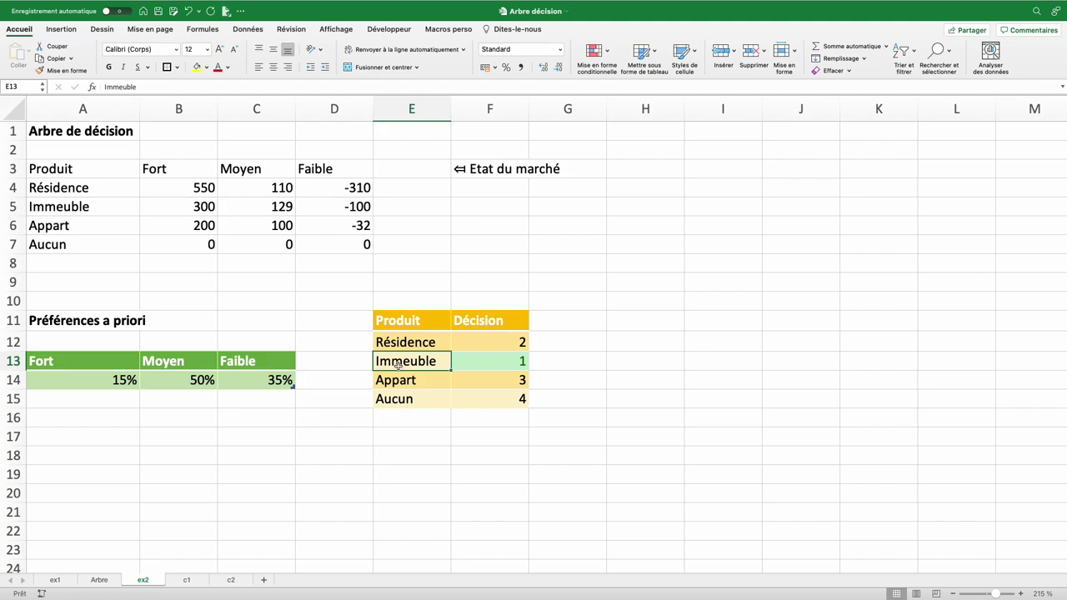
pyautogui.press('Up')
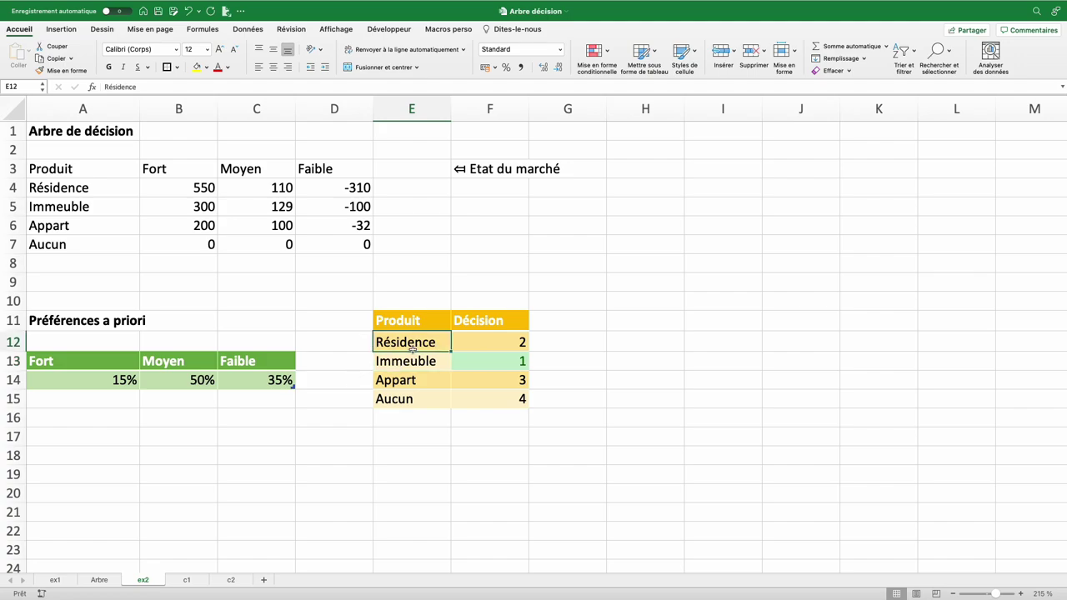
pyautogui.click(401, 381)
pyautogui.click(412, 402)
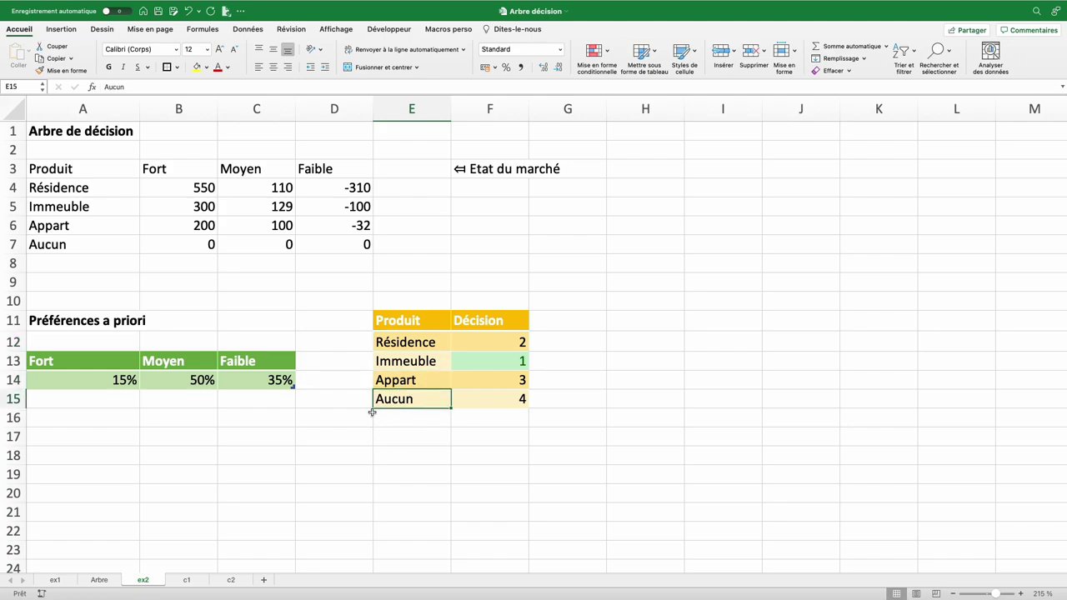